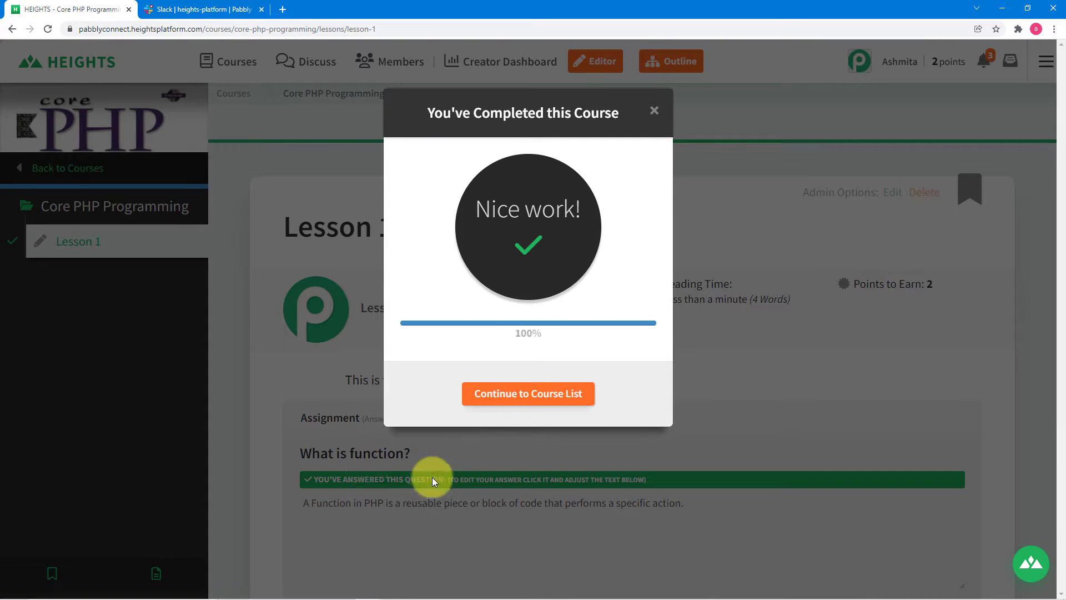
- Dismiss the course completion message and compare the submitted Lesson 1 answer with the message in the heights-platform Slack channel
{"action": "left_click", "coordinate": [658, 109]}
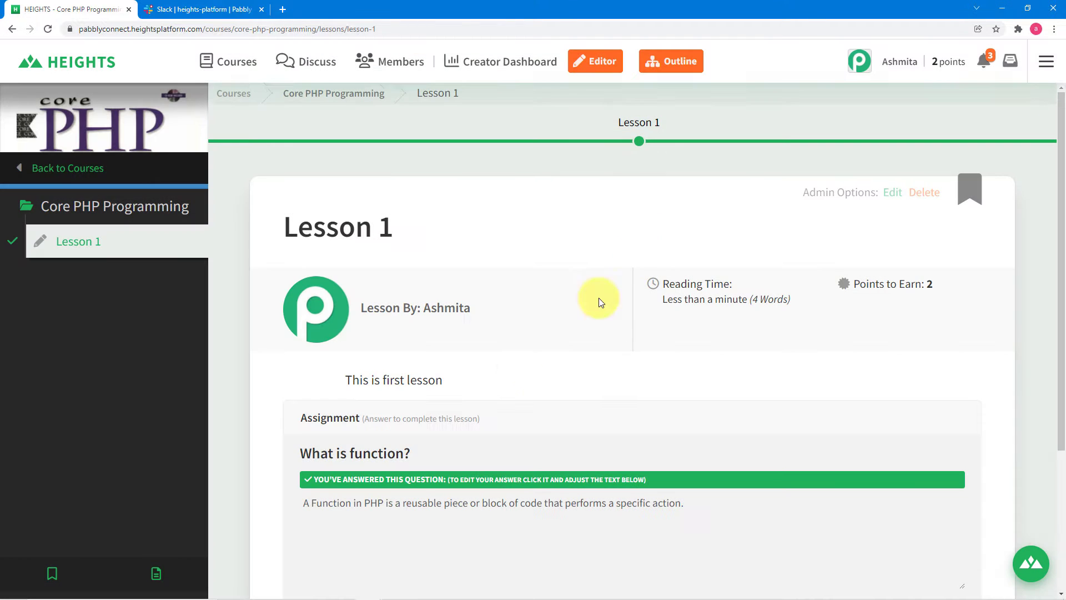
{"action": "scroll", "coordinate": [449, 411], "scroll_direction": "down", "scroll_amount": 3}
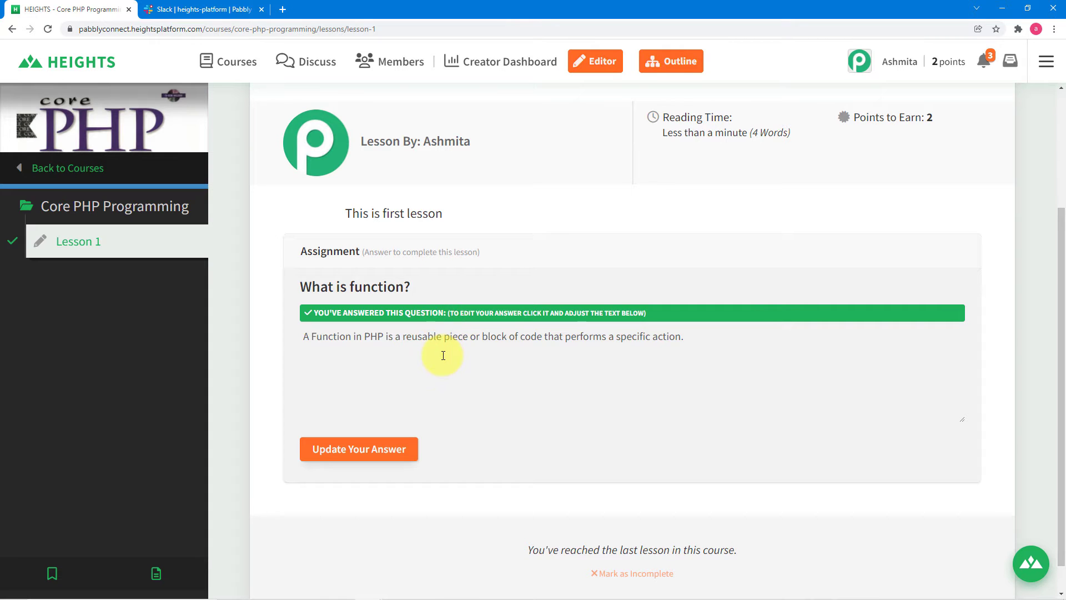
{"action": "scroll", "coordinate": [441, 353], "scroll_direction": "up", "scroll_amount": 2}
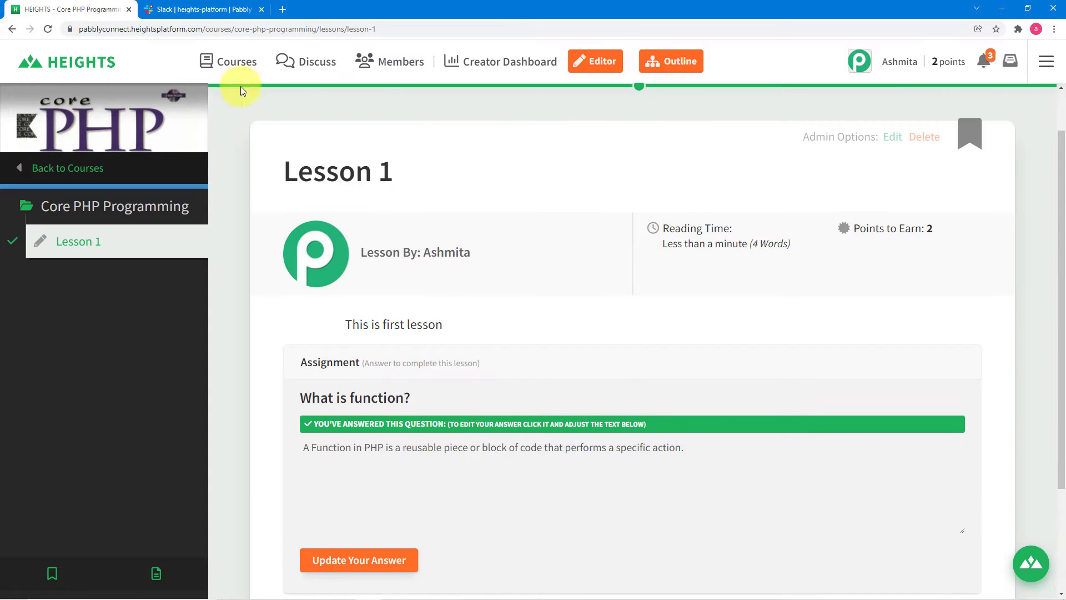
{"action": "left_click", "coordinate": [202, 11]}
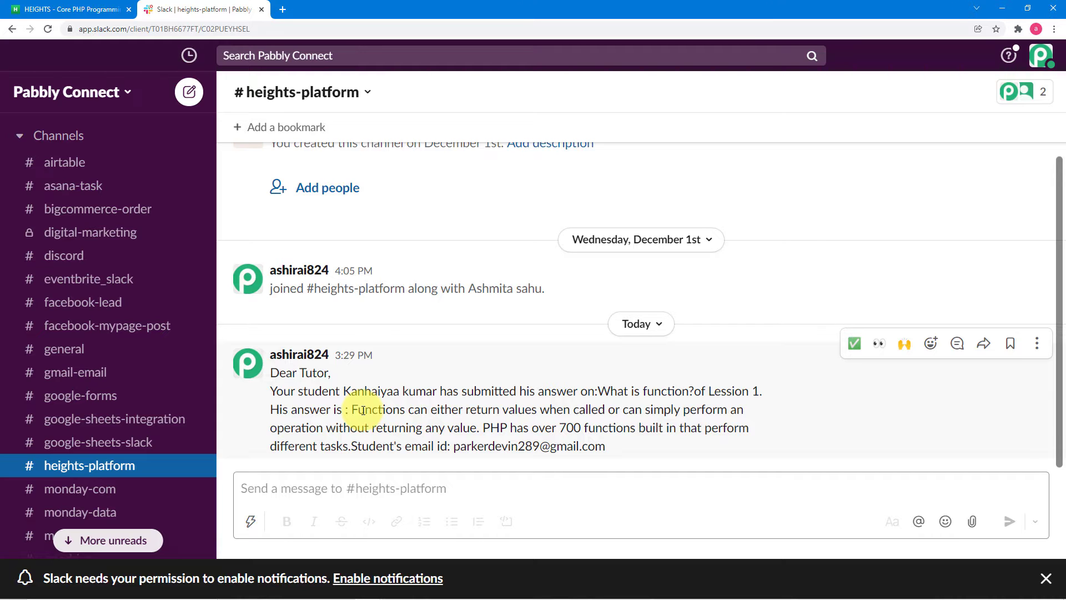
{"action": "left_click", "coordinate": [58, 9]}
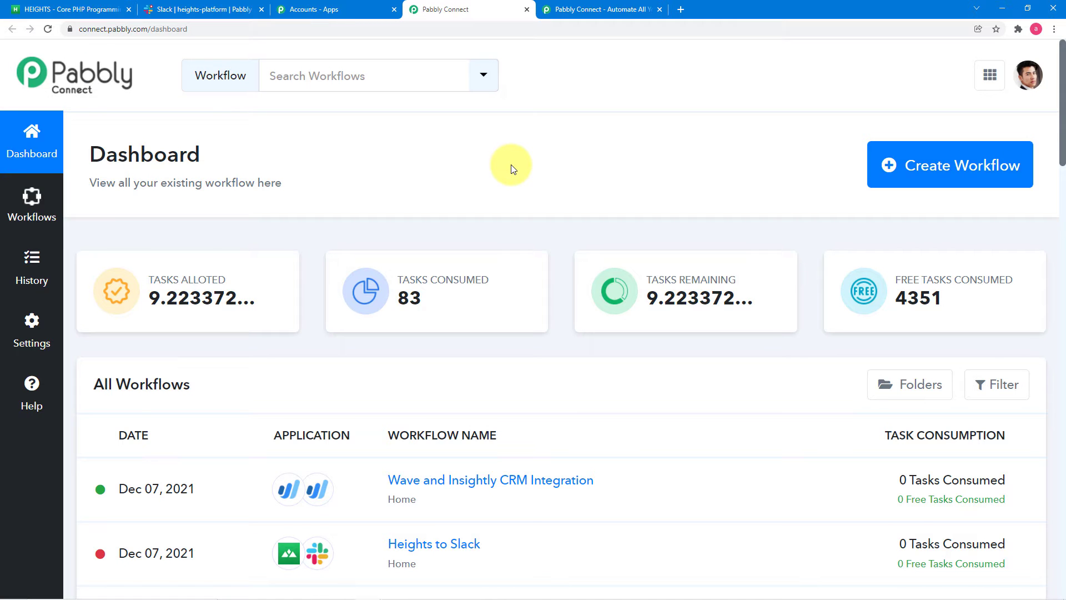
- Look over the Pabbly Connect sign-up page, the All Apps page and the list of existing workflows on the dashboard
{"action": "scroll", "coordinate": [510, 165], "scroll_direction": "down", "scroll_amount": 3}
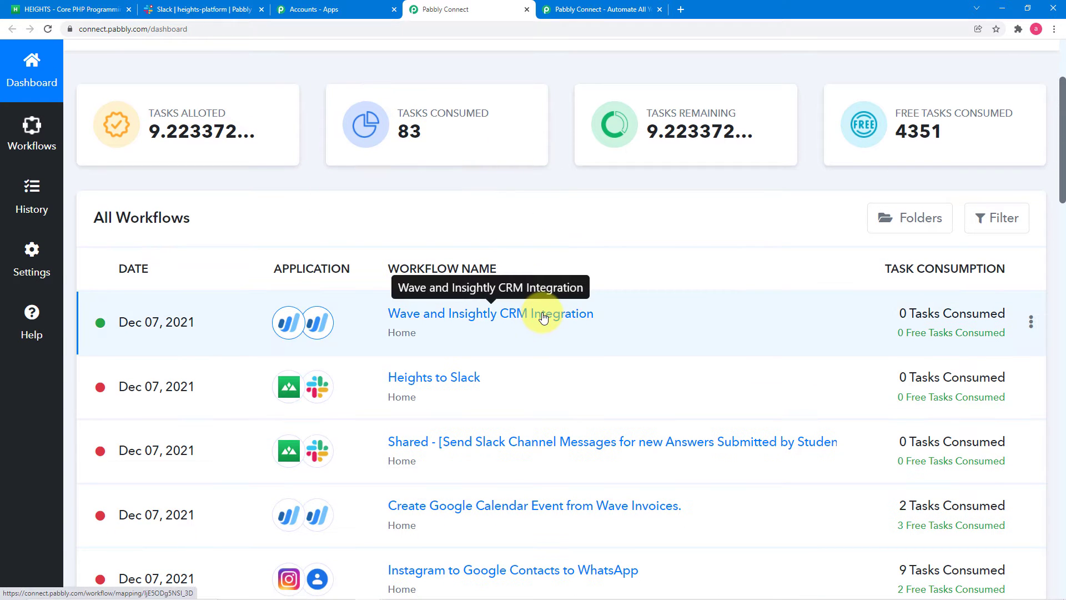
{"action": "scroll", "coordinate": [543, 318], "scroll_direction": "up", "scroll_amount": 3}
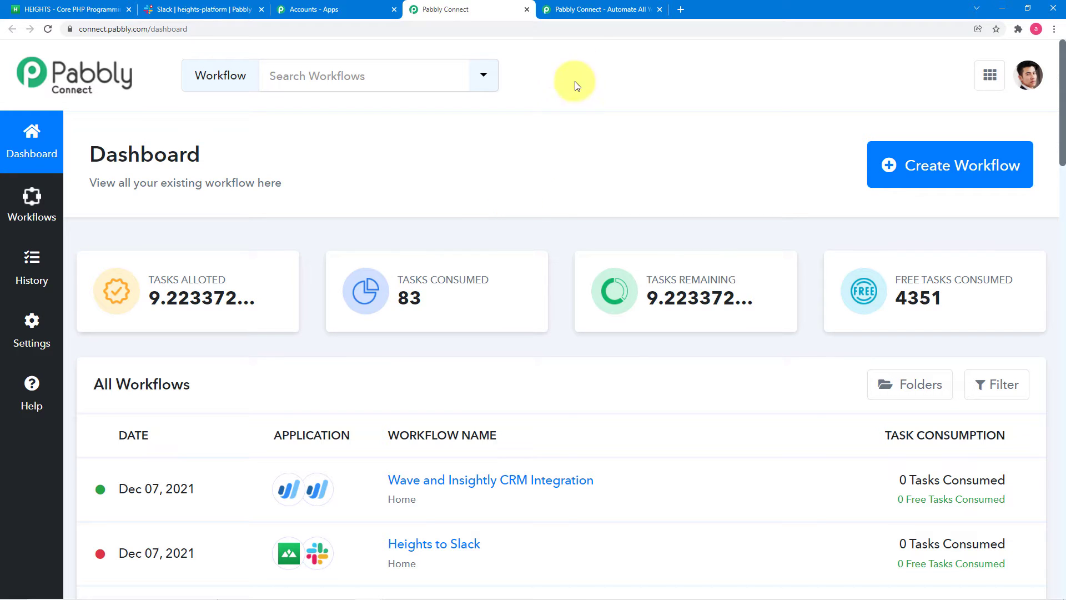
{"action": "left_click", "coordinate": [589, 12]}
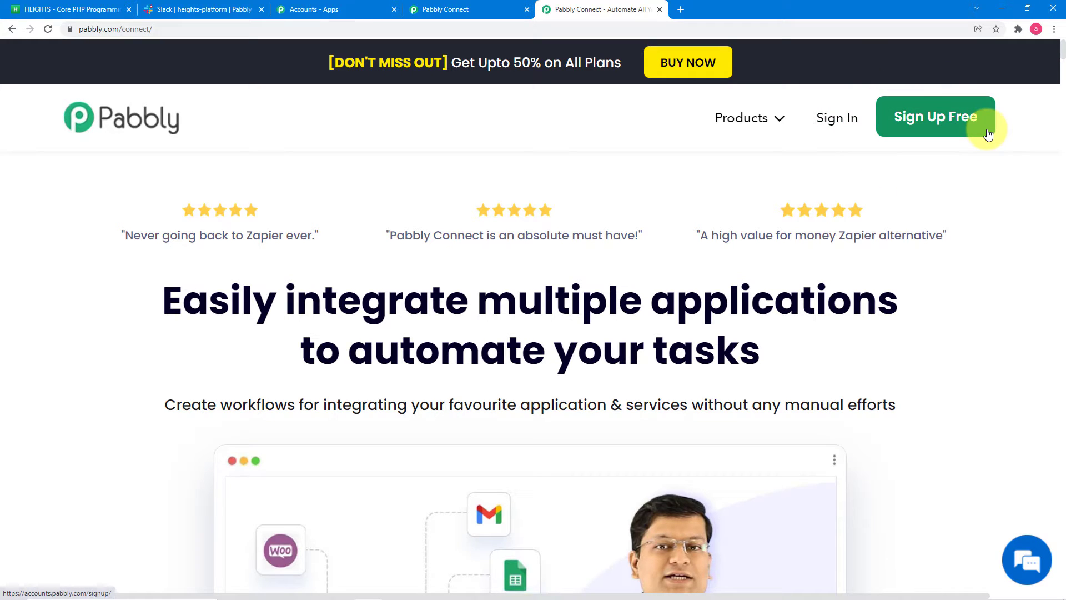
{"action": "left_click", "coordinate": [318, 14]}
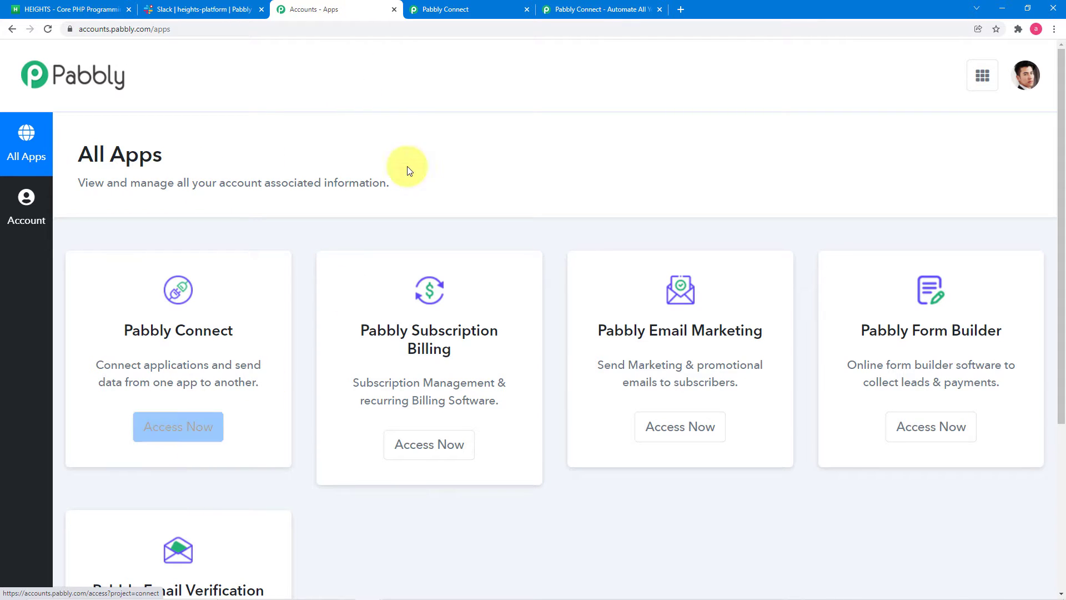
{"action": "left_click", "coordinate": [455, 11]}
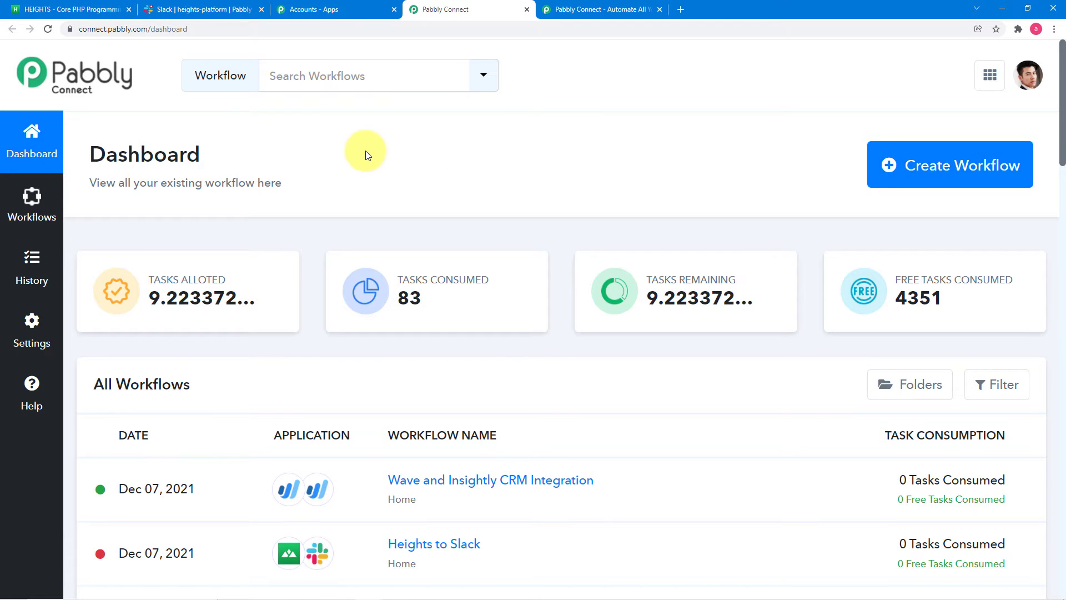
{"action": "scroll", "coordinate": [366, 178], "scroll_direction": "down", "scroll_amount": 7}
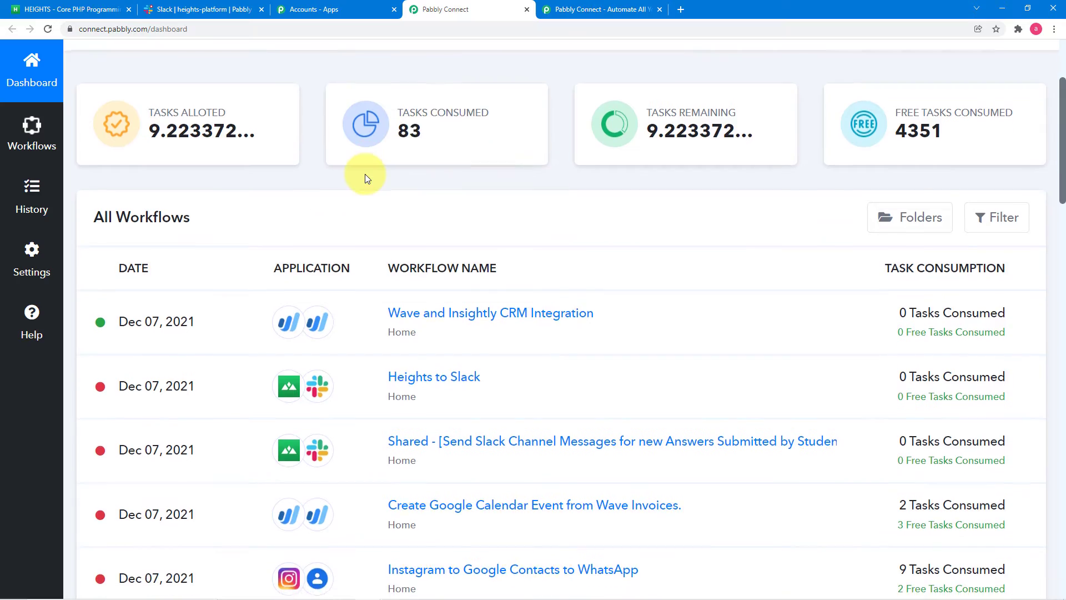
{"action": "scroll", "coordinate": [365, 175], "scroll_direction": "down", "scroll_amount": 3}
{"action": "scroll", "coordinate": [440, 341], "scroll_direction": "down", "scroll_amount": 4}
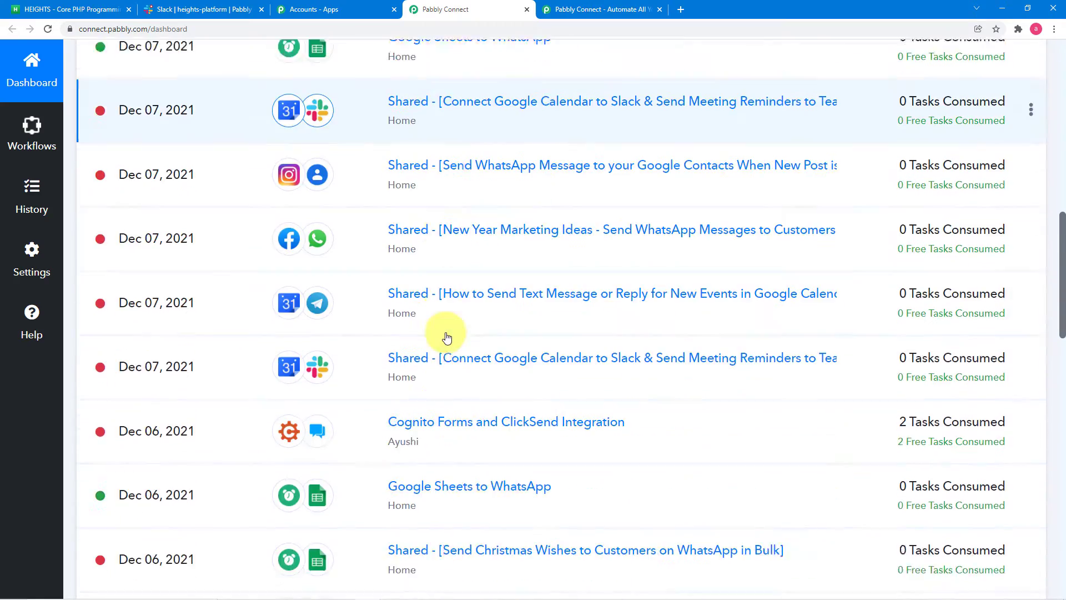
{"action": "scroll", "coordinate": [504, 388], "scroll_direction": "down", "scroll_amount": 3}
{"action": "scroll", "coordinate": [505, 399], "scroll_direction": "up", "scroll_amount": 16}
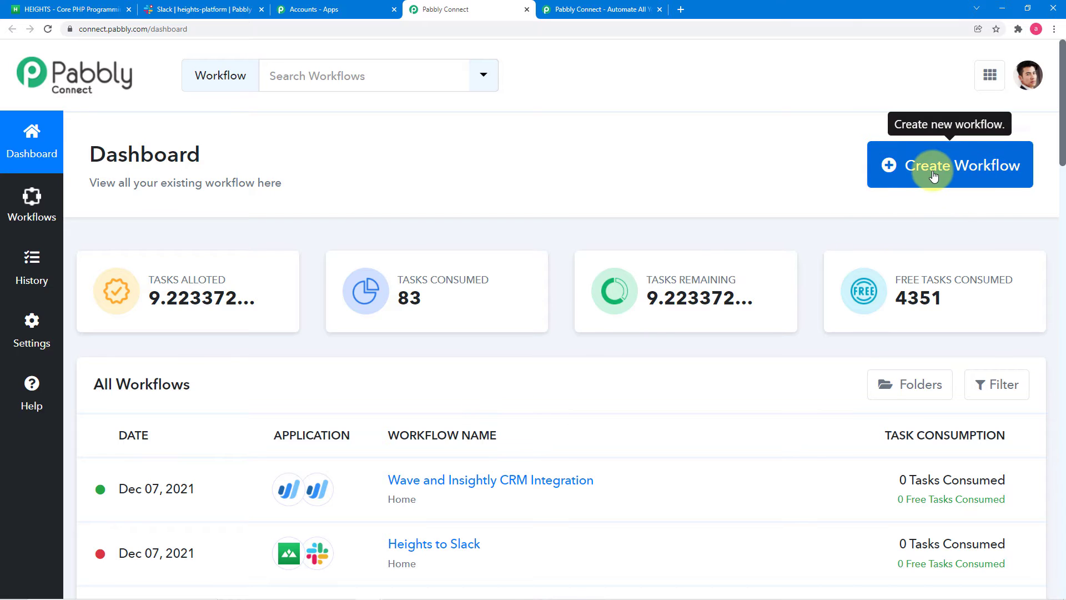
- Create a workflow named "Heights Platform Answers on Slack Channel." and collapse its trigger section
{"action": "left_click", "coordinate": [933, 174]}
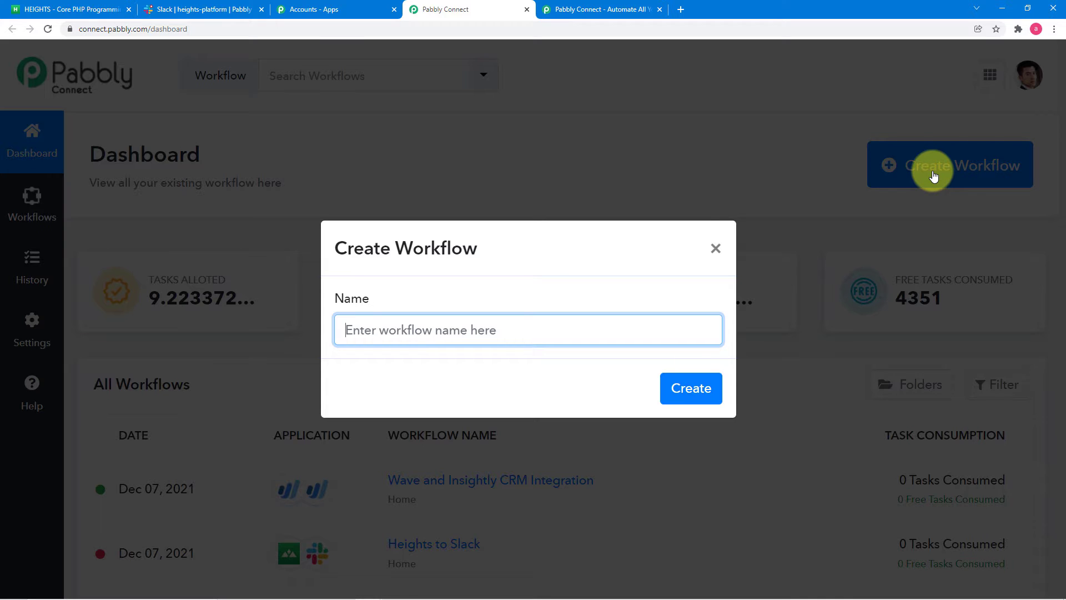
{"action": "type", "text": "Heights Platform Answers on Slack Channel."}
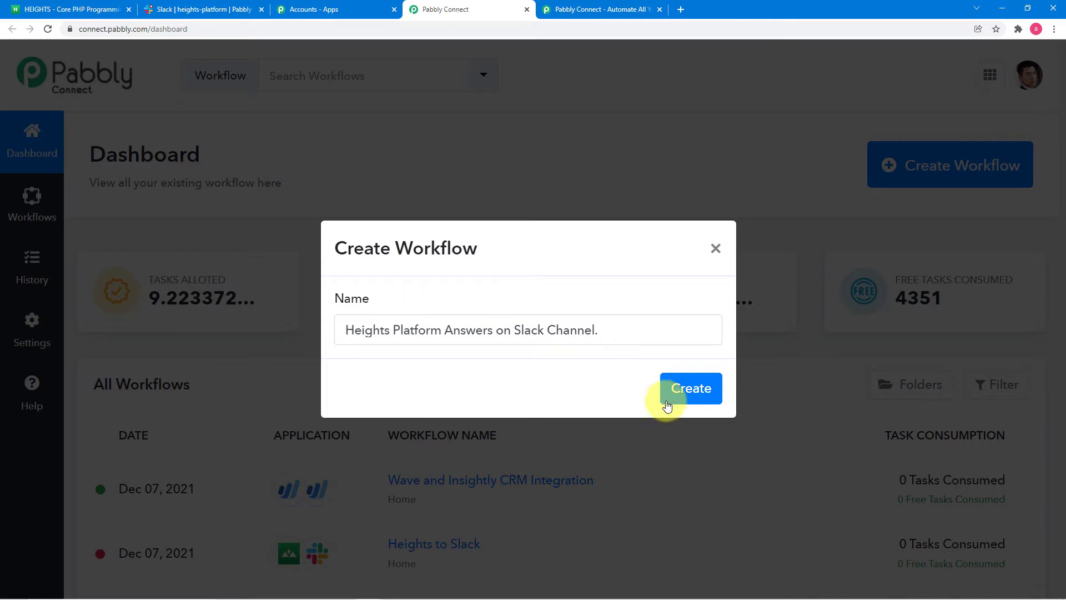
{"action": "left_click", "coordinate": [680, 387]}
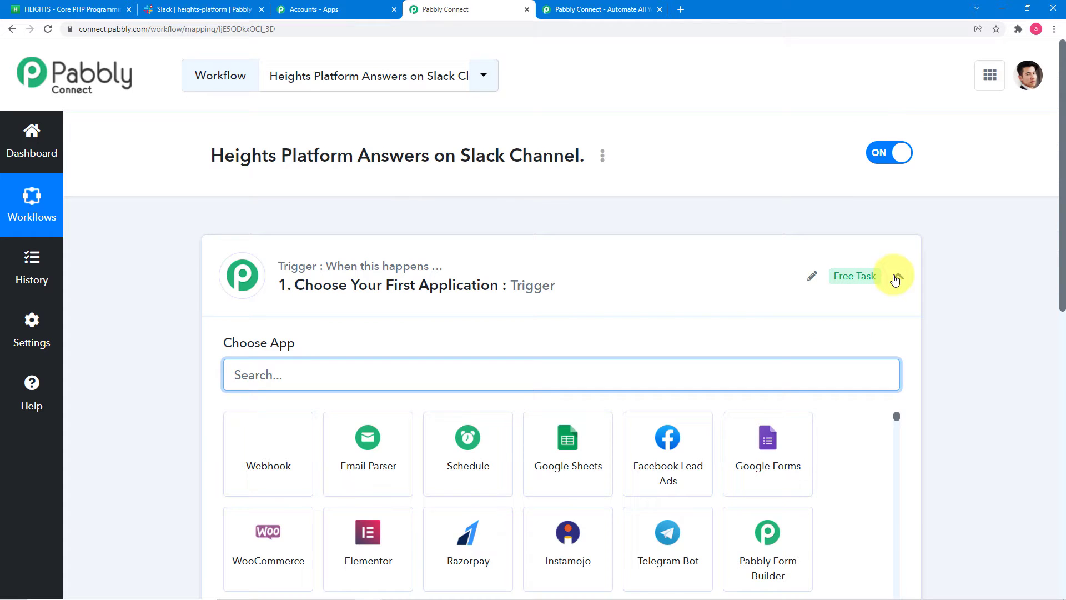
{"action": "left_click", "coordinate": [896, 277]}
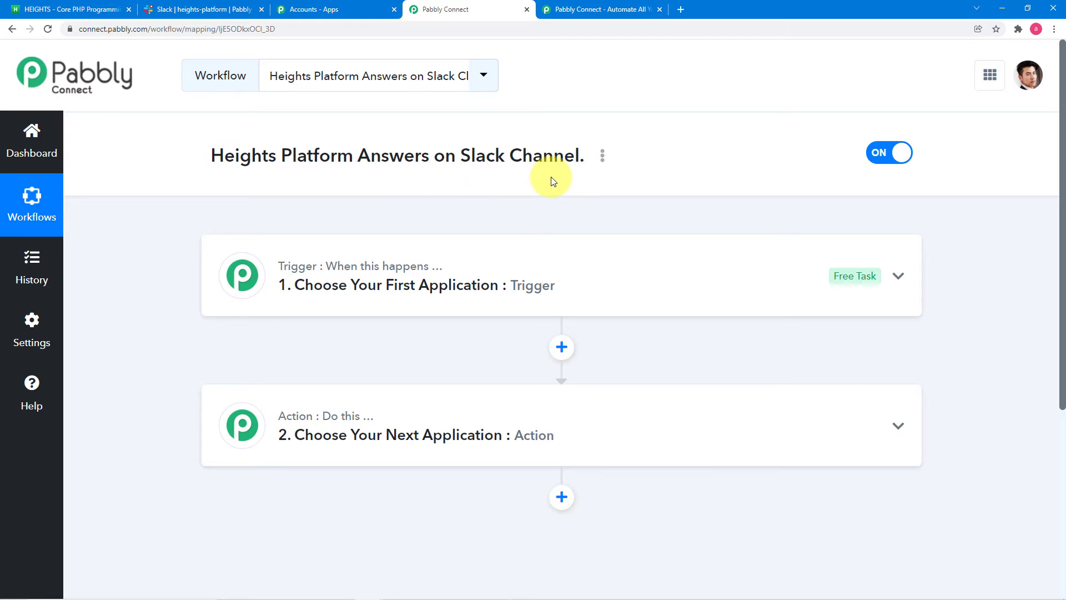
- Set the workflow's trigger to the Heights Platform app with the New Answer Posted event
{"action": "left_click", "coordinate": [418, 297]}
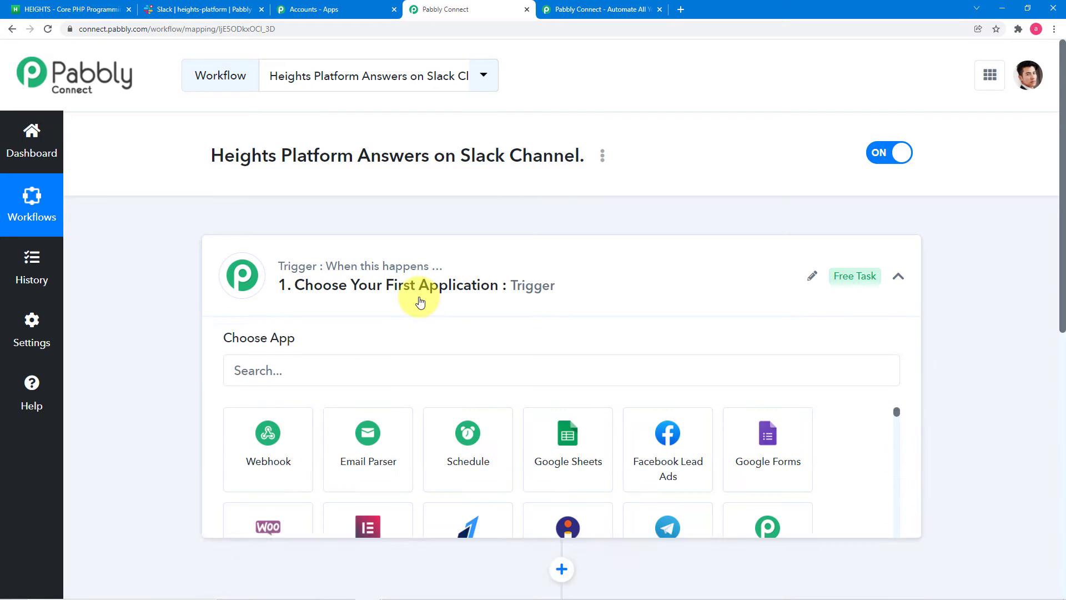
{"action": "scroll", "coordinate": [427, 349], "scroll_direction": "down", "scroll_amount": 1}
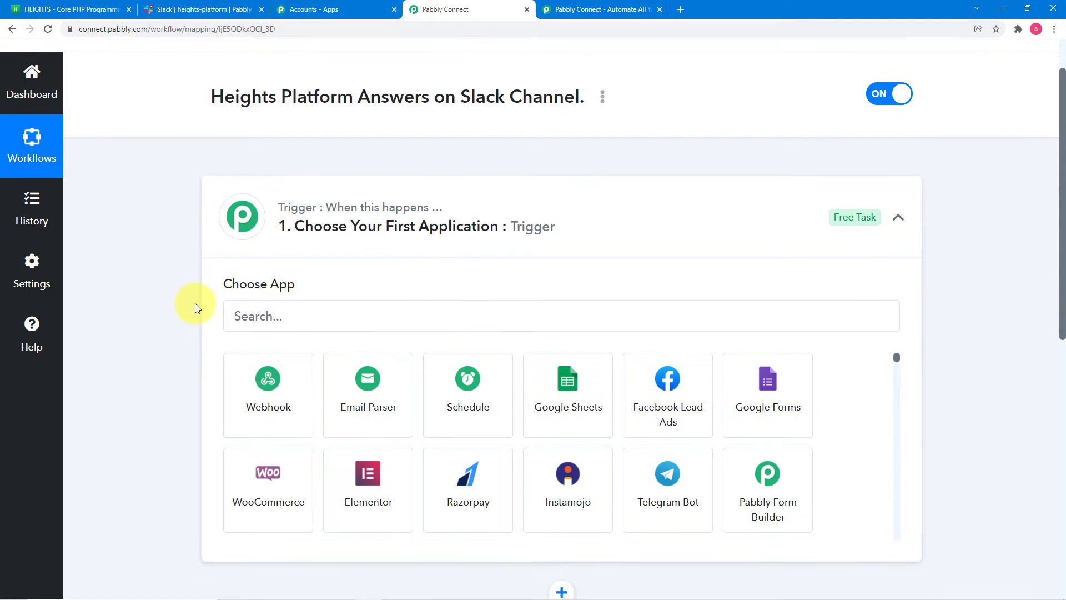
{"action": "scroll", "coordinate": [195, 304], "scroll_direction": "down", "scroll_amount": 1}
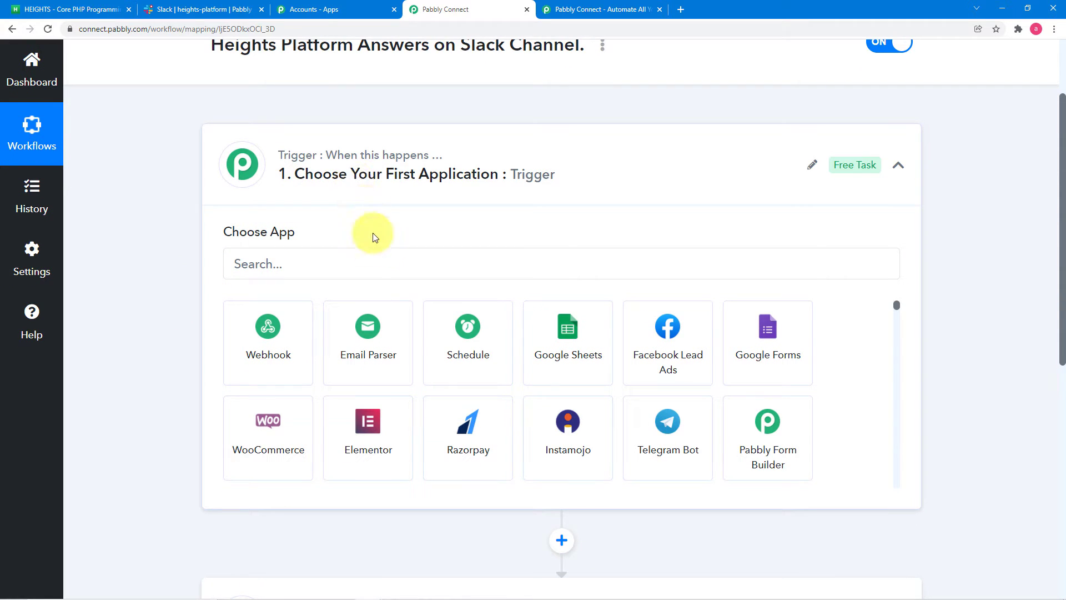
{"action": "left_click", "coordinate": [367, 264]}
{"action": "type", "text": "h"}
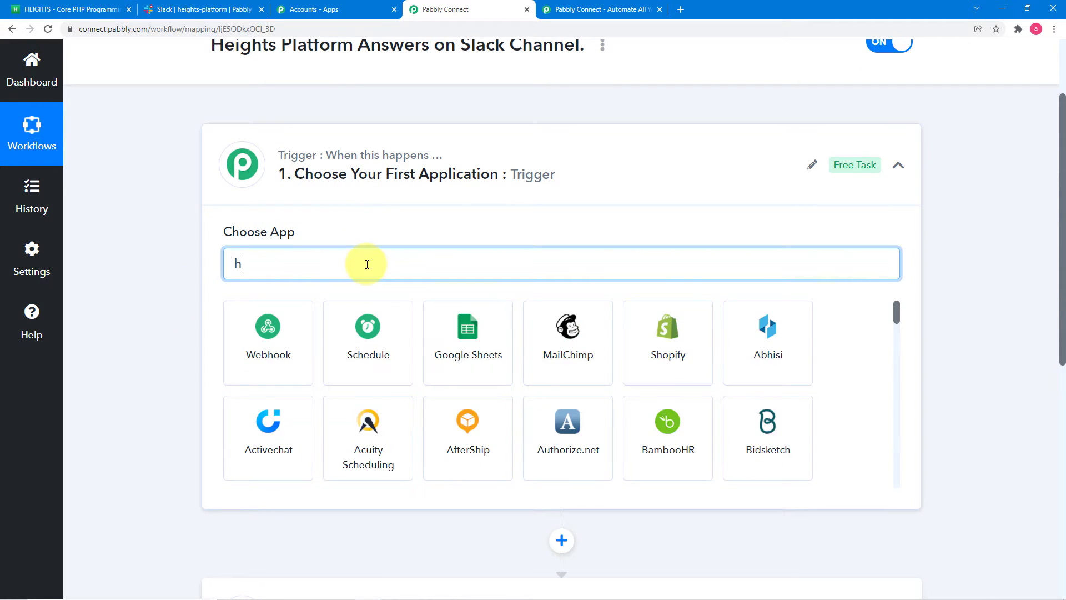
{"action": "type", "text": "ei"}
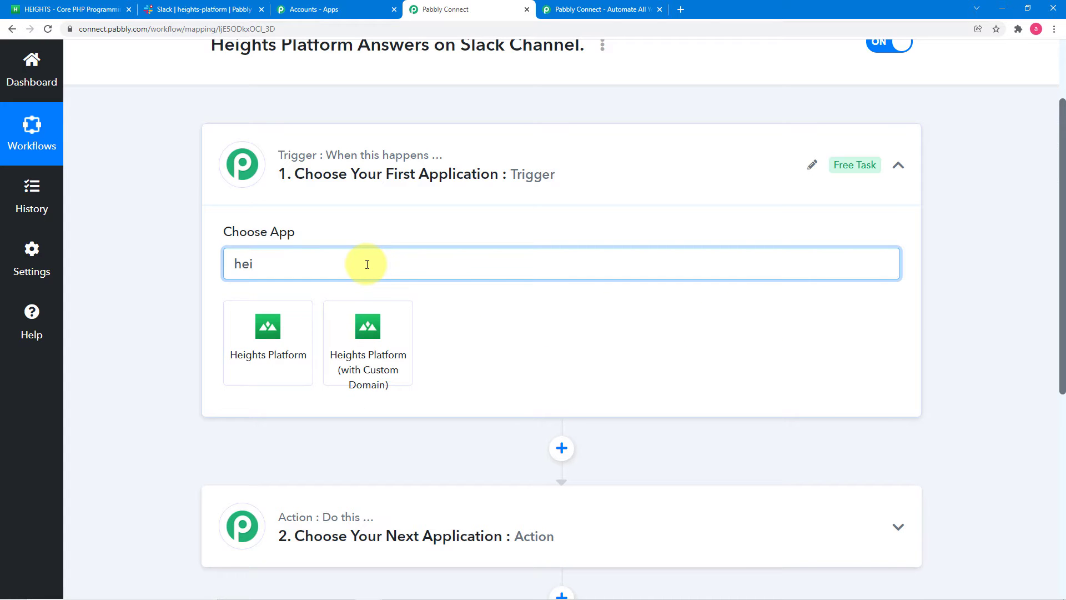
{"action": "left_click", "coordinate": [273, 351]}
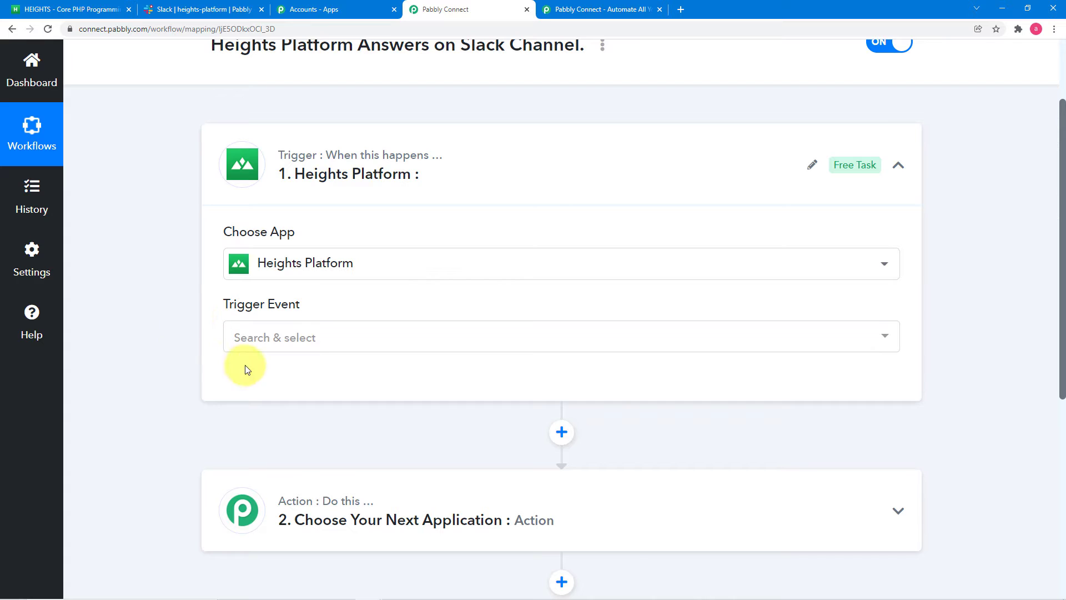
{"action": "left_click", "coordinate": [288, 340]}
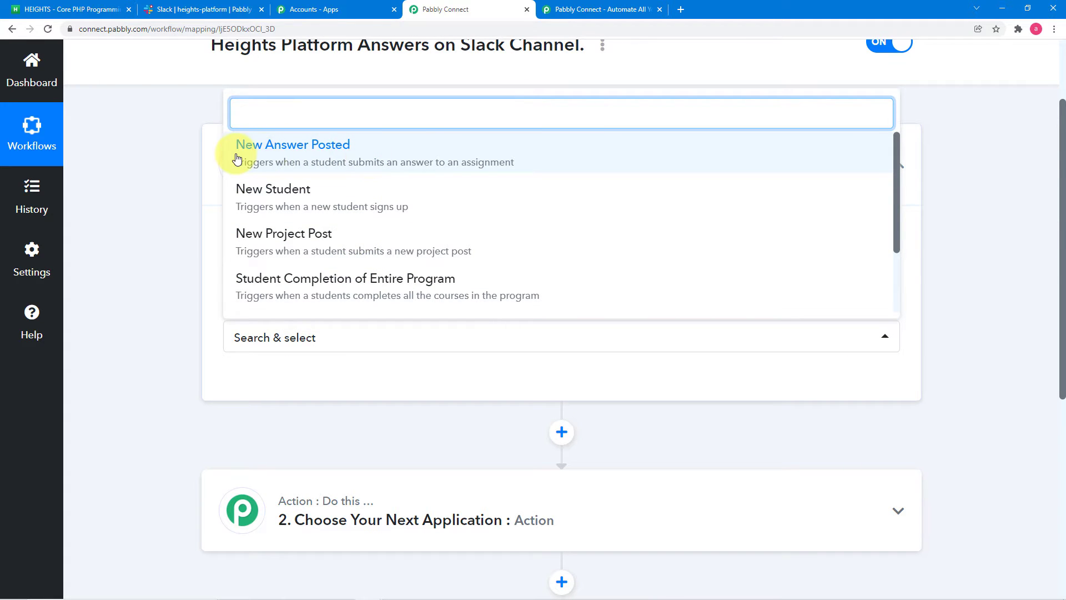
{"action": "left_click", "coordinate": [346, 161]}
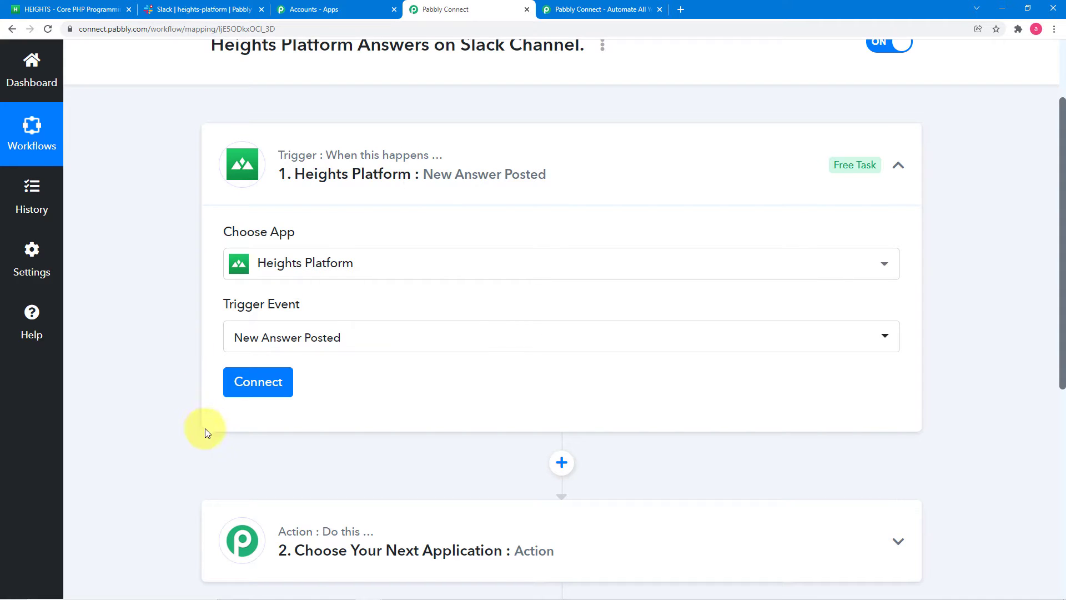
- Start adding a new Heights Platform connection for the trigger instead of using the existing one
{"action": "left_click", "coordinate": [253, 387]}
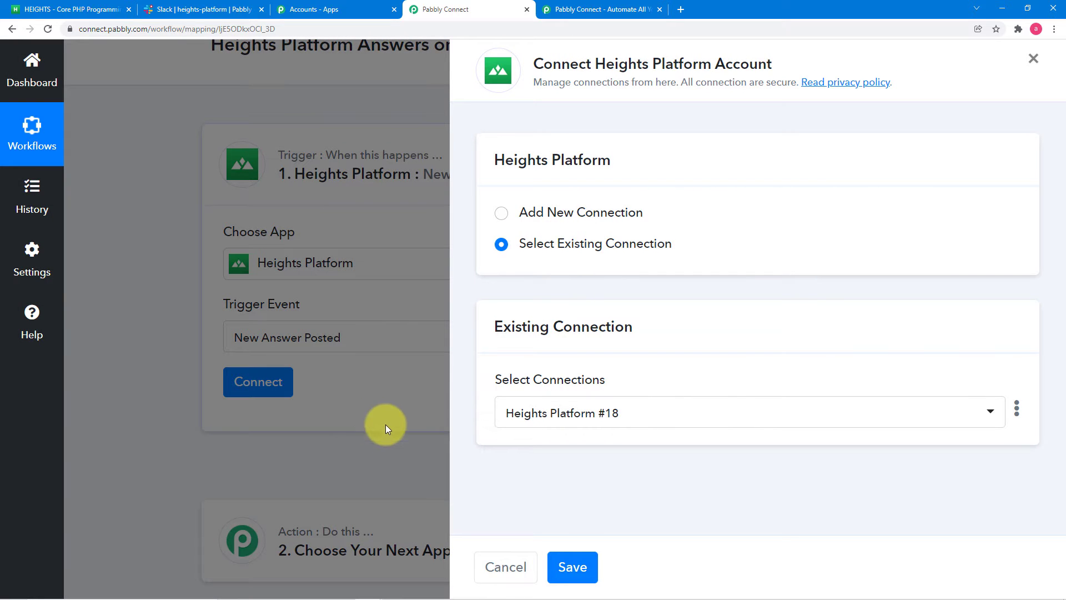
{"action": "left_click", "coordinate": [502, 215]}
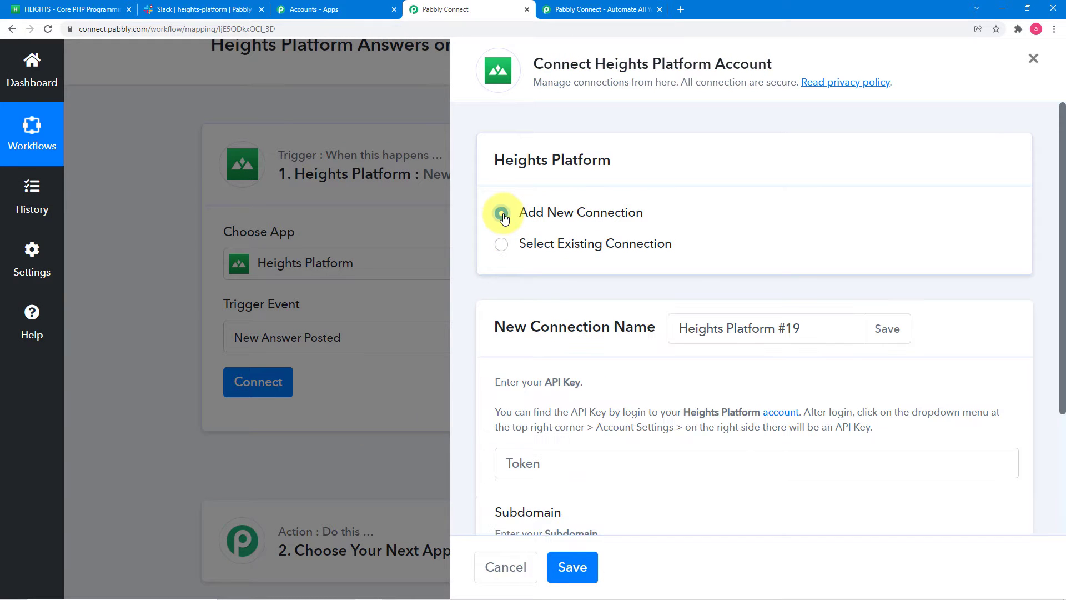
{"action": "scroll", "coordinate": [531, 388], "scroll_direction": "down", "scroll_amount": 1}
{"action": "scroll", "coordinate": [531, 387], "scroll_direction": "down", "scroll_amount": 1}
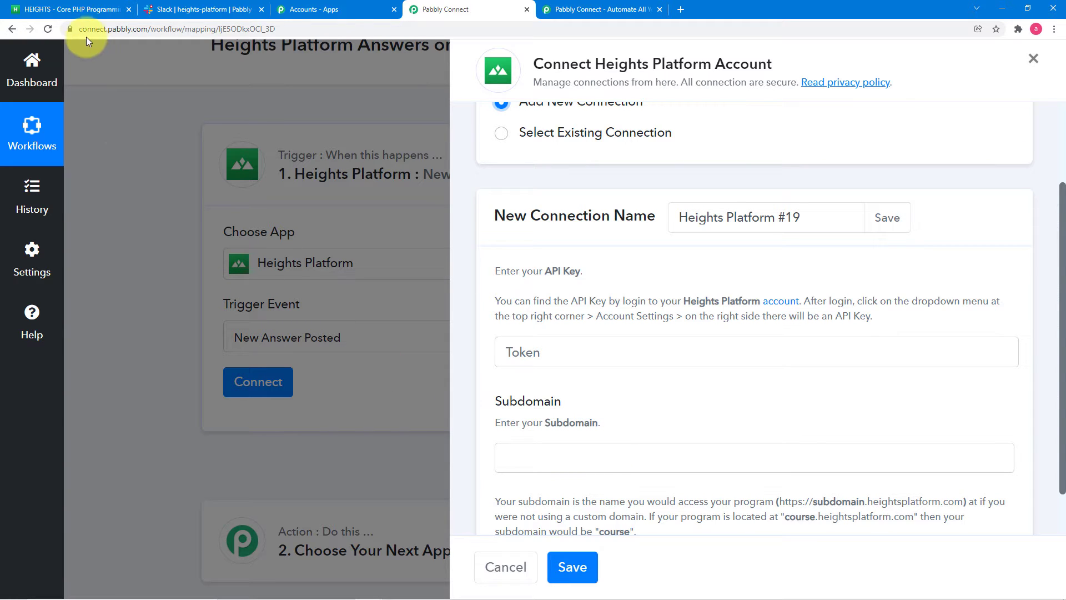
- Copy the subdomain "pabblyconnect" from the Heights site's address into the new connection's Subdomain field
{"action": "left_click", "coordinate": [78, 9]}
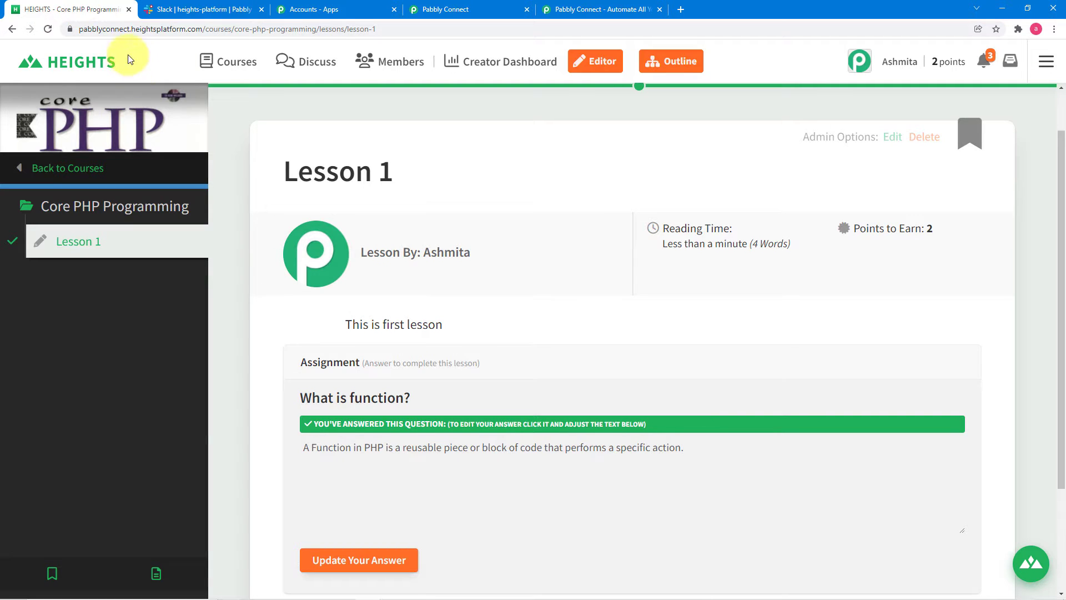
{"action": "left_click", "coordinate": [81, 30]}
{"action": "left_click", "coordinate": [84, 30]}
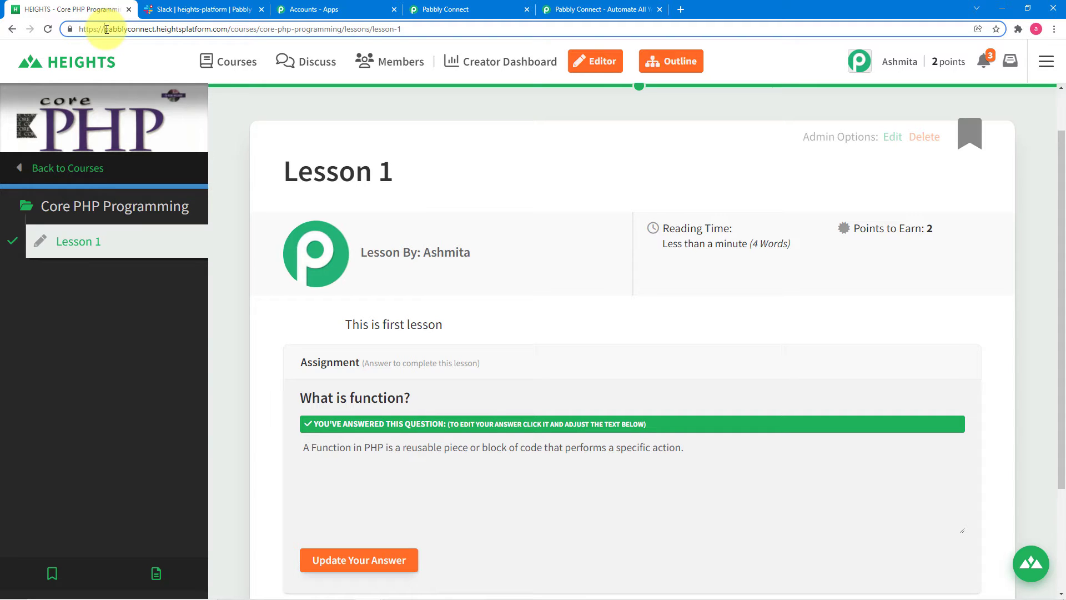
{"action": "left_click_drag", "start_coordinate": [114, 29], "coordinate": [138, 30]}
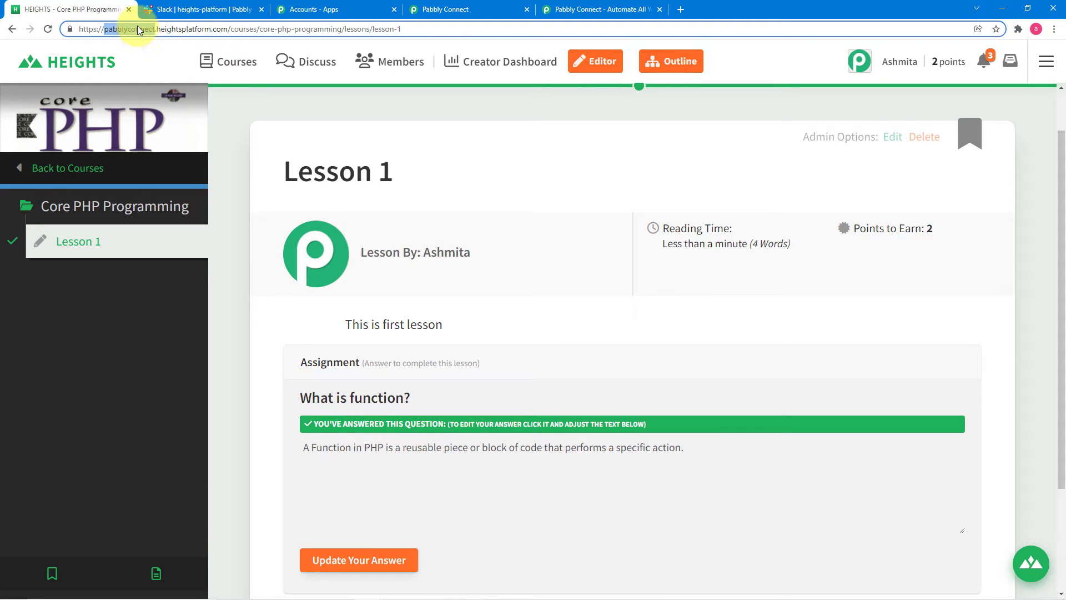
{"action": "right_click", "coordinate": [139, 31]}
{"action": "left_click", "coordinate": [166, 88]}
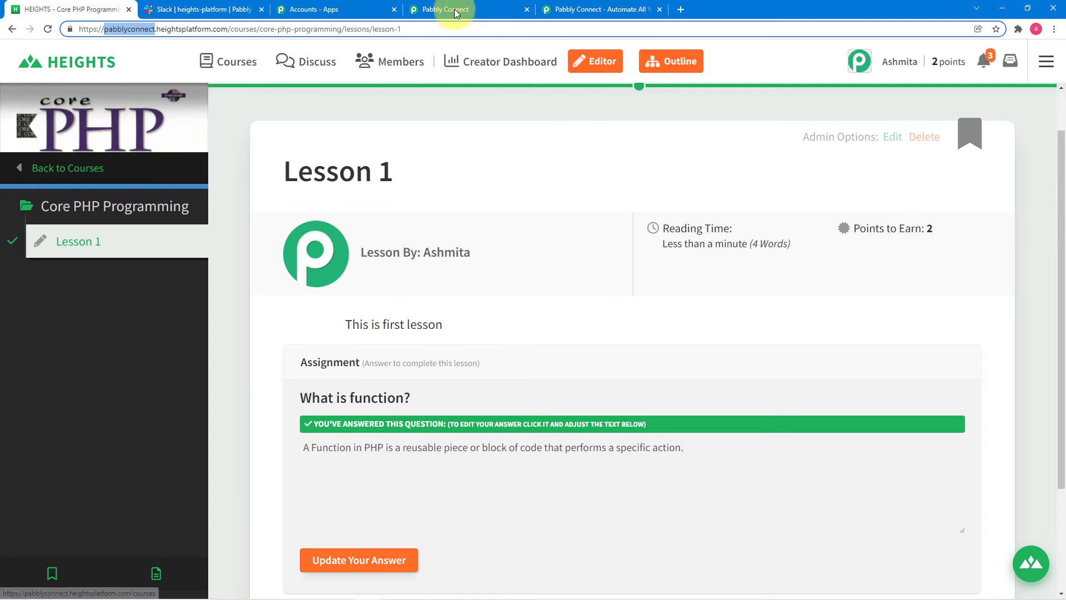
{"action": "left_click", "coordinate": [495, 9]}
{"action": "right_click", "coordinate": [589, 455]}
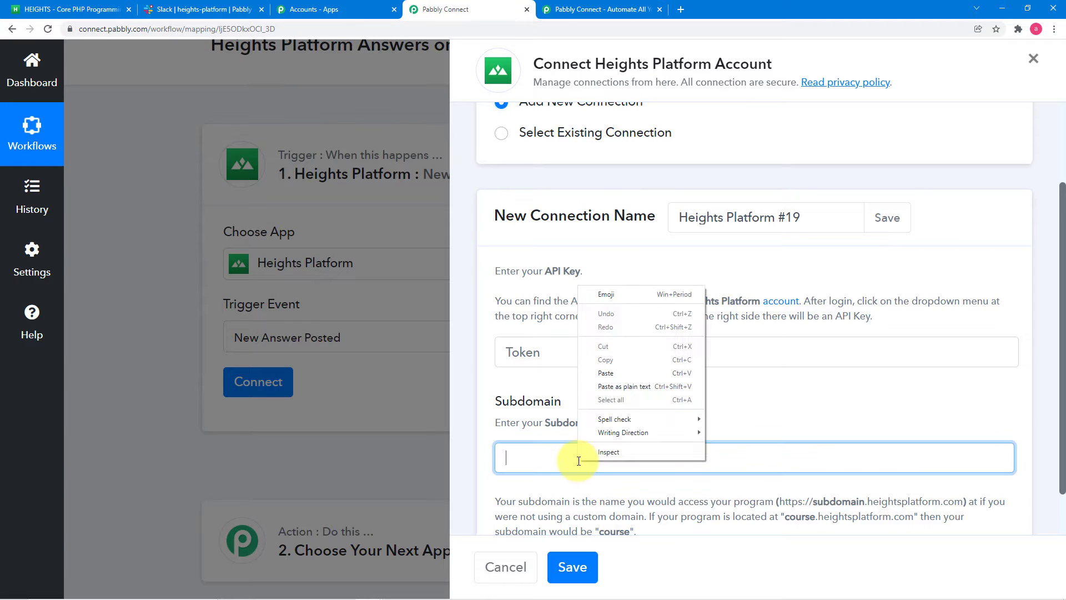
{"action": "left_click", "coordinate": [587, 369]}
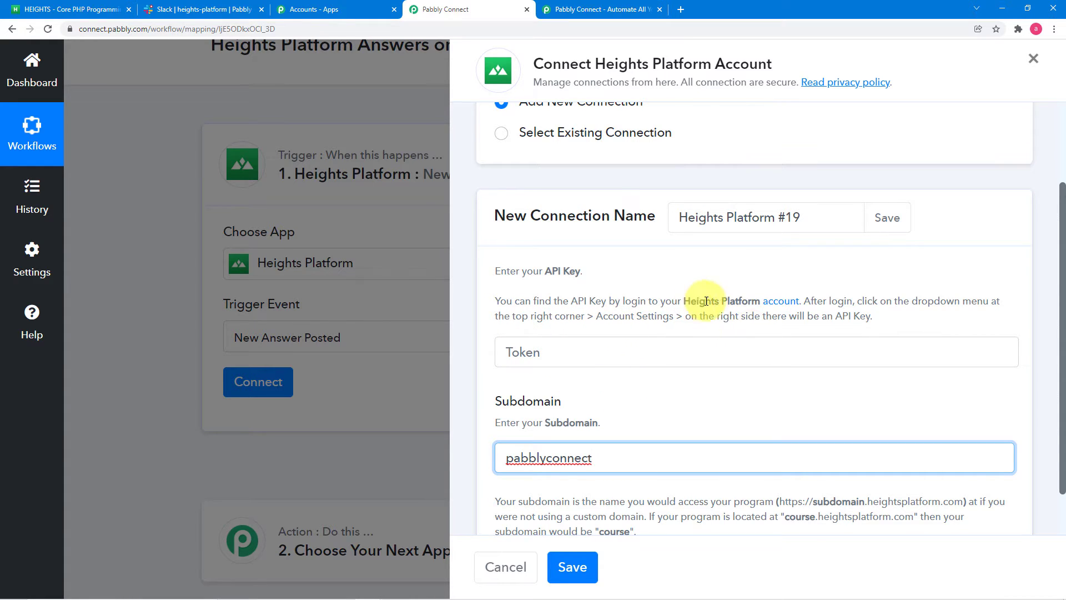
- Copy the API key from the Heights site's admin account settings
{"action": "left_click", "coordinate": [49, 10]}
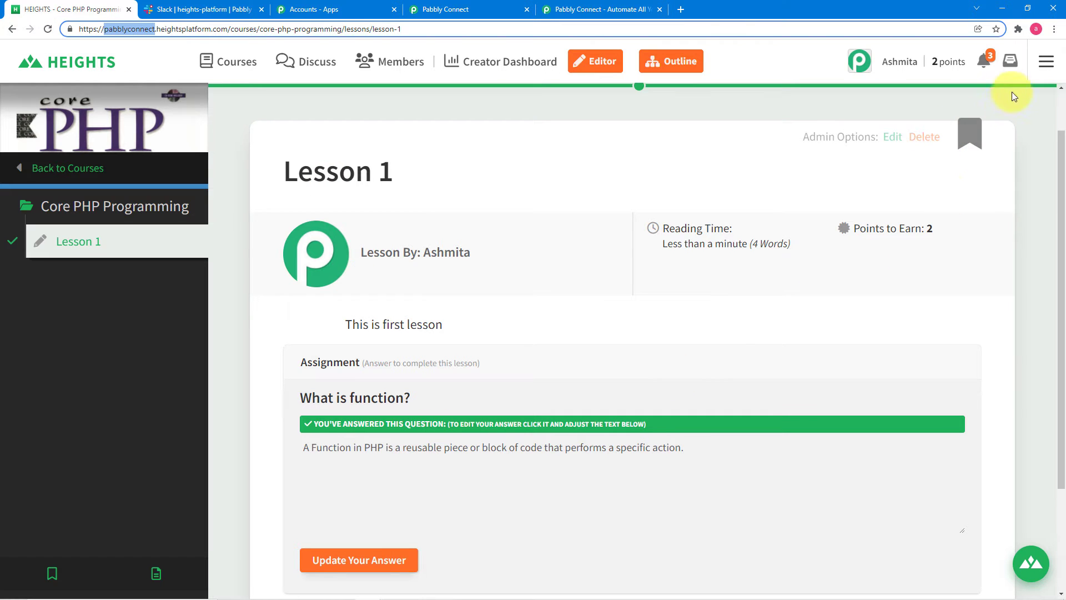
{"action": "left_click", "coordinate": [1045, 63]}
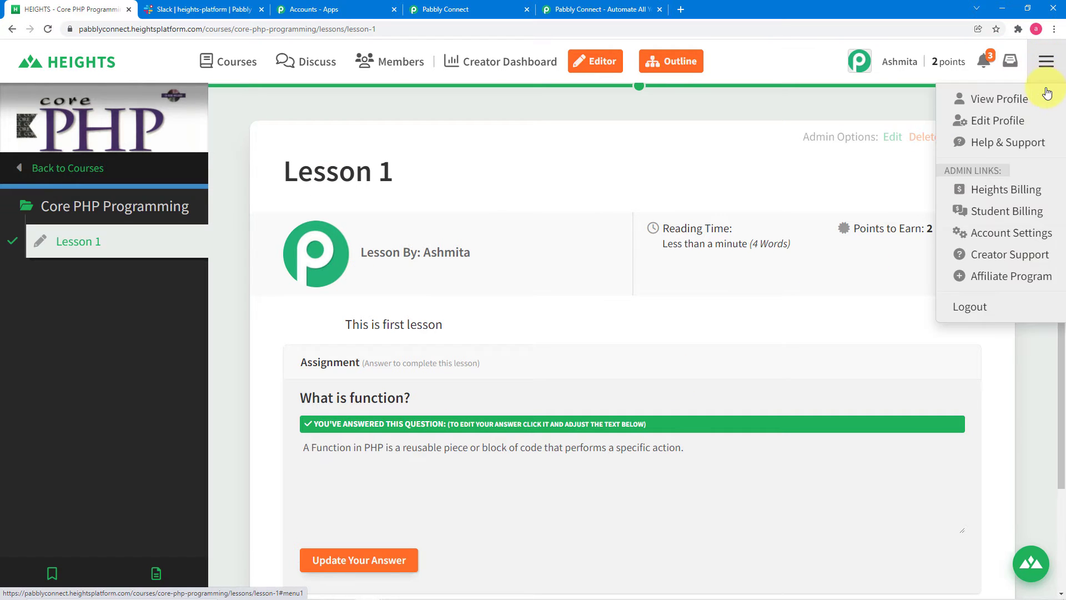
{"action": "left_click", "coordinate": [1028, 236]}
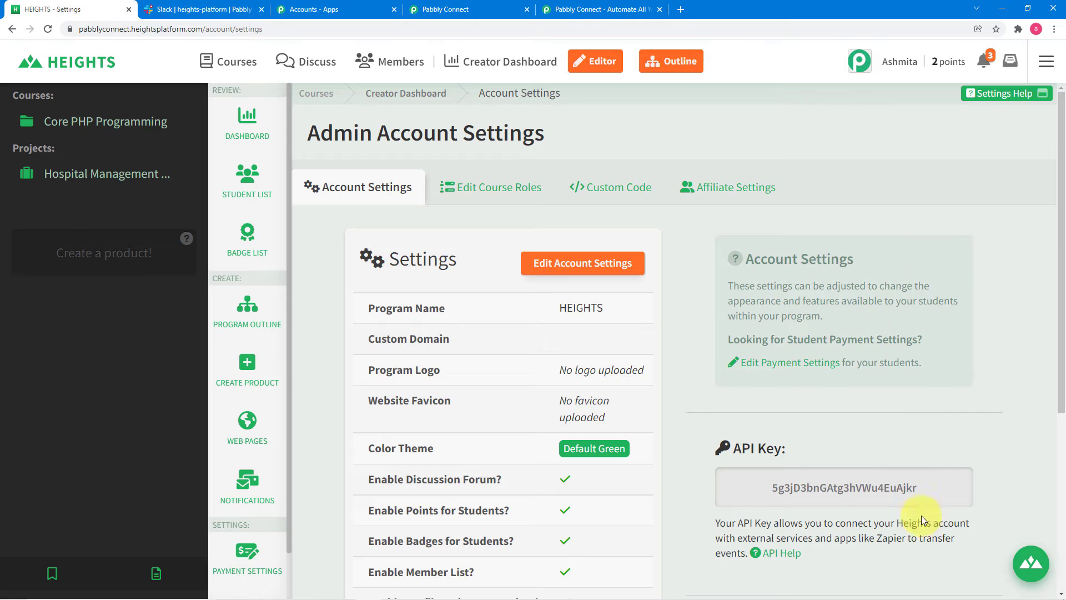
{"action": "double_click", "coordinate": [913, 486]}
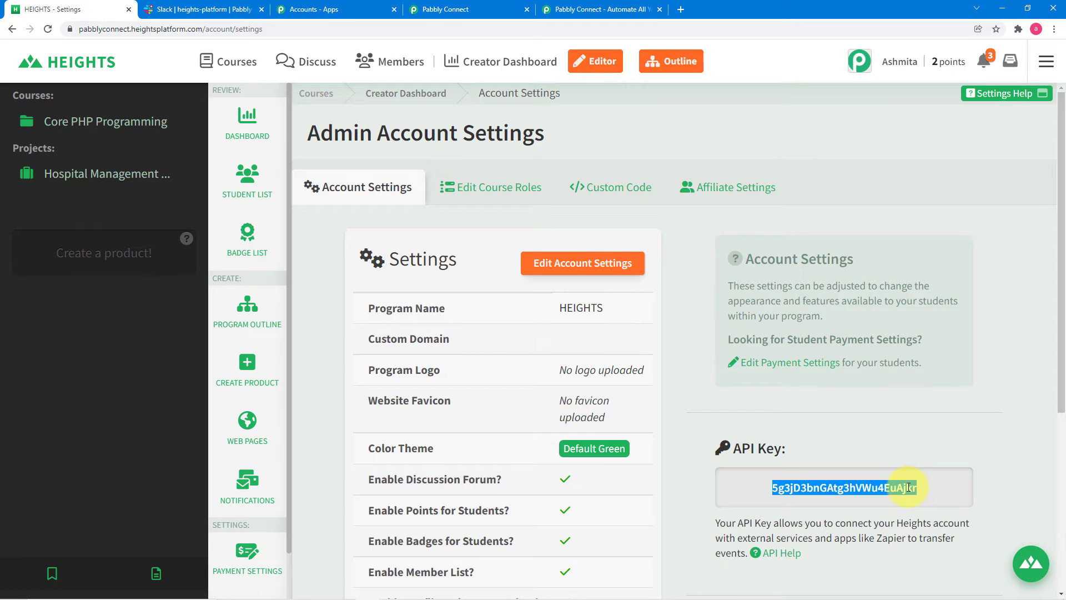
{"action": "right_click", "coordinate": [908, 487]}
{"action": "left_click", "coordinate": [903, 497]}
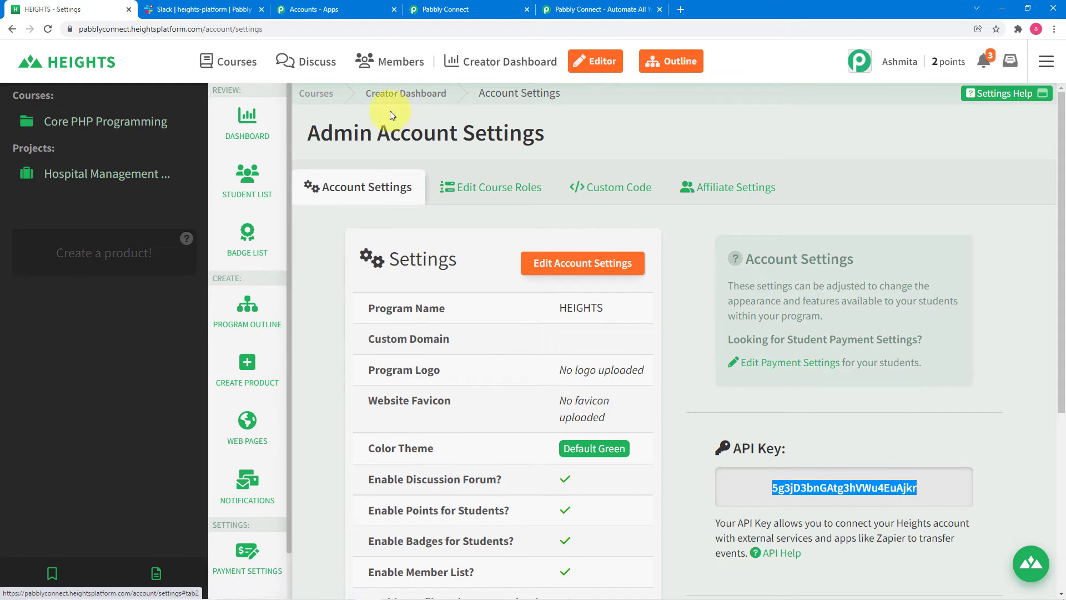
- In Pabbly Connect, paste the API key into the new connection's Token field and save the connection
{"action": "left_click", "coordinate": [441, 10]}
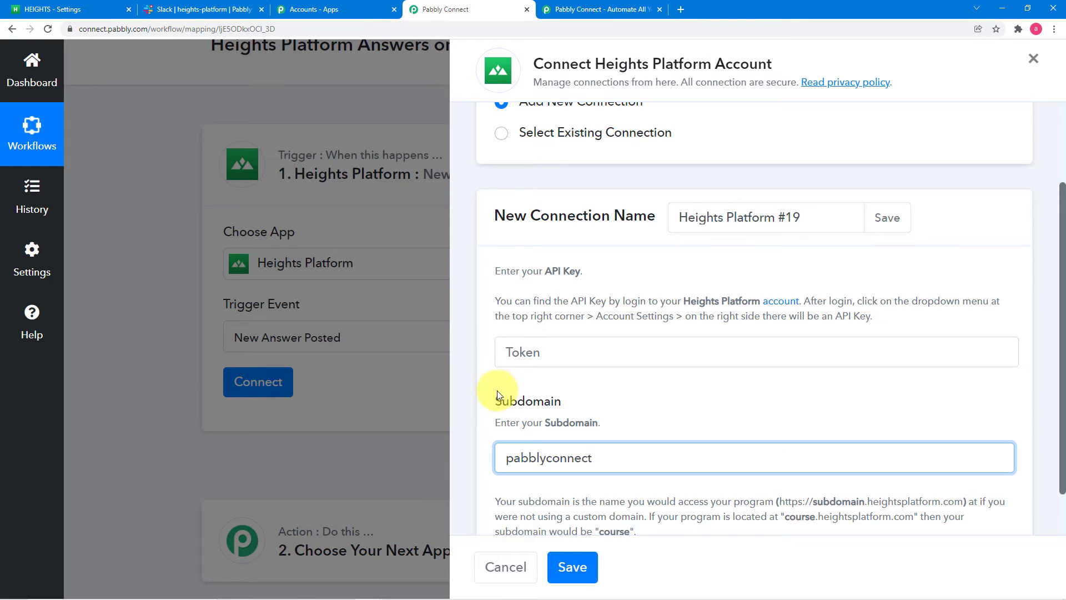
{"action": "right_click", "coordinate": [509, 353]}
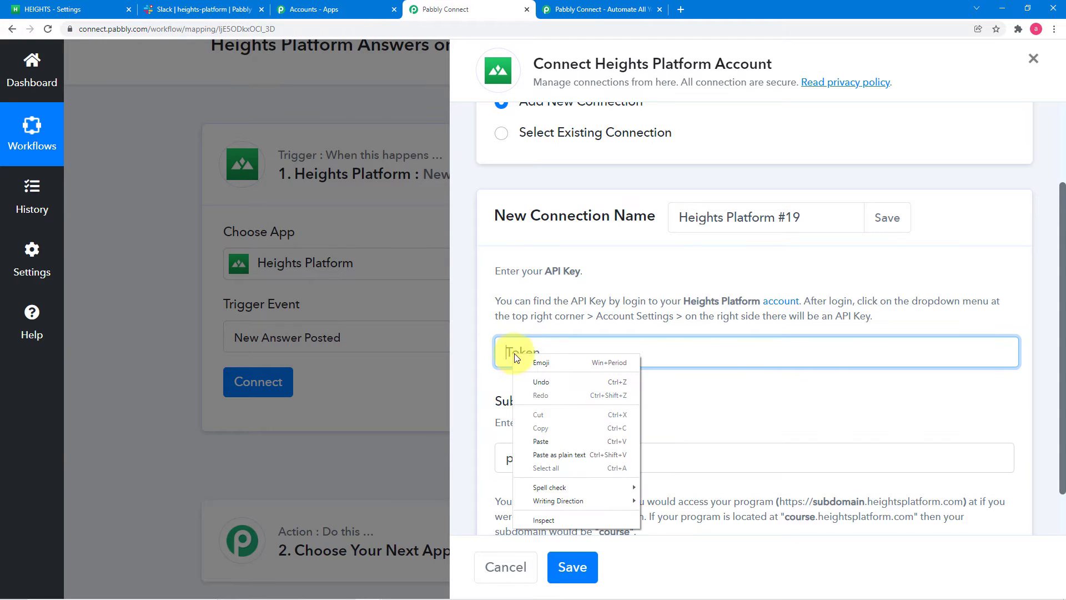
{"action": "left_click", "coordinate": [543, 442]}
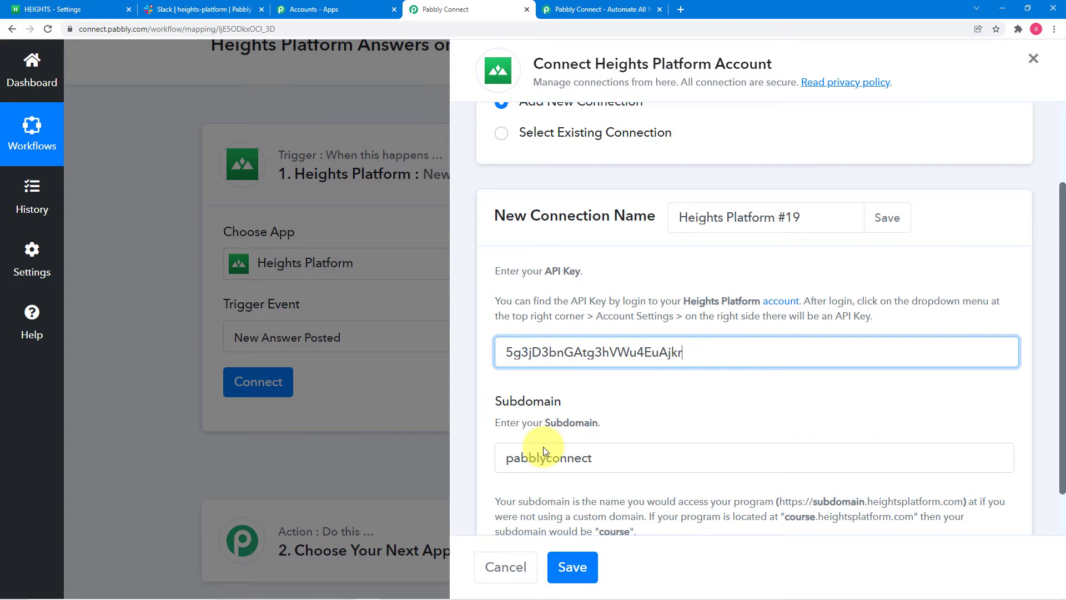
{"action": "left_click", "coordinate": [572, 560]}
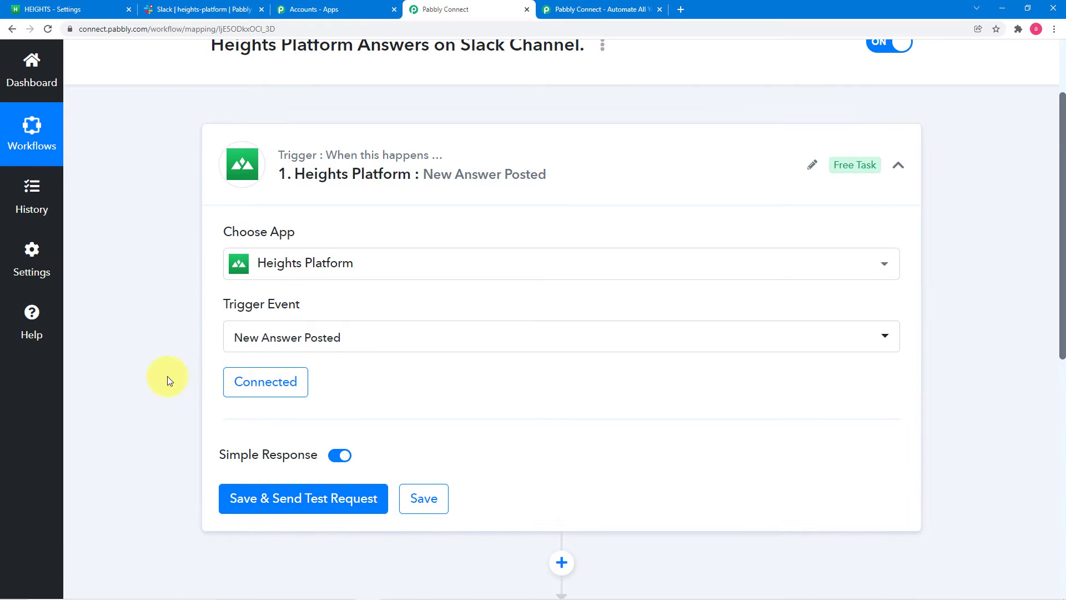
- Save the Heights Platform trigger and send a test request to capture a new answer
{"action": "scroll", "coordinate": [135, 327], "scroll_direction": "down", "scroll_amount": 1}
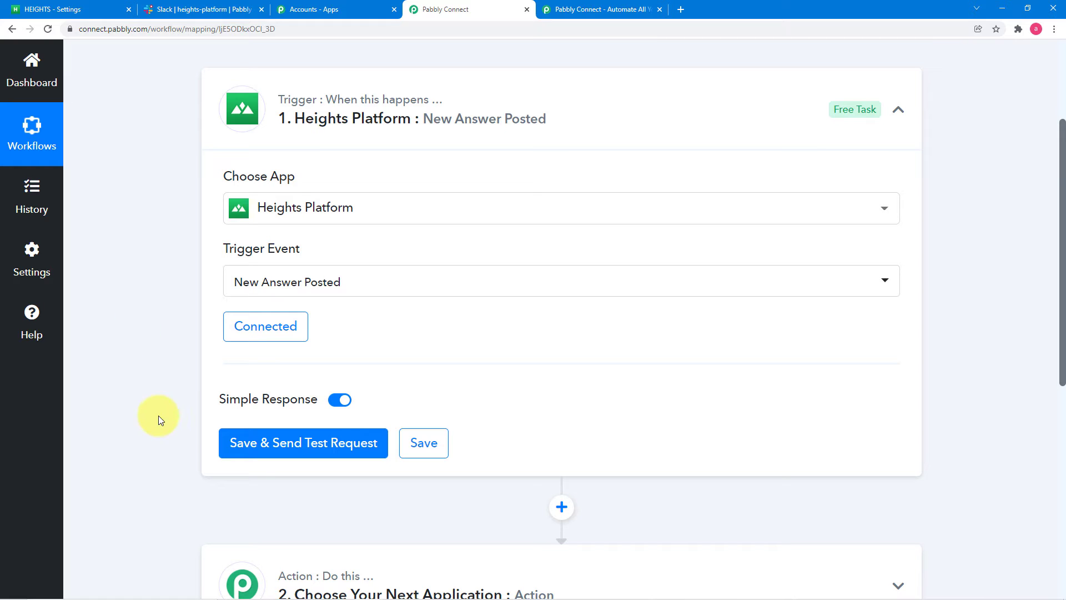
{"action": "left_click", "coordinate": [241, 444]}
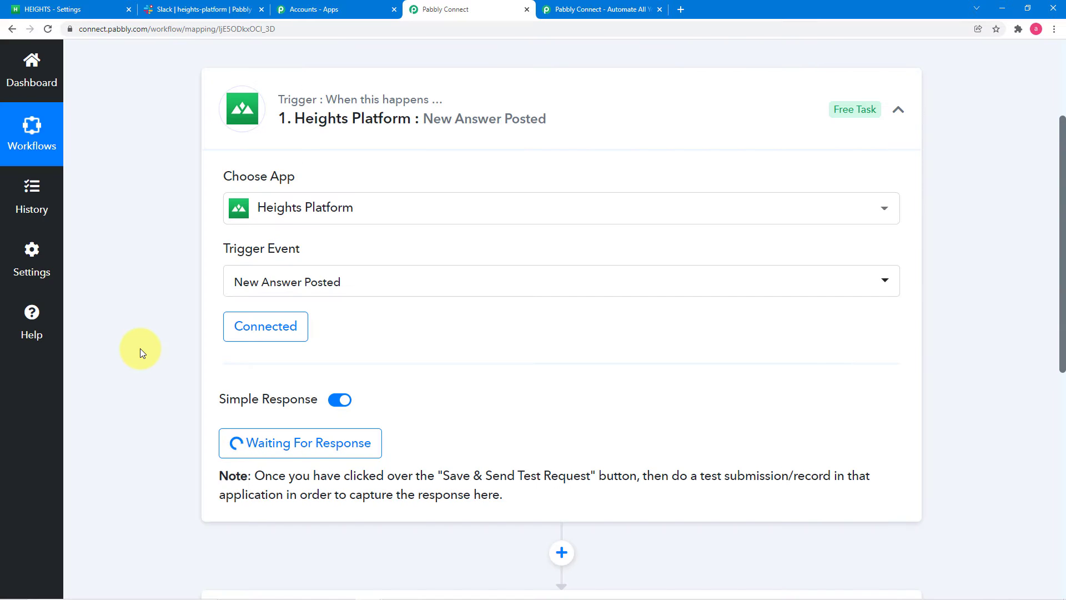
{"action": "scroll", "coordinate": [140, 348], "scroll_direction": "down", "scroll_amount": 2}
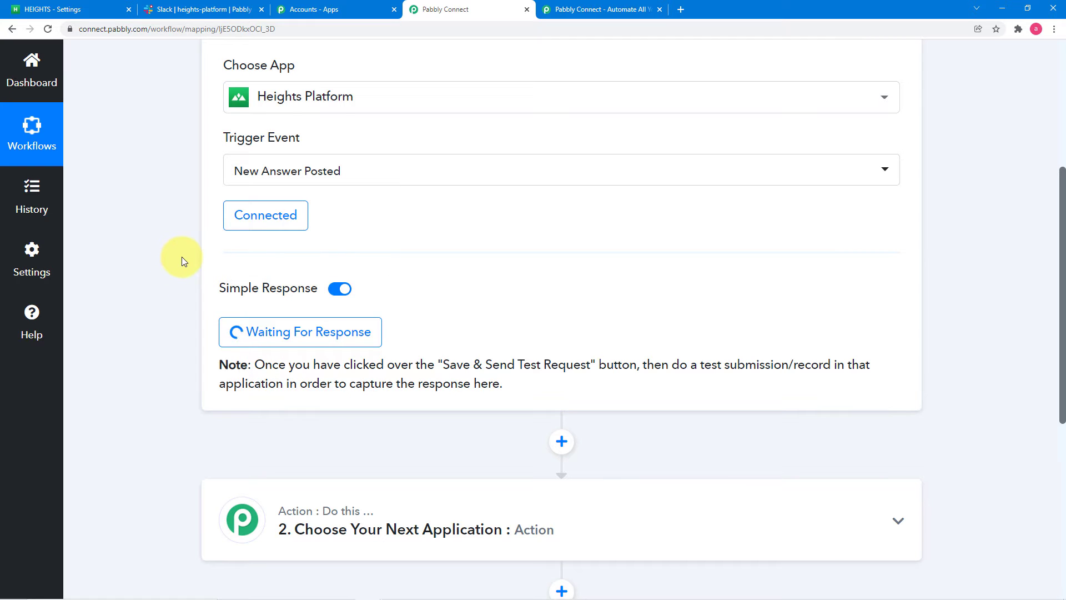
- Switch to the student's Heights session and open the Lesson 1 assignment in the Core PHP Programming course
{"action": "left_click", "coordinate": [83, 10]}
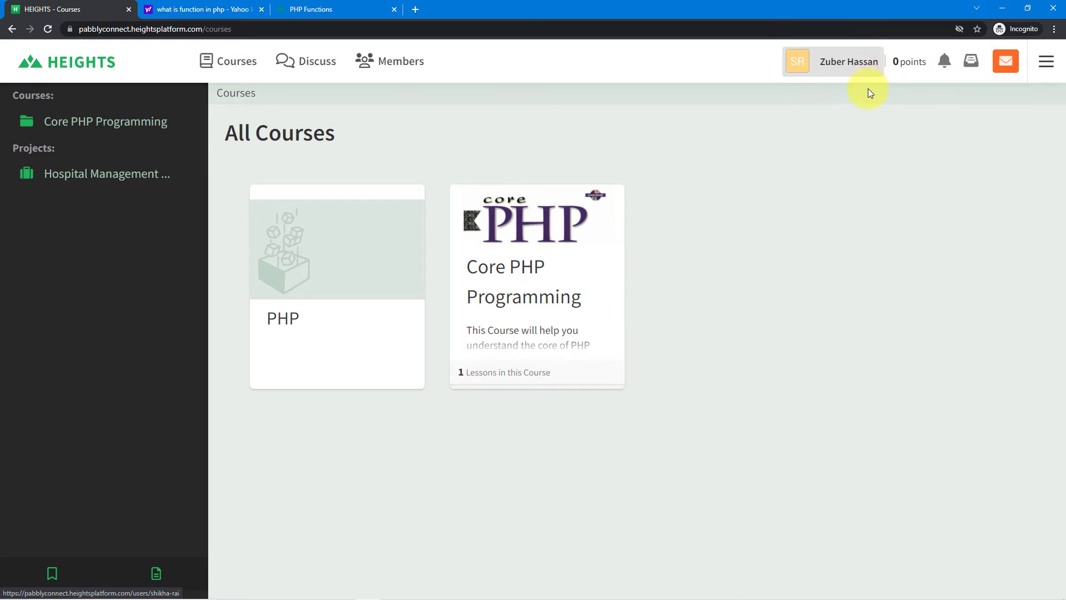
{"action": "left_click", "coordinate": [526, 328]}
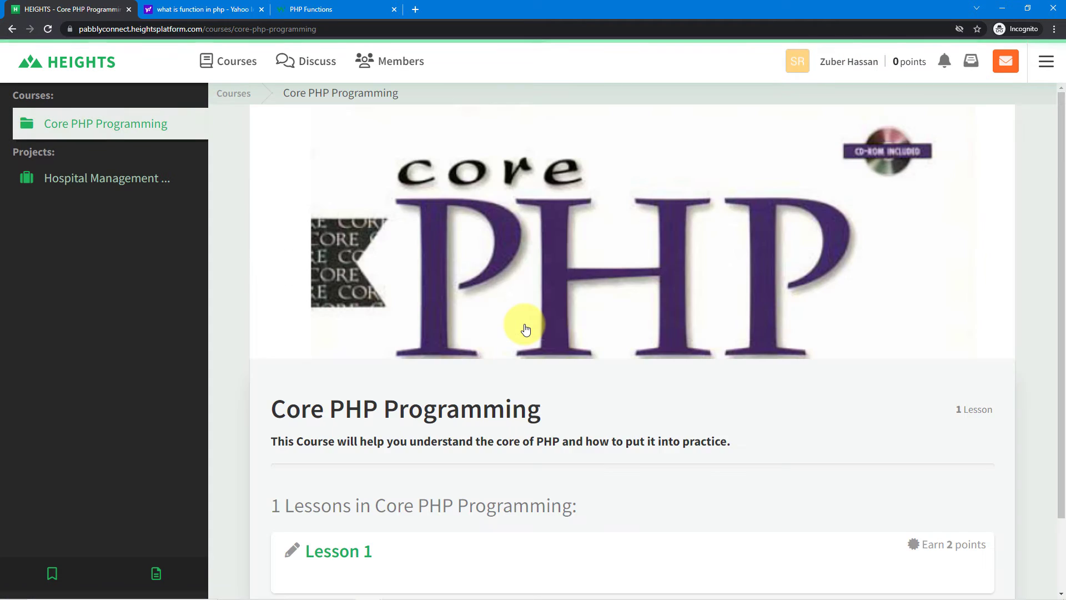
{"action": "scroll", "coordinate": [524, 324], "scroll_direction": "down", "scroll_amount": 2}
{"action": "left_click", "coordinate": [355, 465]}
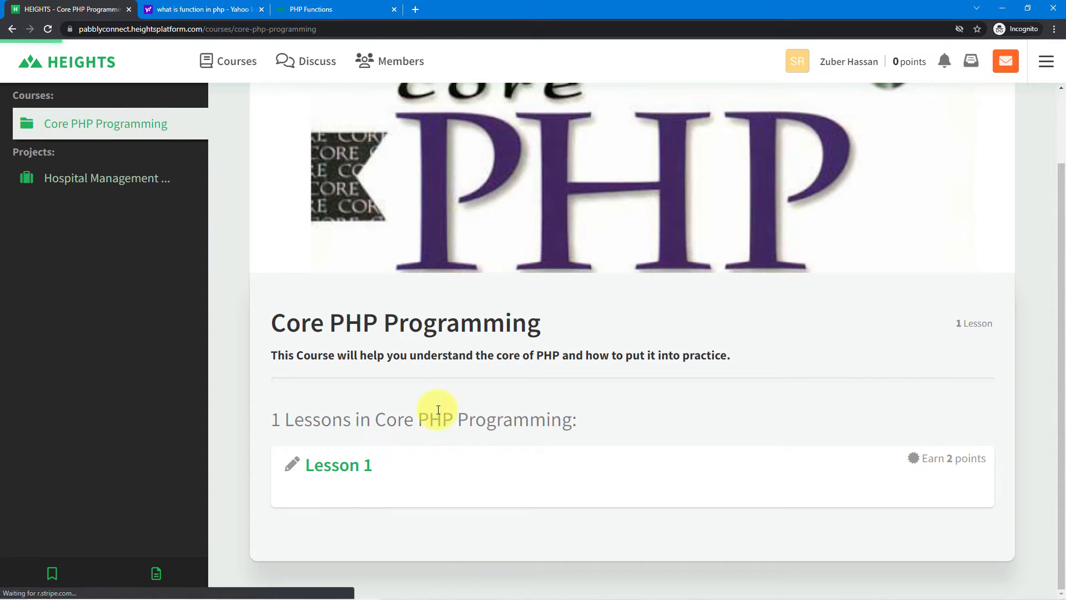
{"action": "scroll", "coordinate": [521, 346], "scroll_direction": "down", "scroll_amount": 1}
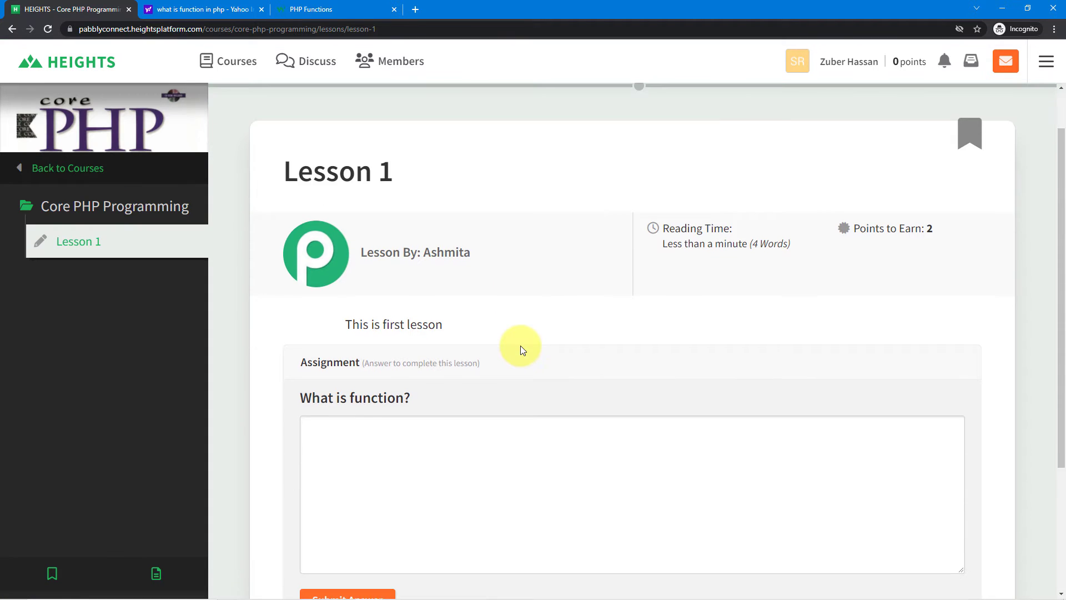
{"action": "scroll", "coordinate": [521, 345], "scroll_direction": "down", "scroll_amount": 2}
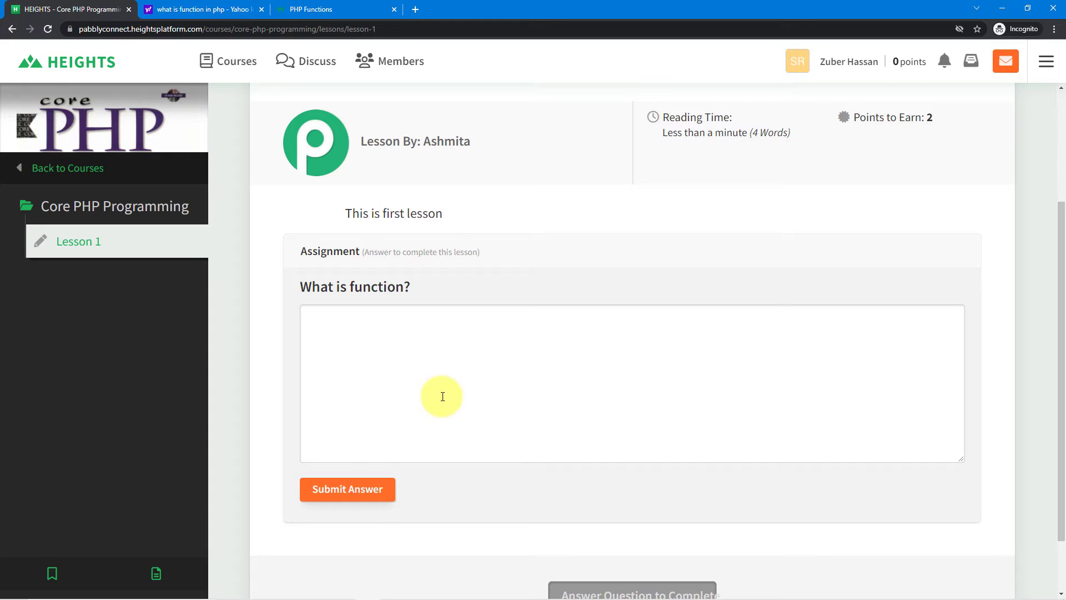
{"action": "scroll", "coordinate": [441, 397], "scroll_direction": "down", "scroll_amount": 1}
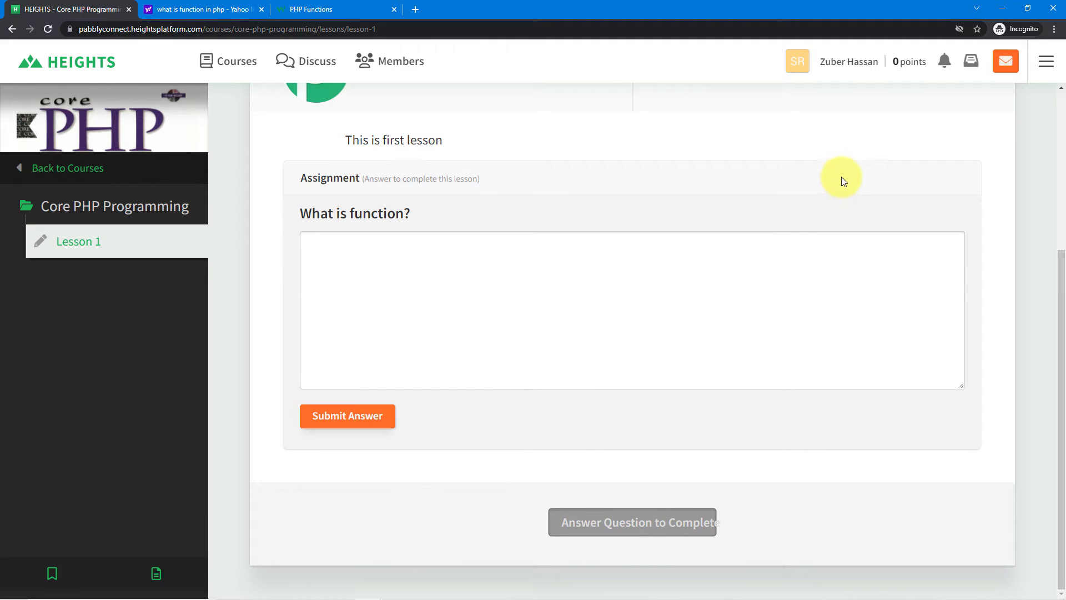
- Paste the copied definition of a PHP function as the answer to "What is function?" and submit it
{"action": "left_click", "coordinate": [608, 280]}
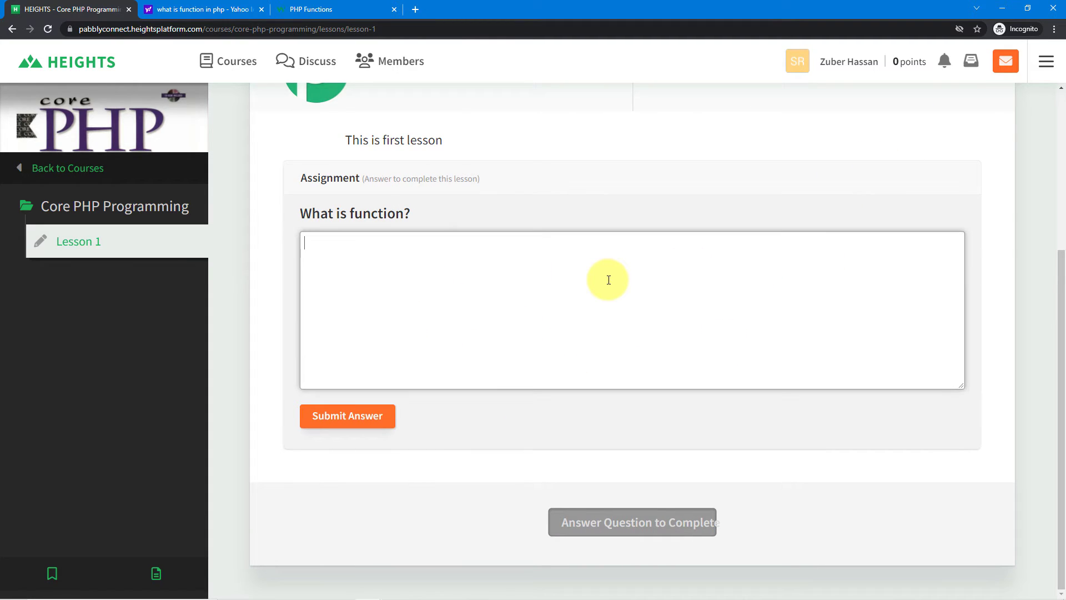
{"action": "key", "text": "ctrl+v"}
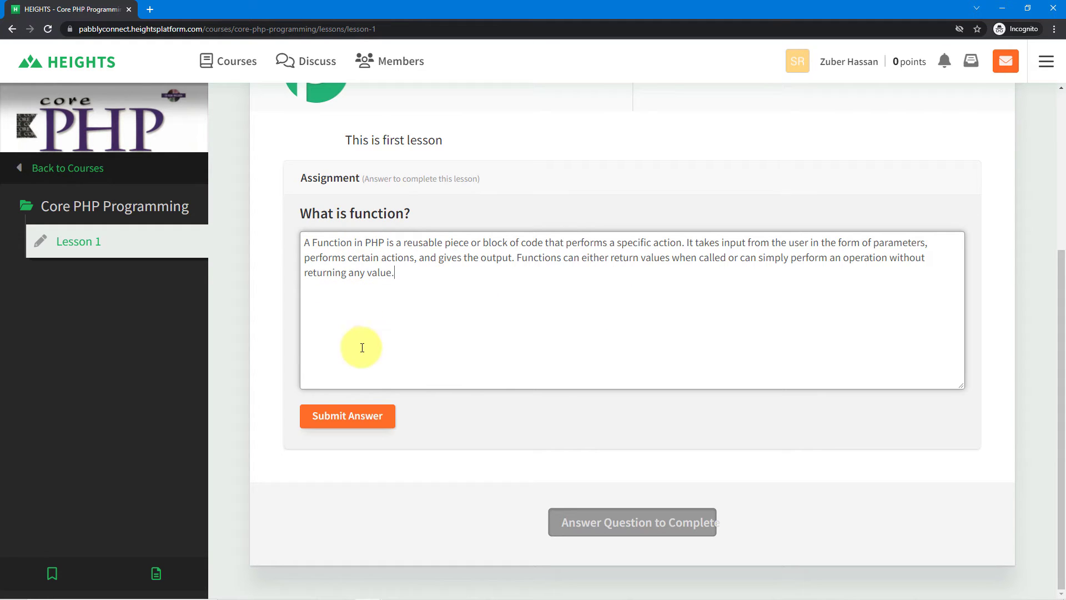
{"action": "left_click", "coordinate": [345, 421]}
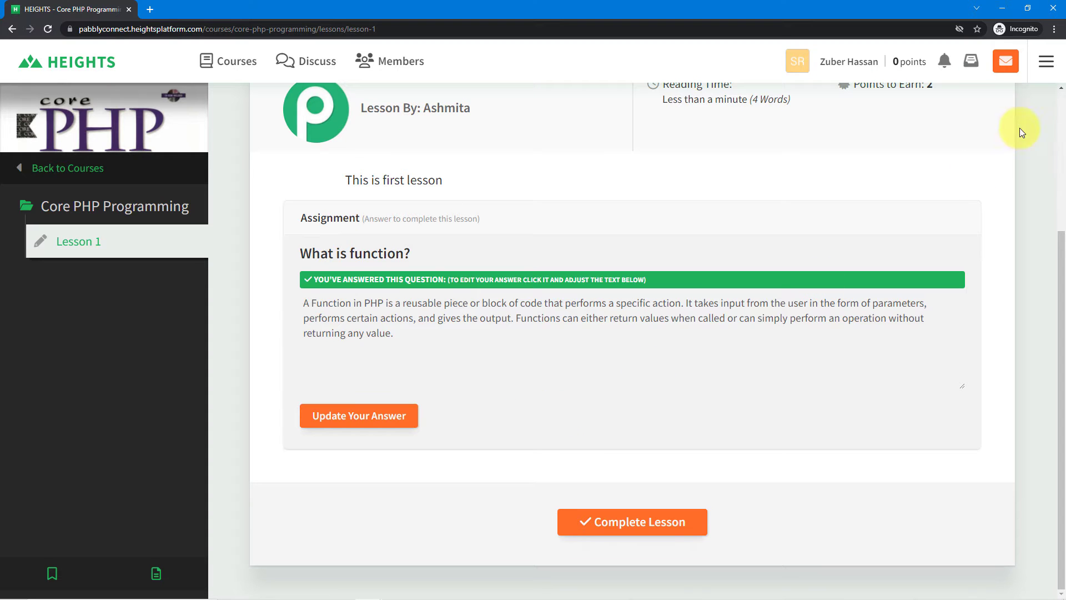
- Return to the Pabbly Connect workflow and examine the response captured by the trigger
{"action": "left_click", "coordinate": [1002, 14]}
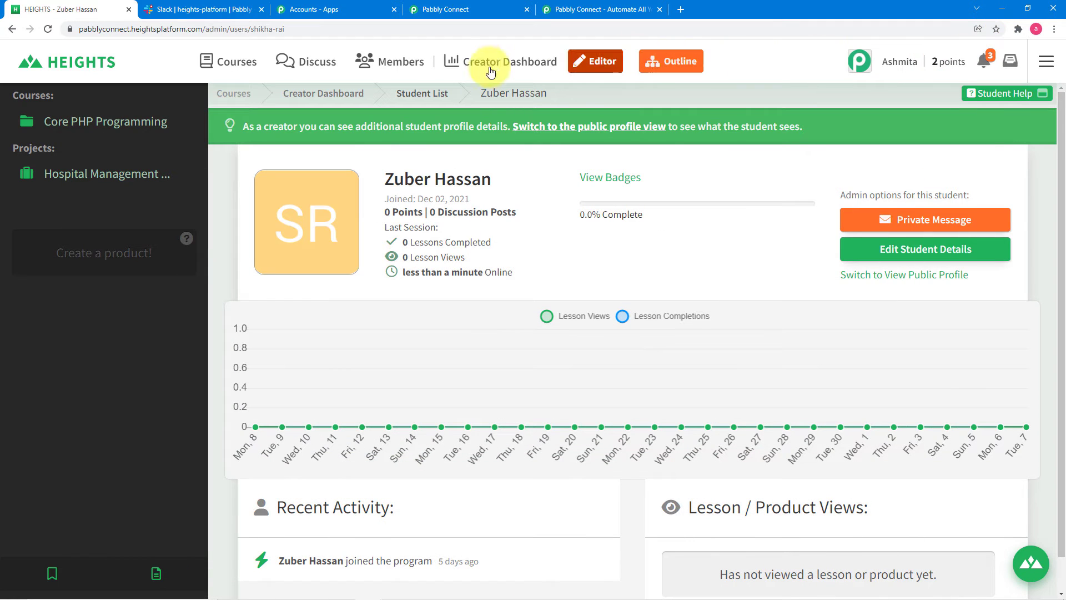
{"action": "left_click", "coordinate": [458, 10]}
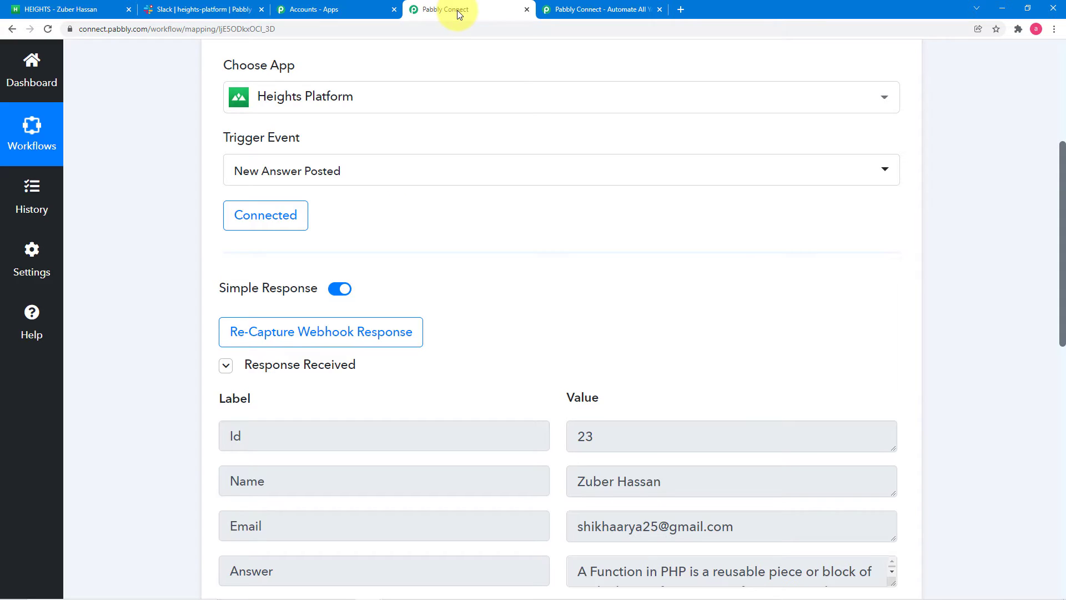
{"action": "scroll", "coordinate": [506, 198], "scroll_direction": "down", "scroll_amount": 2}
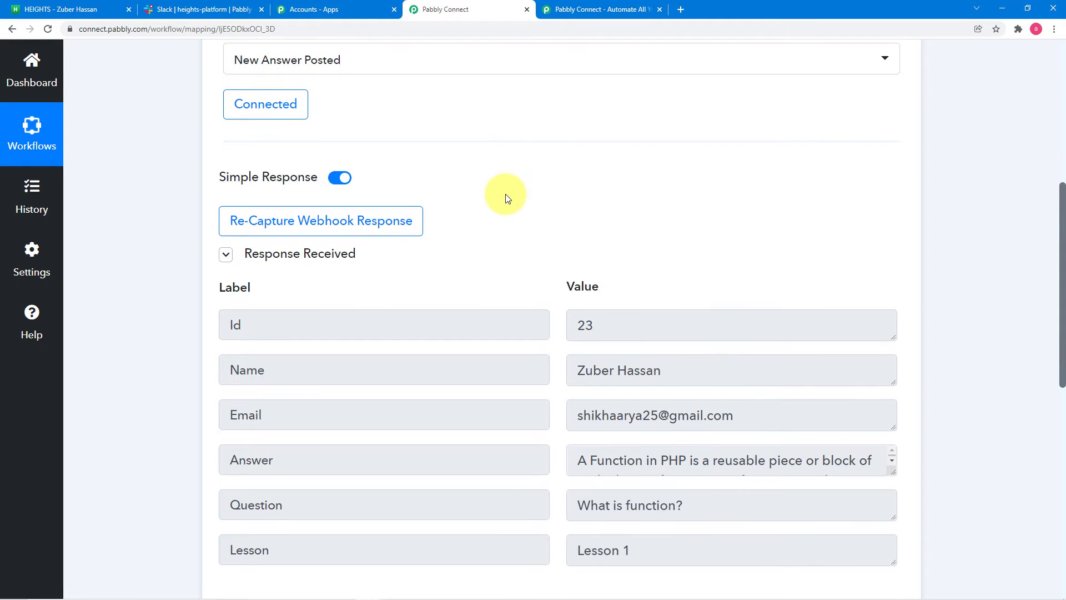
{"action": "scroll", "coordinate": [508, 206], "scroll_direction": "down", "scroll_amount": 2}
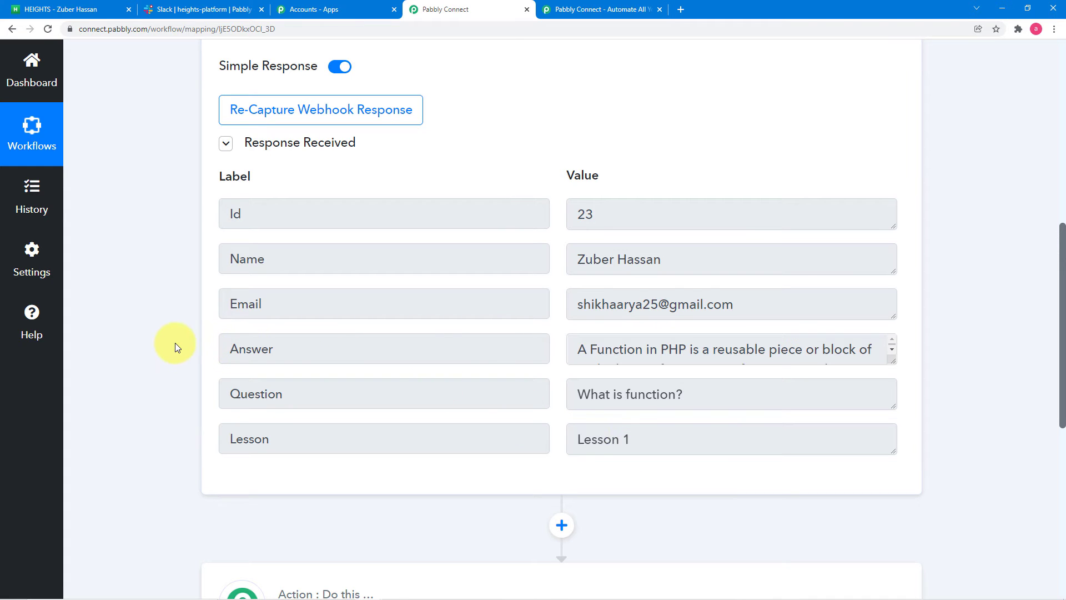
- Set the workflow's second step to use the Slack app, not Slack (Legacy), as its action
{"action": "scroll", "coordinate": [174, 342], "scroll_direction": "down", "scroll_amount": 3}
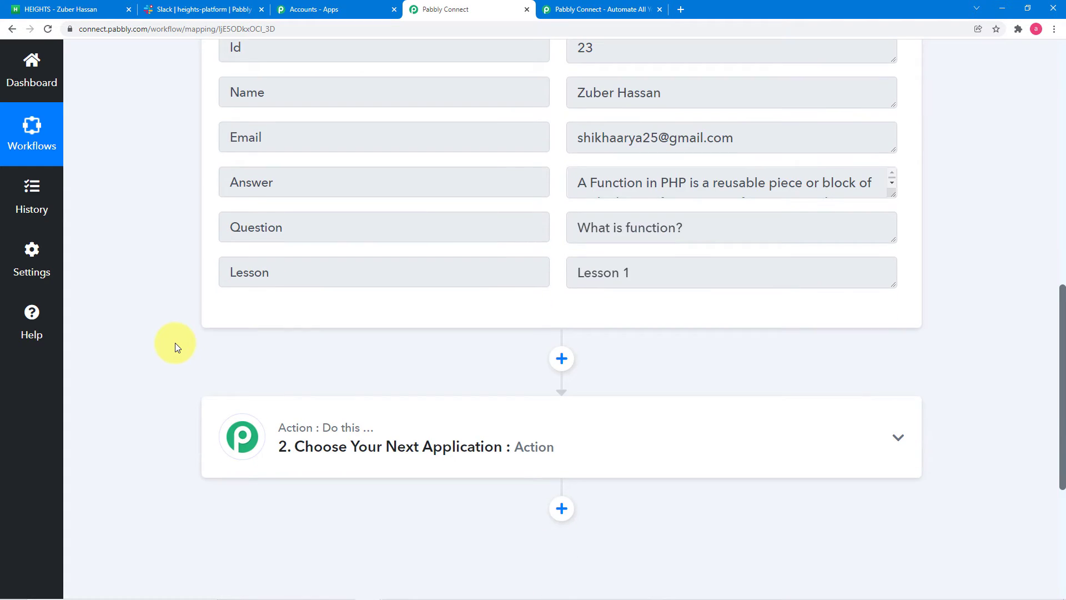
{"action": "scroll", "coordinate": [175, 344], "scroll_direction": "down", "scroll_amount": 2}
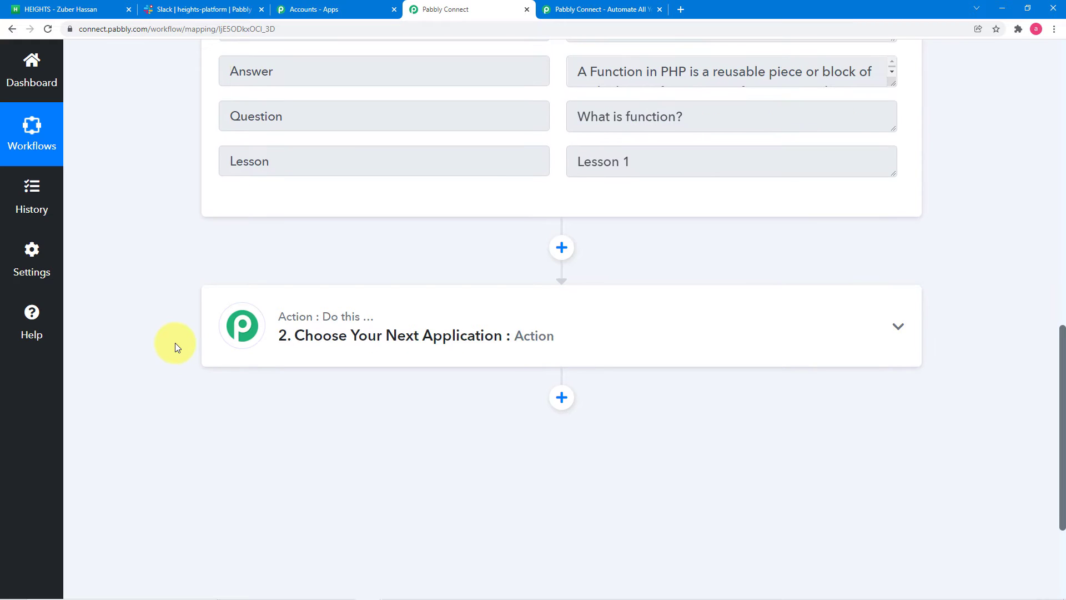
{"action": "left_click", "coordinate": [364, 352]}
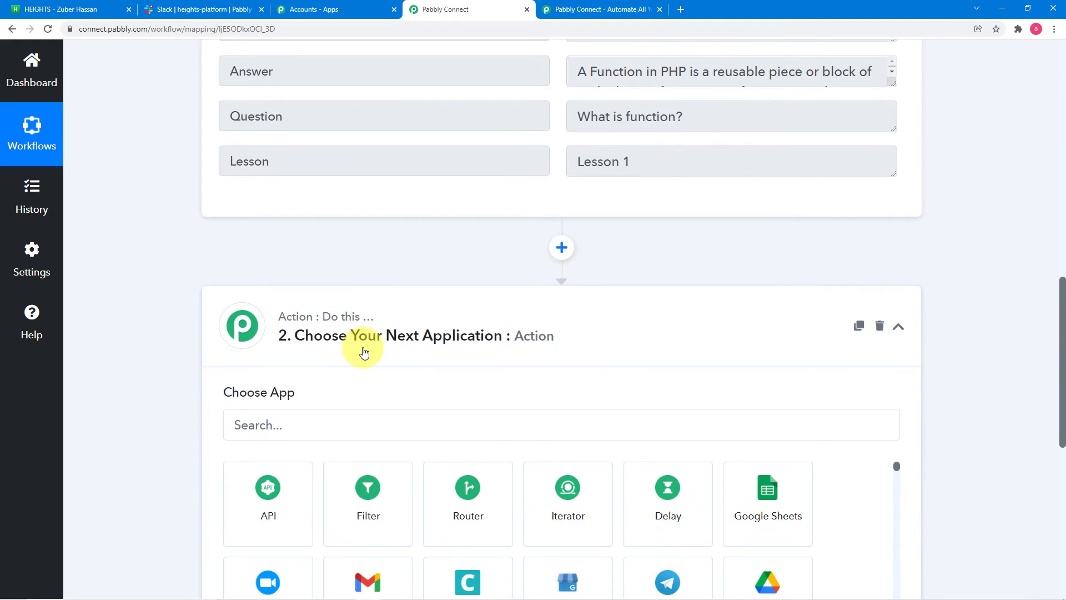
{"action": "left_click", "coordinate": [357, 319]}
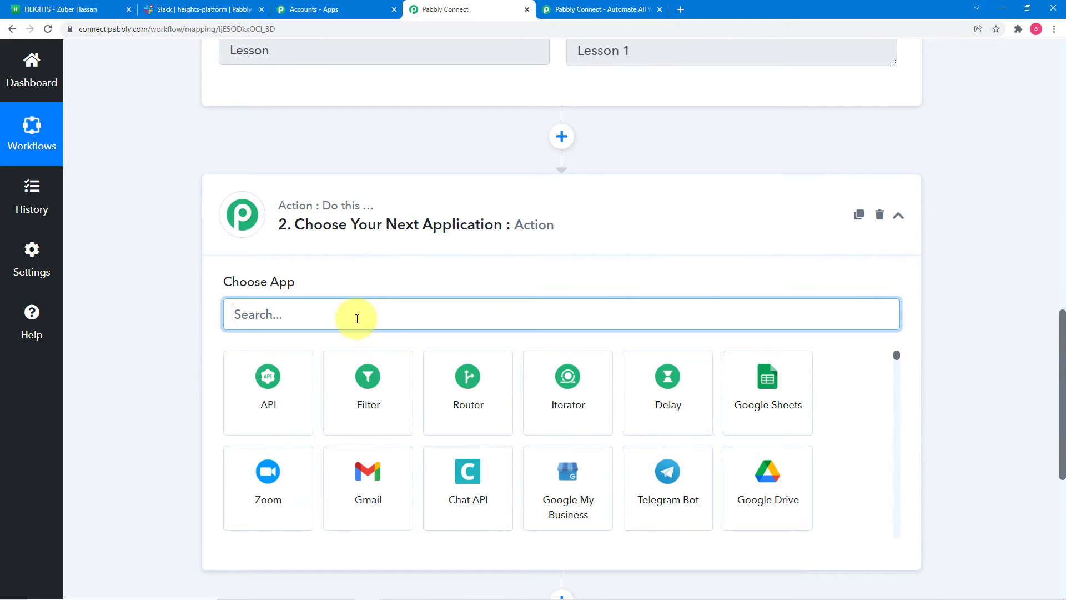
{"action": "type", "text": "sl"}
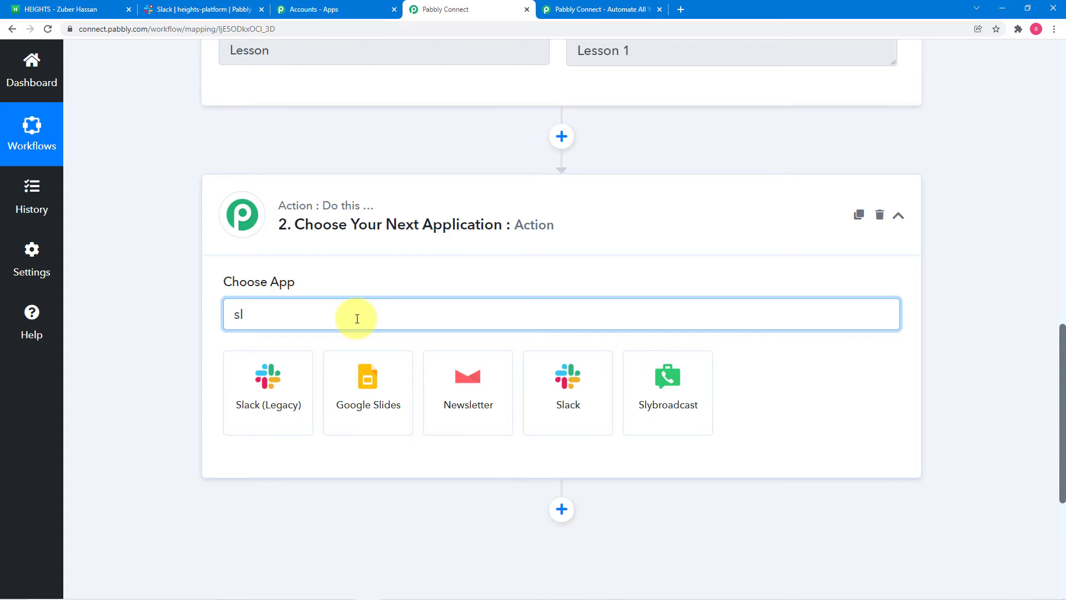
{"action": "type", "text": "ck"}
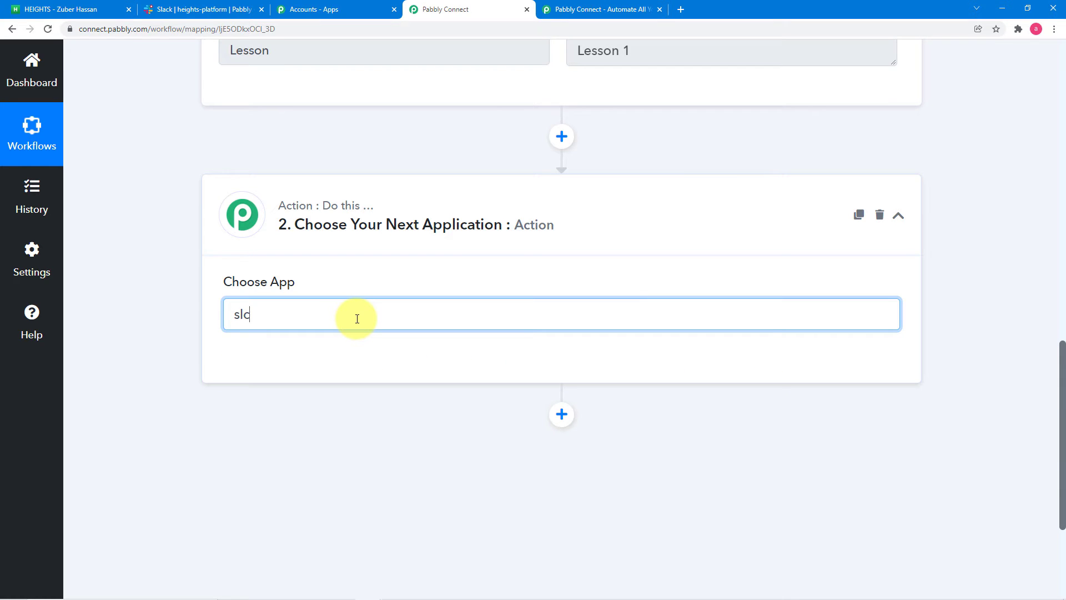
{"action": "key", "text": "BackSpace"}
{"action": "type", "text": "a"}
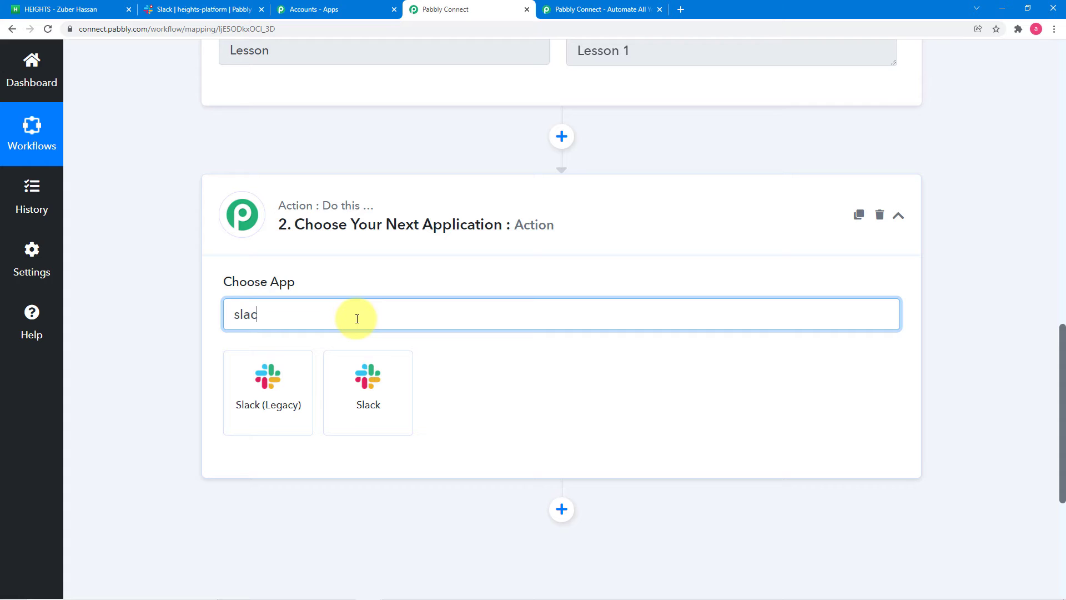
{"action": "left_click", "coordinate": [362, 416]}
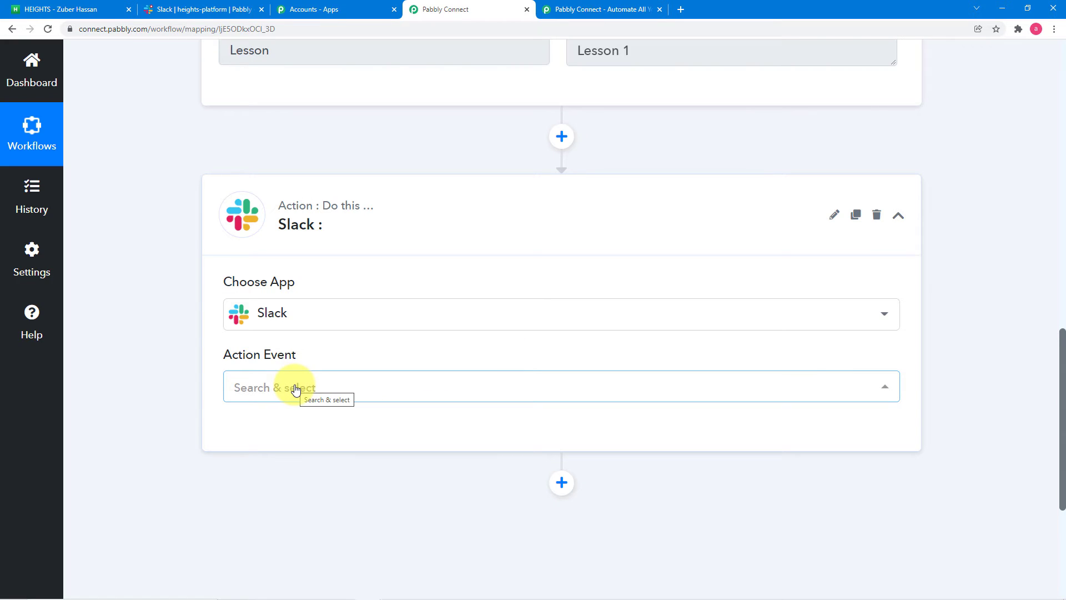
- Set the Slack step's action event to Send Channel Message (without Image)
{"action": "left_click", "coordinate": [296, 389]}
{"action": "scroll", "coordinate": [350, 280], "scroll_direction": "down", "scroll_amount": 2}
{"action": "scroll", "coordinate": [352, 280], "scroll_direction": "down", "scroll_amount": 3}
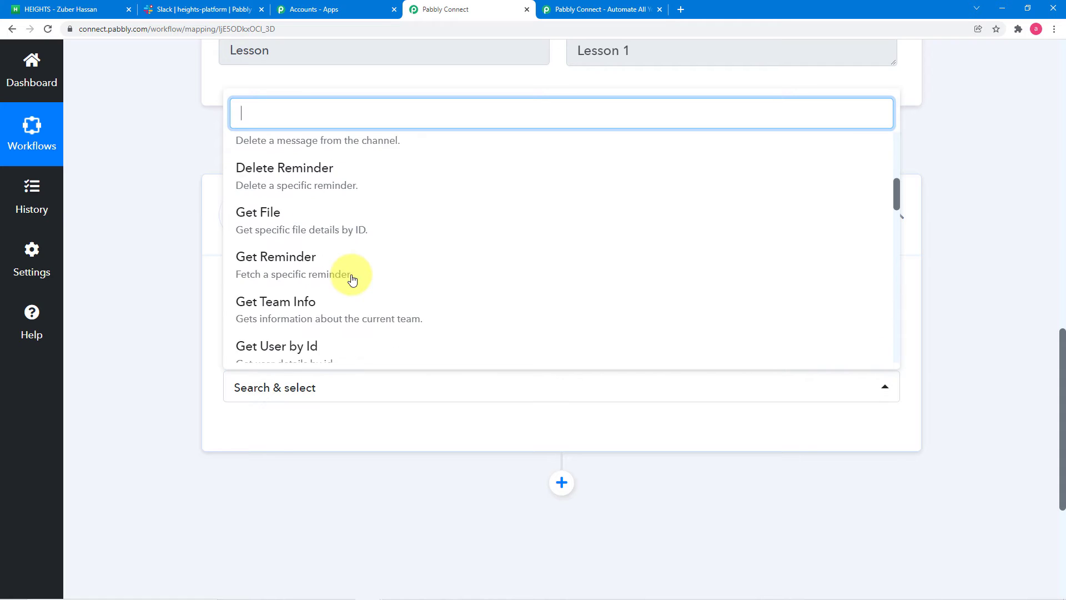
{"action": "type", "text": "sen"}
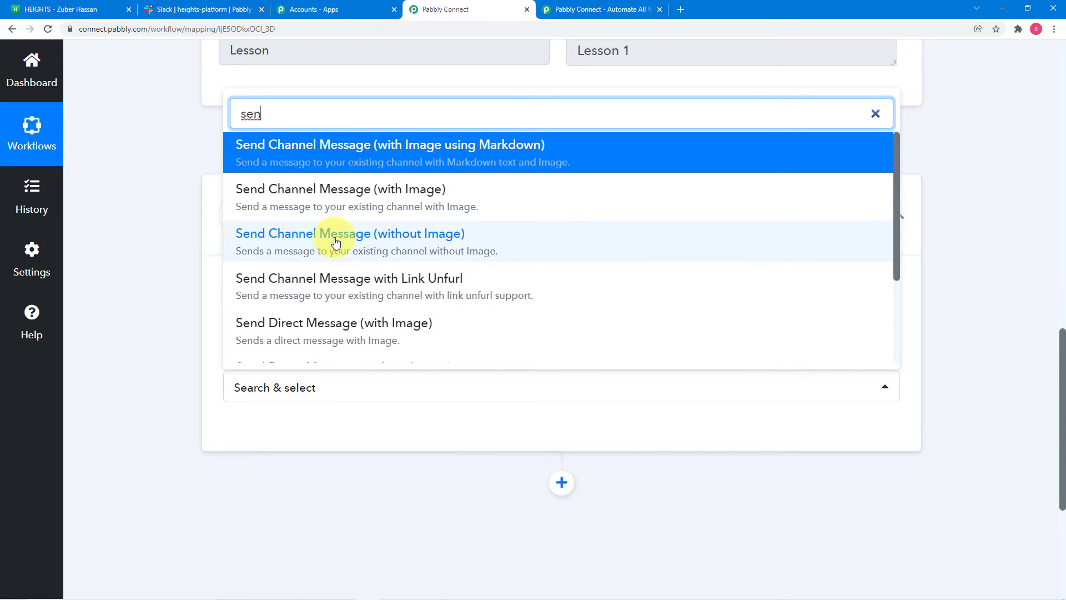
{"action": "left_click", "coordinate": [315, 245]}
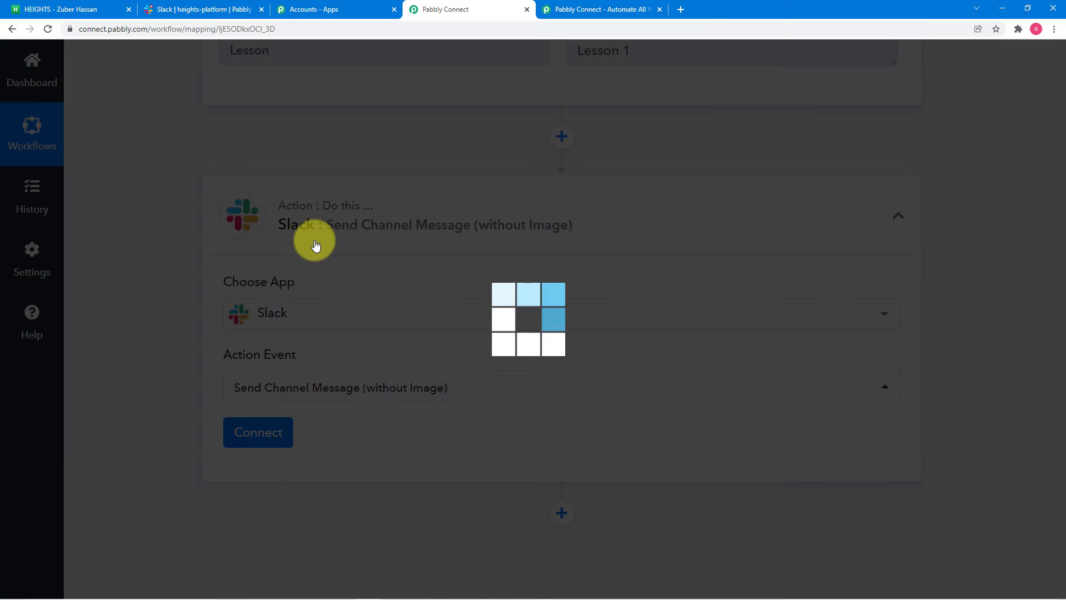
- Start adding a new Slack connection for the action step, up to its token type authentication
{"action": "left_click", "coordinate": [268, 421]}
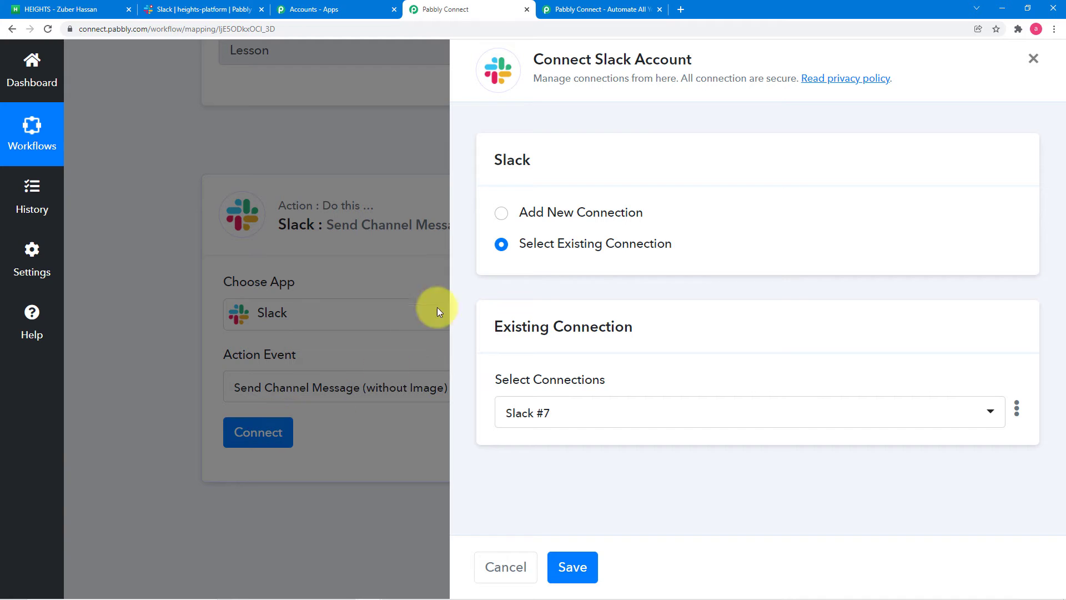
{"action": "left_click", "coordinate": [502, 214]}
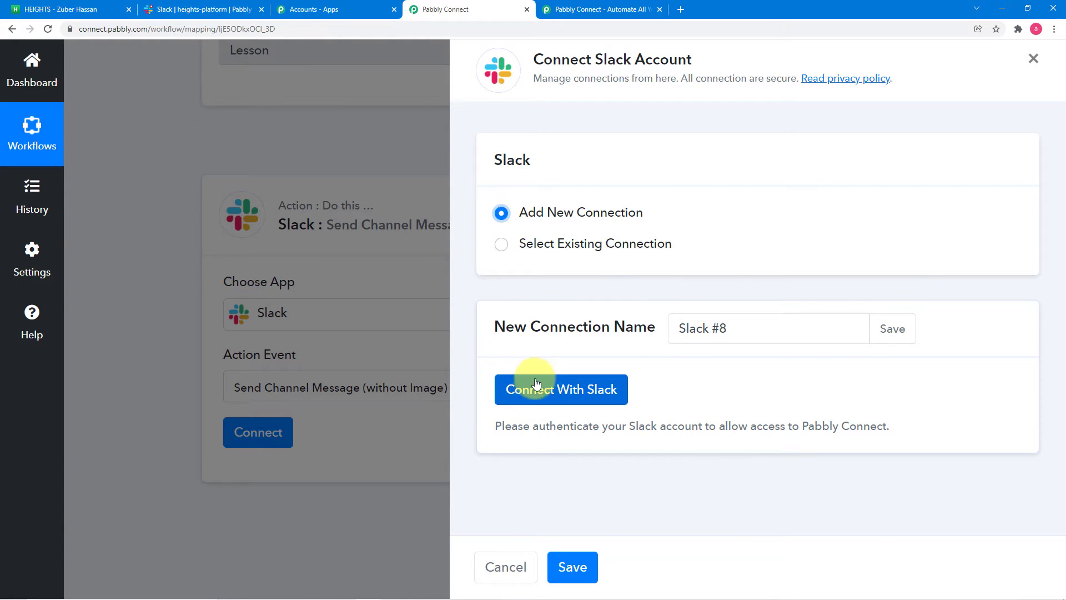
{"action": "left_click", "coordinate": [549, 392]}
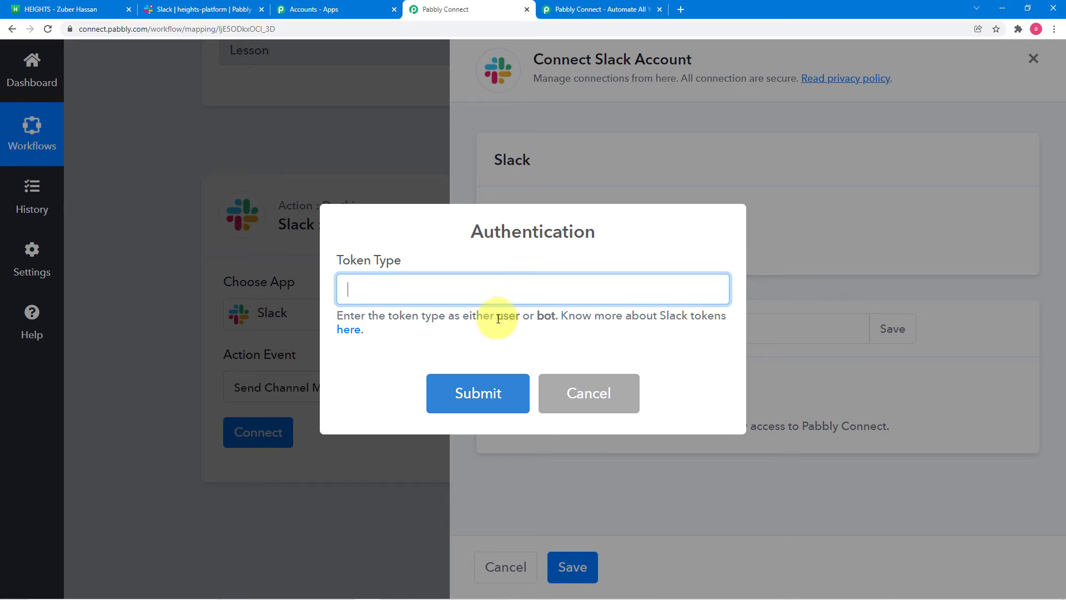
- Open the linked Pabbly forum help on Slack tokens and examine the permissions of the user and bot token types
{"action": "left_click", "coordinate": [356, 332]}
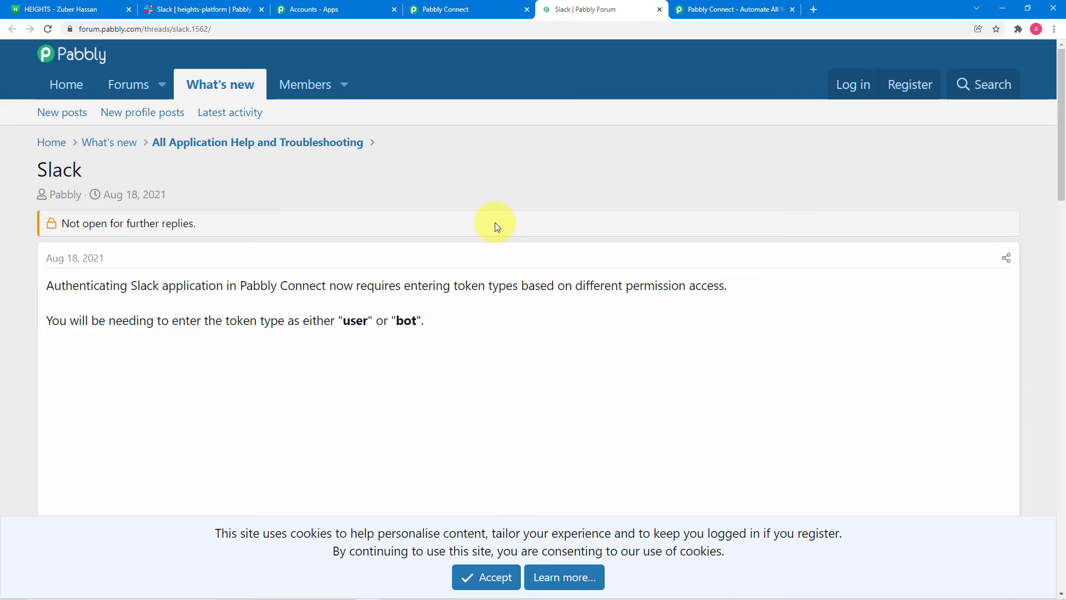
{"action": "scroll", "coordinate": [380, 265], "scroll_direction": "up", "scroll_amount": 2, "text": "ctrl"}
{"action": "scroll", "coordinate": [379, 261], "scroll_direction": "down", "scroll_amount": 8}
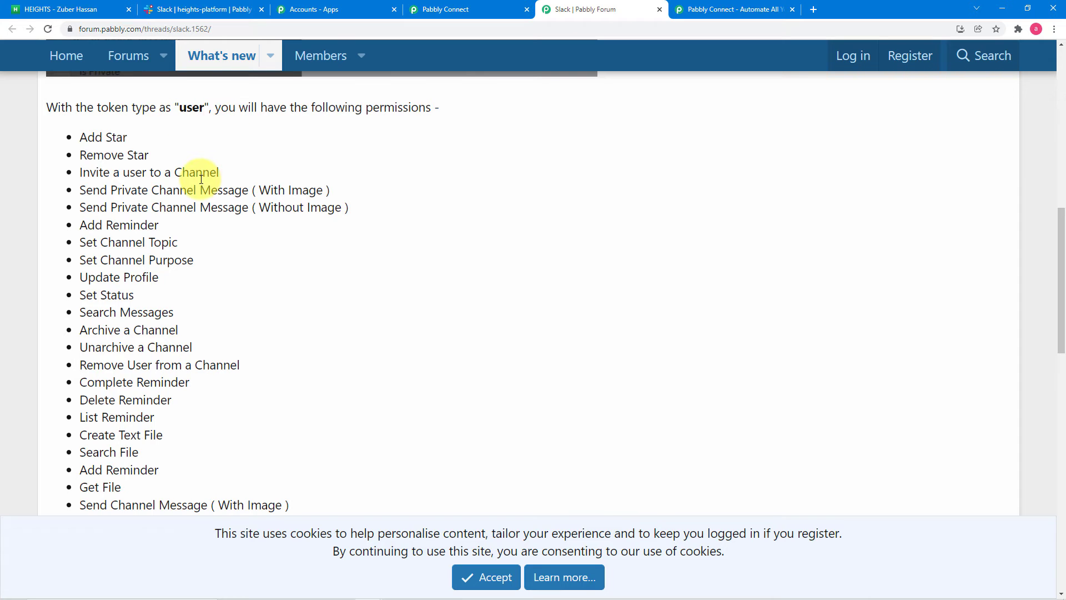
{"action": "scroll", "coordinate": [183, 349], "scroll_direction": "down", "scroll_amount": 2}
{"action": "scroll", "coordinate": [184, 349], "scroll_direction": "down", "scroll_amount": 6}
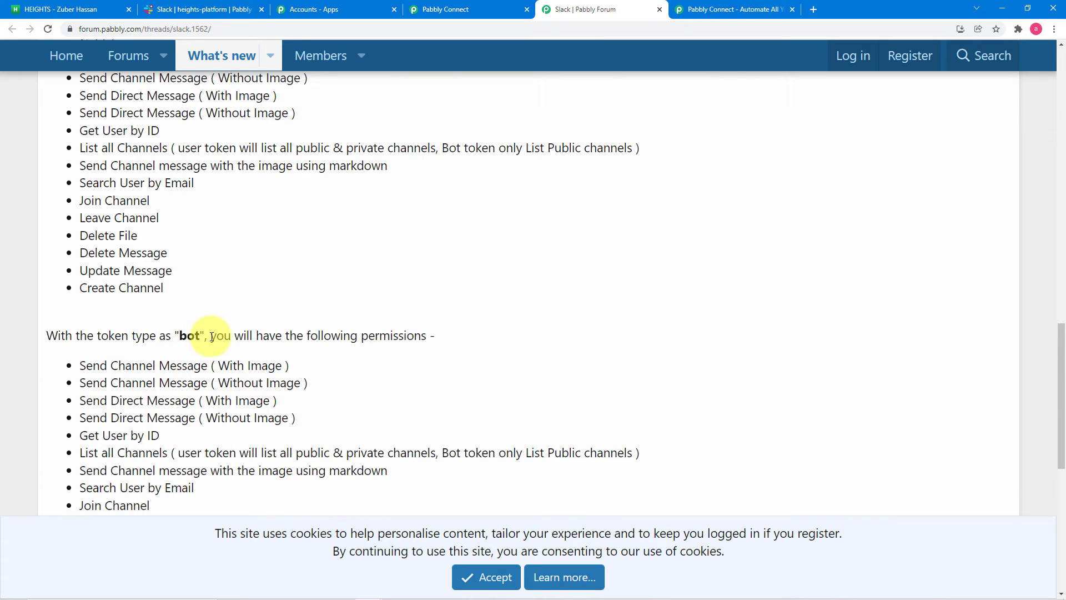
{"action": "scroll", "coordinate": [210, 333], "scroll_direction": "down", "scroll_amount": 3}
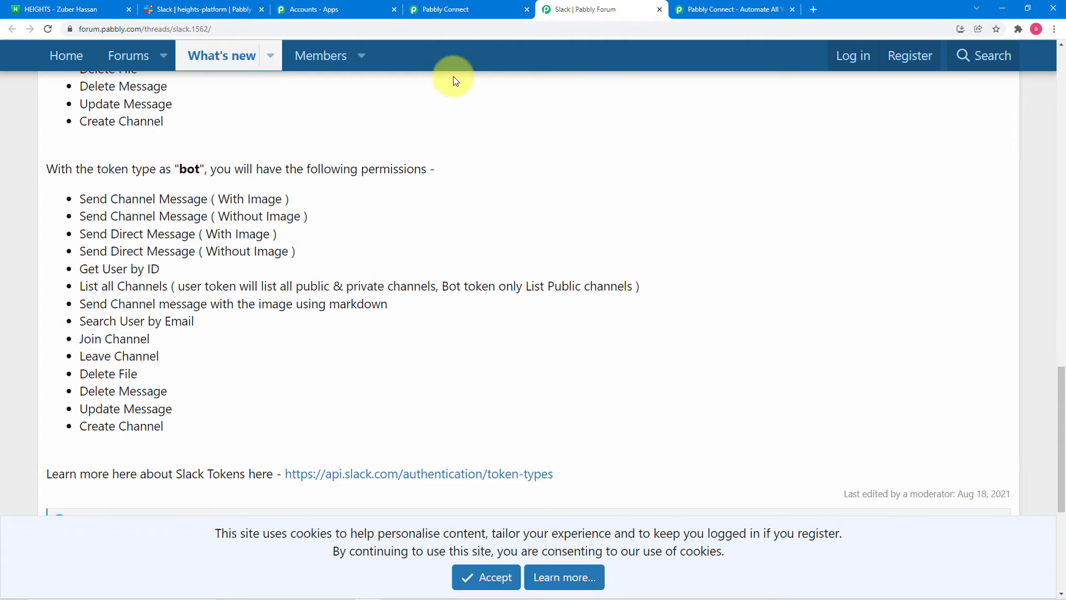
- Return to the workflow's Slack authentication and submit "user" as the token type
{"action": "left_click", "coordinate": [462, 9]}
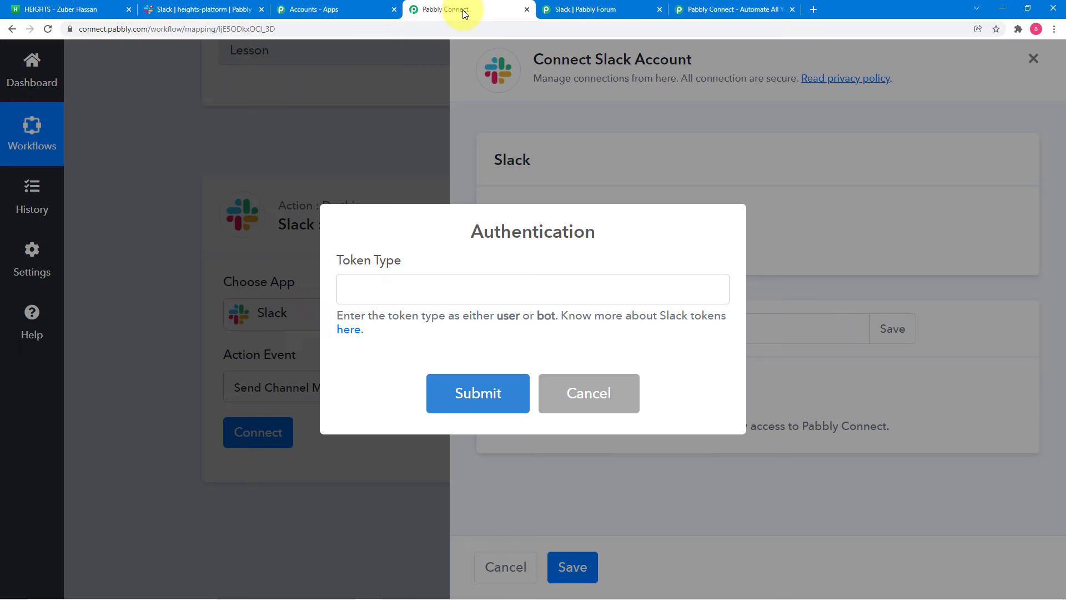
{"action": "left_click", "coordinate": [446, 281]}
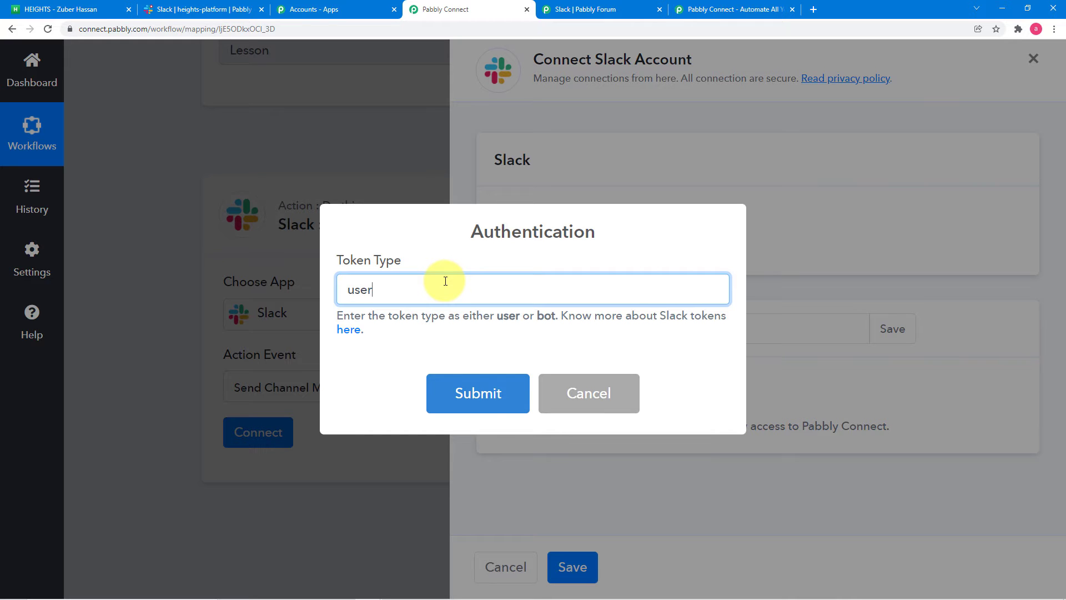
{"action": "left_click", "coordinate": [476, 405]}
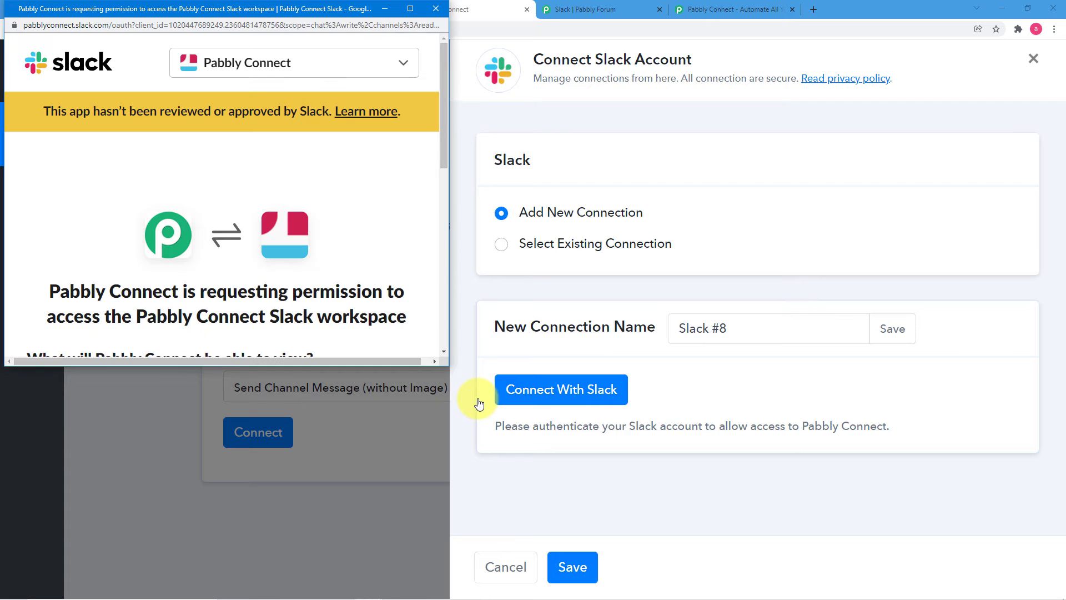
- Review the requested permissions and allow Pabbly Connect to access the Pabbly Connect Slack workspace
{"action": "scroll", "coordinate": [368, 261], "scroll_direction": "down", "scroll_amount": 3}
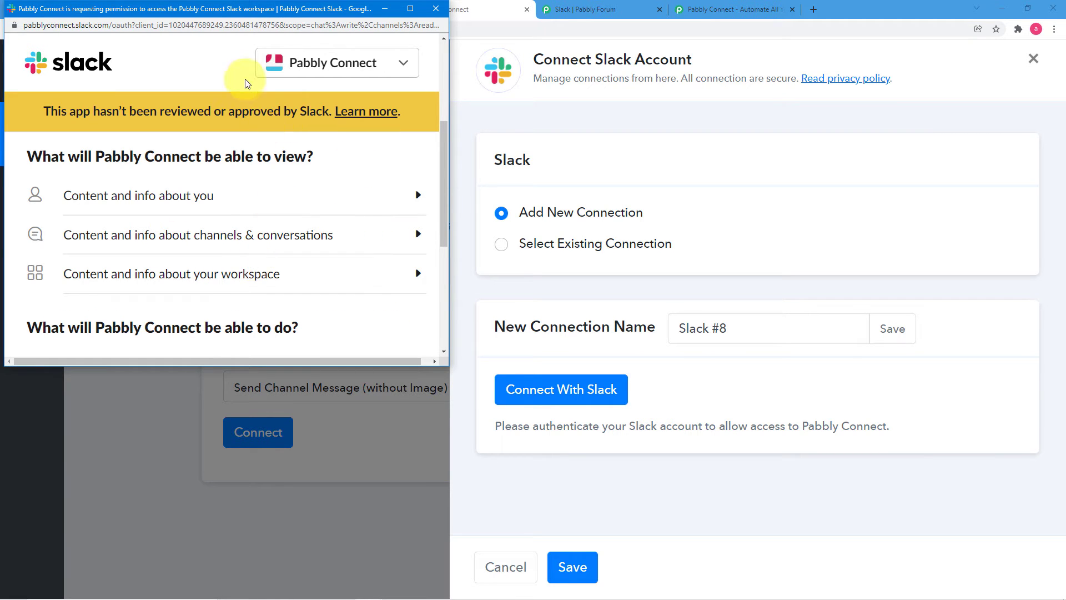
{"action": "left_click_drag", "start_coordinate": [227, 10], "coordinate": [371, 99]}
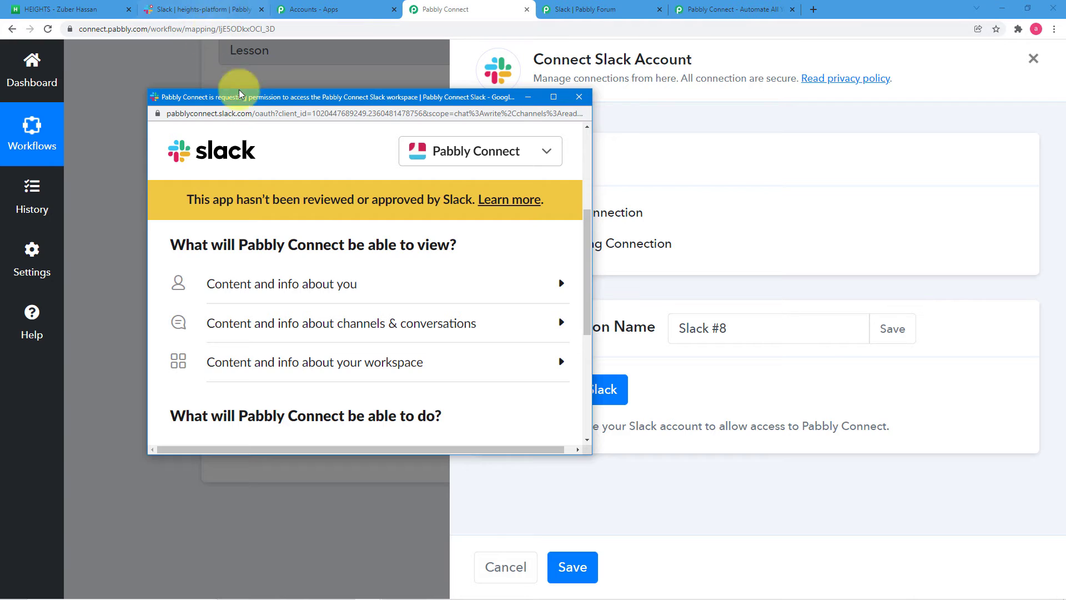
{"action": "scroll", "coordinate": [281, 256], "scroll_direction": "down", "scroll_amount": 3}
{"action": "scroll", "coordinate": [352, 269], "scroll_direction": "down", "scroll_amount": 2}
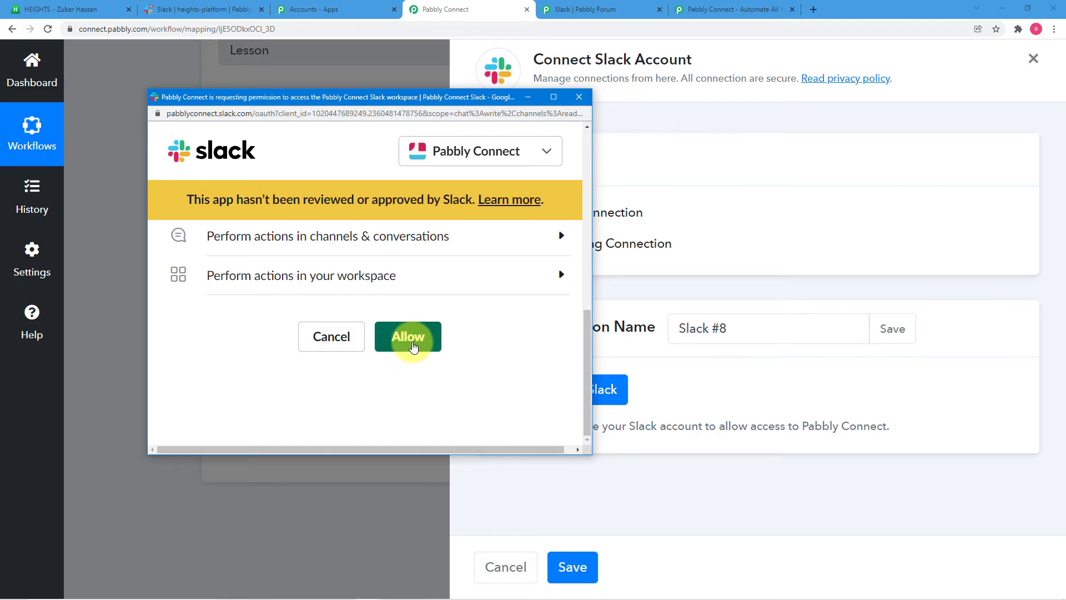
{"action": "left_click", "coordinate": [410, 339]}
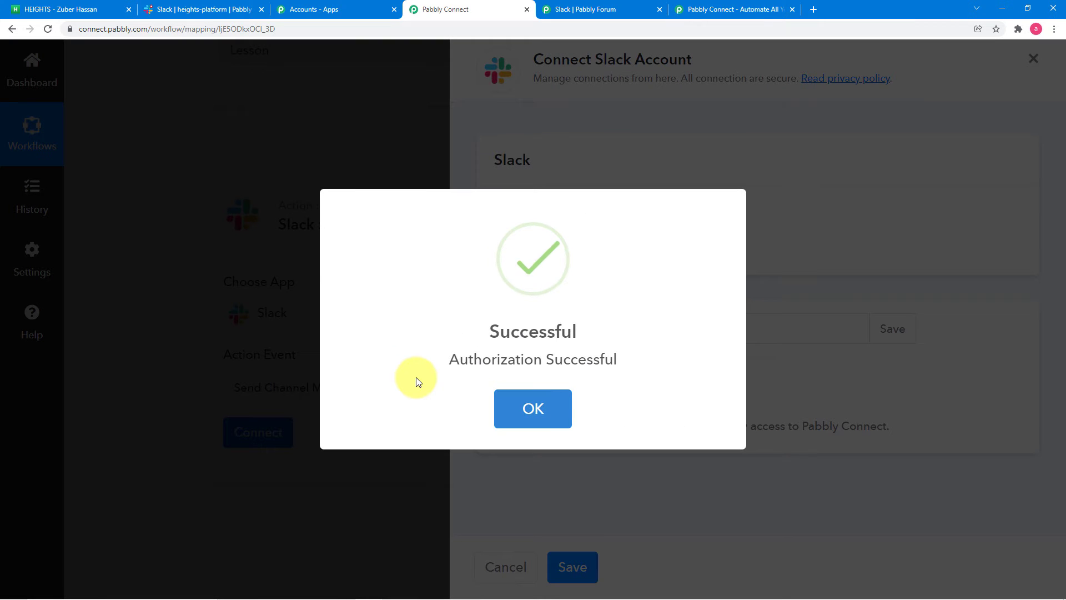
- Review the Slack action's message fields, check the heights-platform channel in Slack, and return to the workflow
{"action": "scroll", "coordinate": [178, 345], "scroll_direction": "down", "scroll_amount": 3}
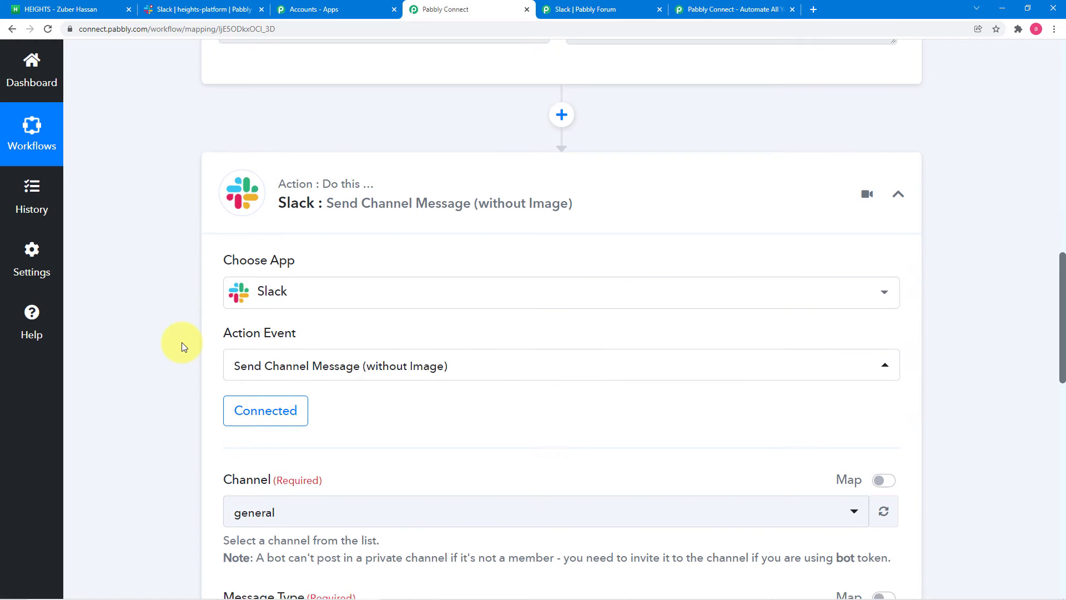
{"action": "scroll", "coordinate": [308, 302], "scroll_direction": "down", "scroll_amount": 2}
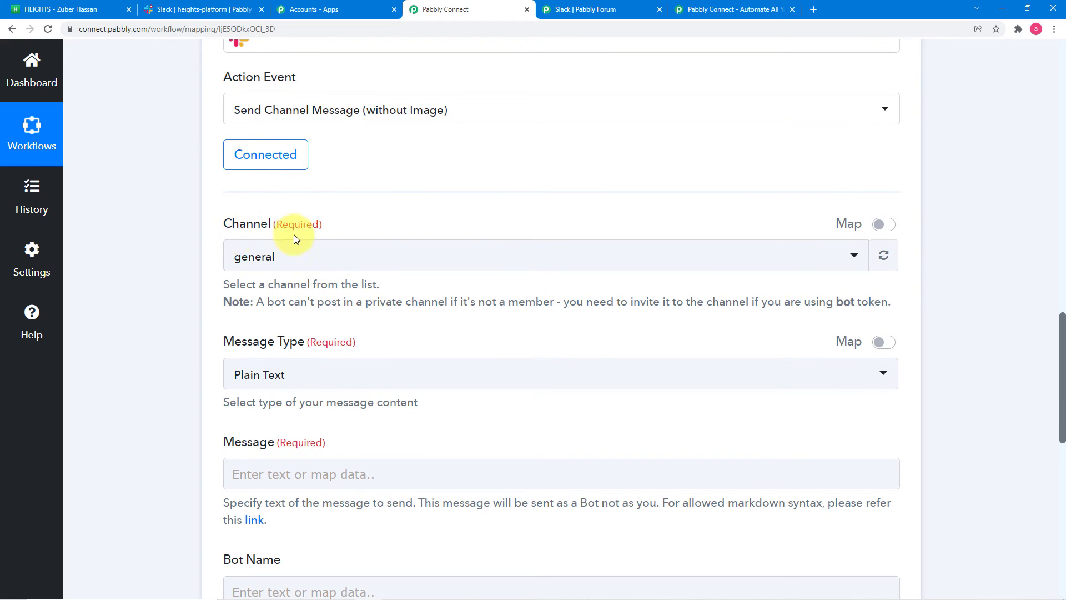
{"action": "left_click", "coordinate": [190, 9]}
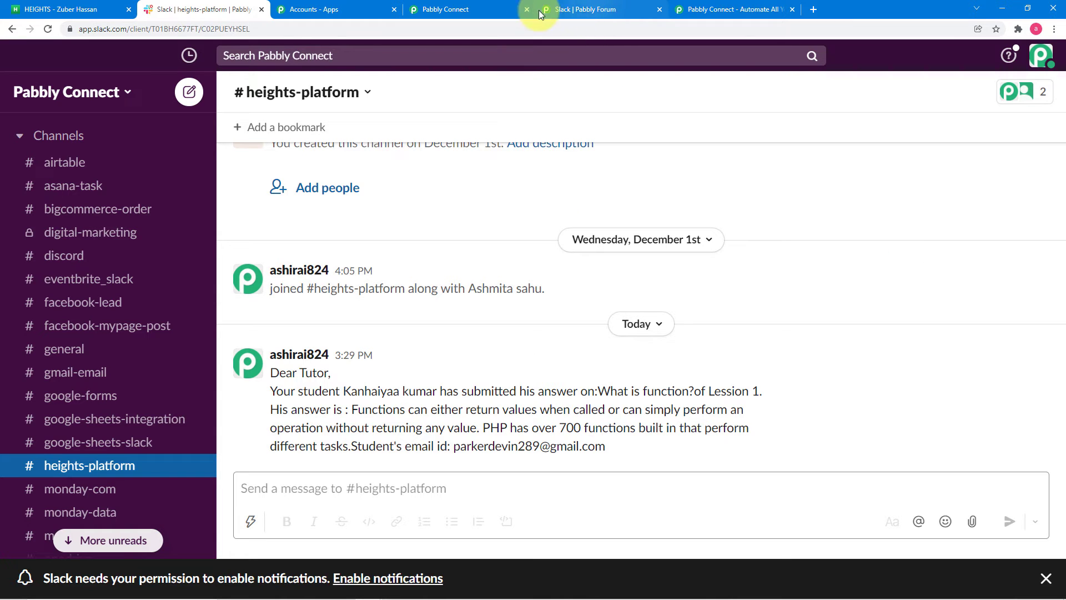
{"action": "left_click", "coordinate": [442, 10]}
- Set the Slack message's destination channel to heights-platform
{"action": "scroll", "coordinate": [452, 212], "scroll_direction": "down", "scroll_amount": 3}
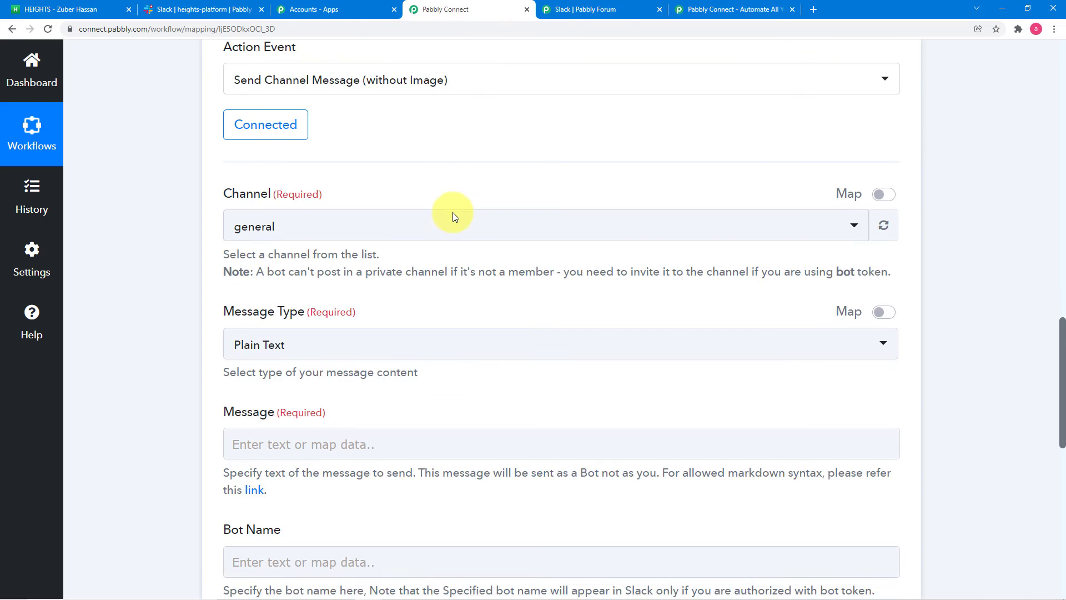
{"action": "left_click", "coordinate": [394, 100]}
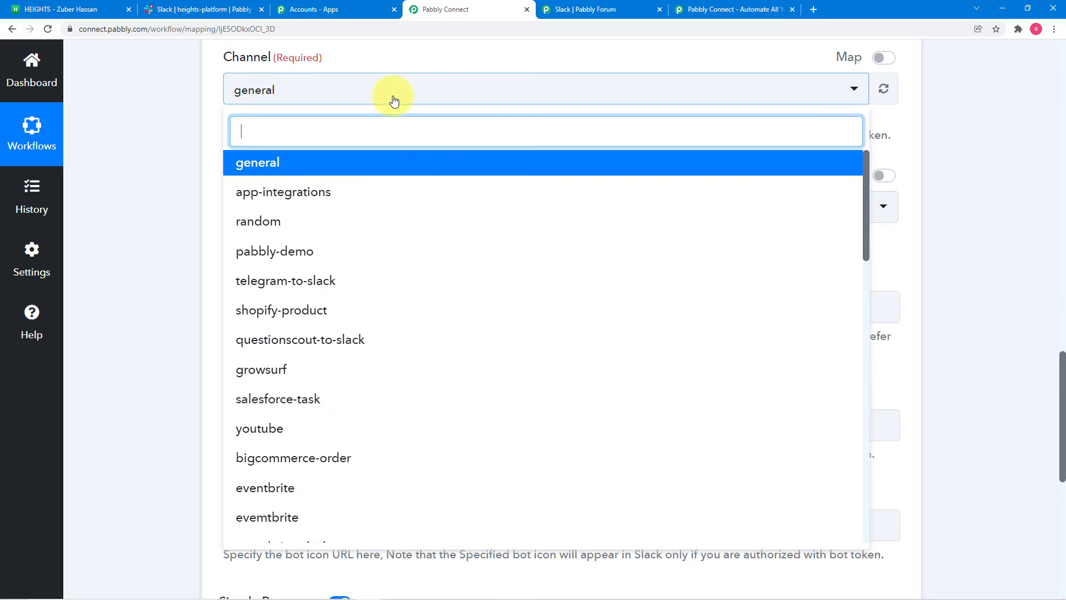
{"action": "scroll", "coordinate": [412, 282], "scroll_direction": "down", "scroll_amount": 2}
{"action": "scroll", "coordinate": [413, 283], "scroll_direction": "down", "scroll_amount": 4}
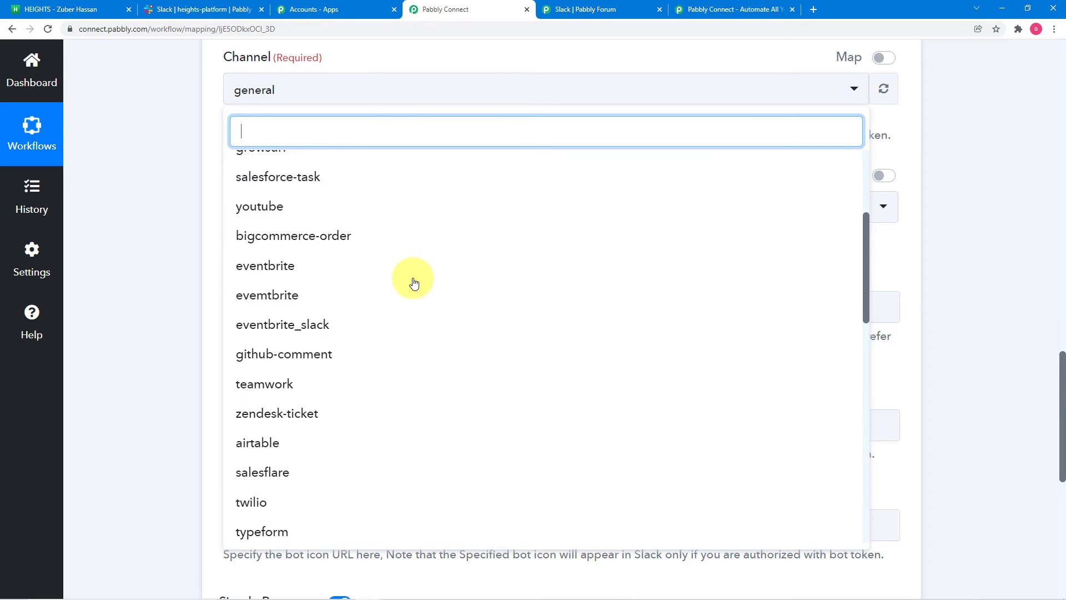
{"action": "type", "text": "h"}
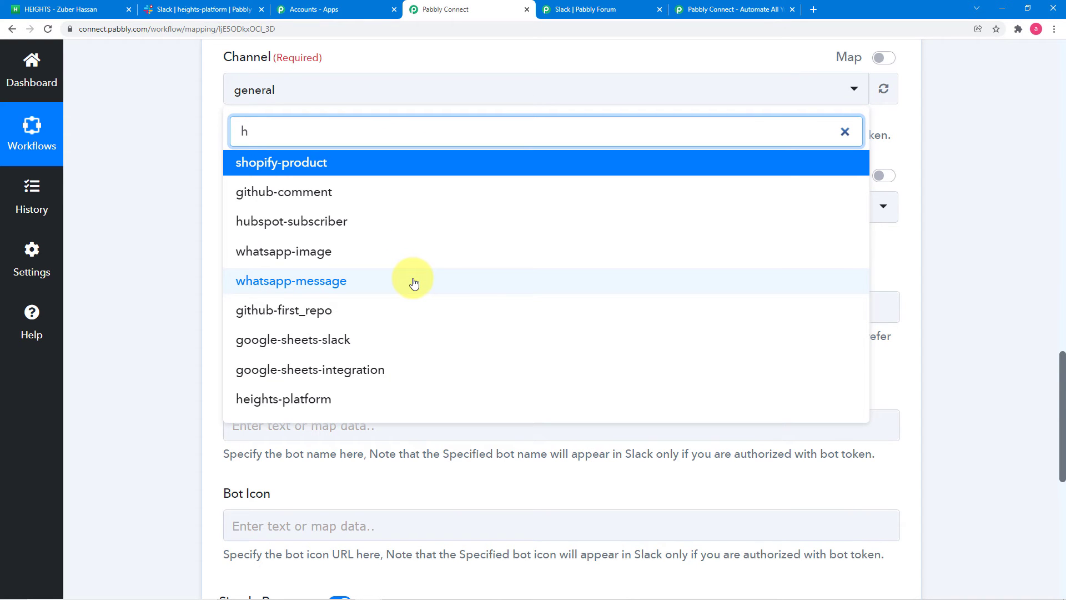
{"action": "left_click", "coordinate": [327, 408]}
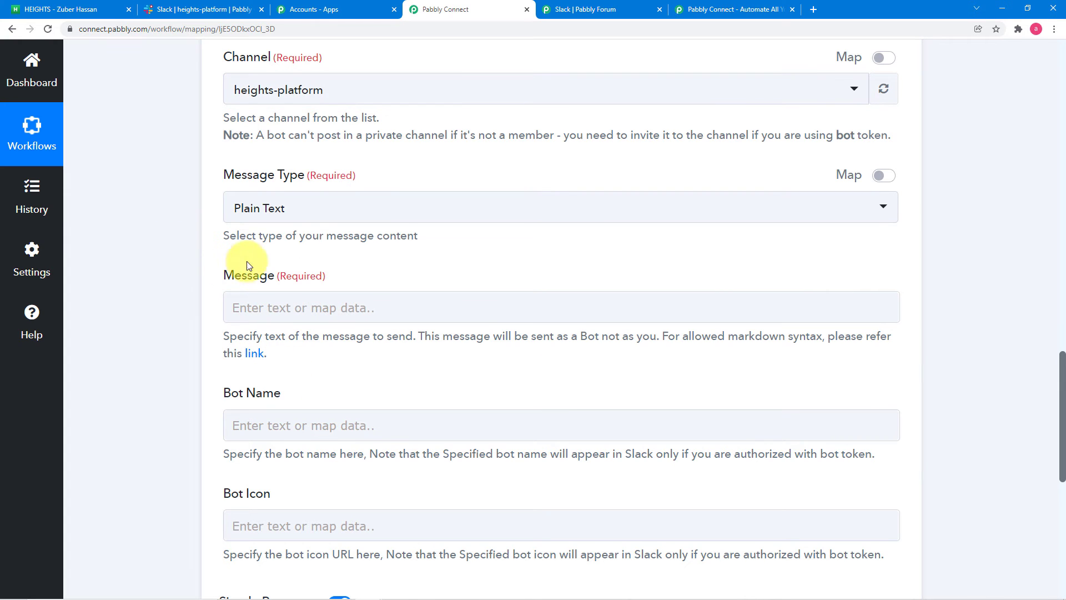
{"action": "left_click", "coordinate": [323, 218]}
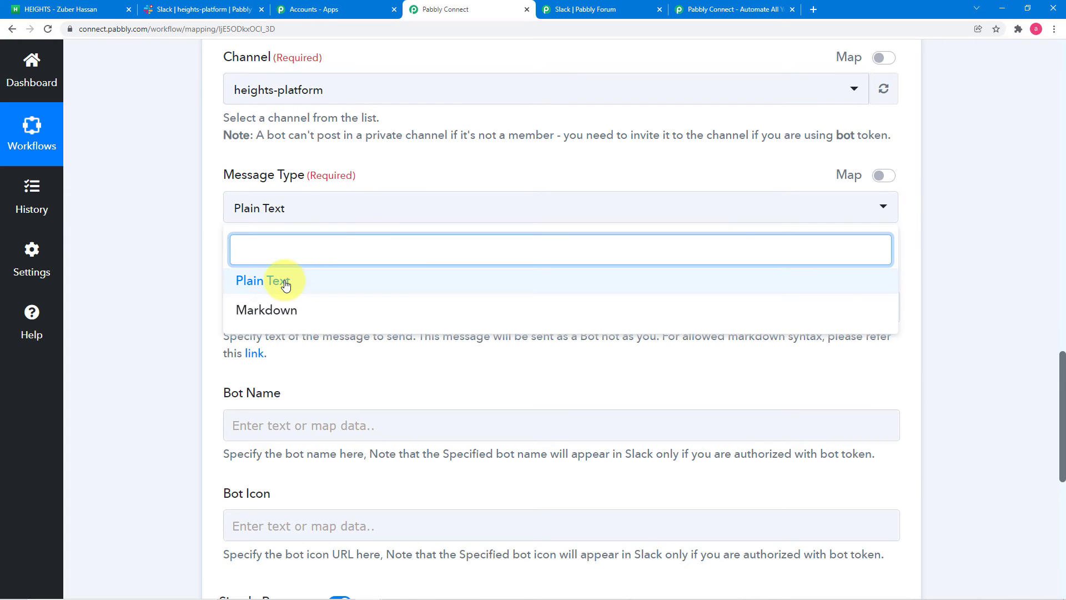
{"action": "left_click", "coordinate": [251, 280]}
{"action": "scroll", "coordinate": [227, 245], "scroll_direction": "down", "scroll_amount": 2}
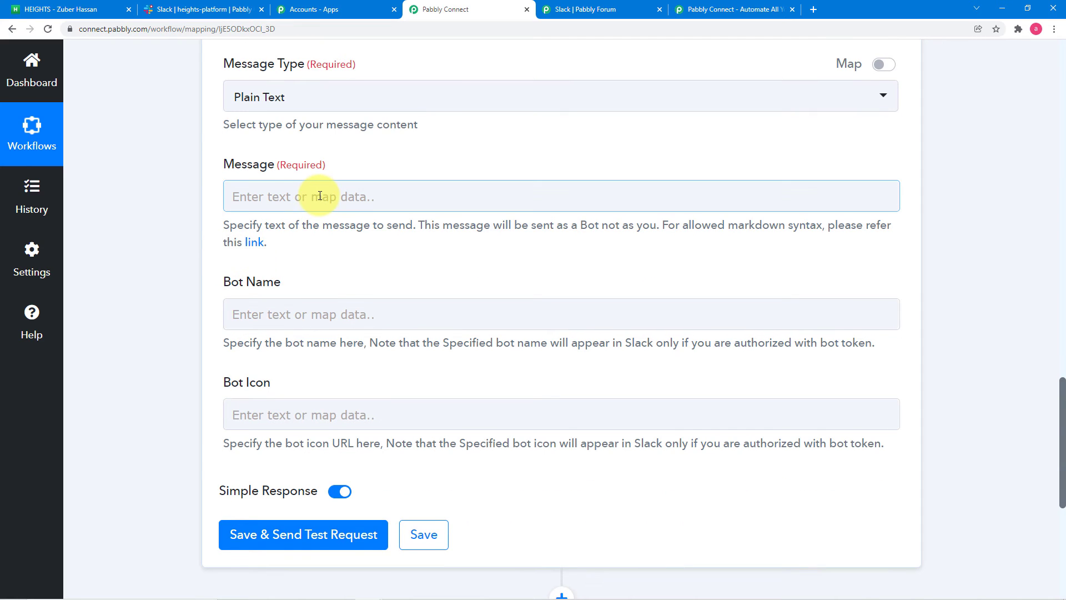
{"action": "left_click", "coordinate": [319, 195]}
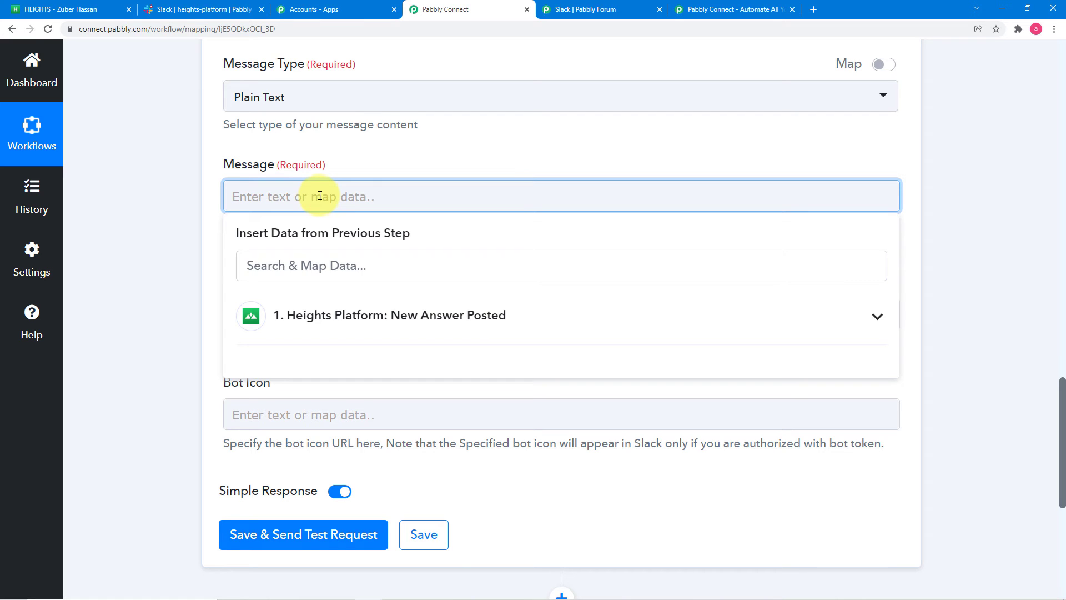
{"action": "type", "text": "Dear Tutor, Your Student: has submitted the answer of question: of lession 1. The answer is:Student's email id:"}
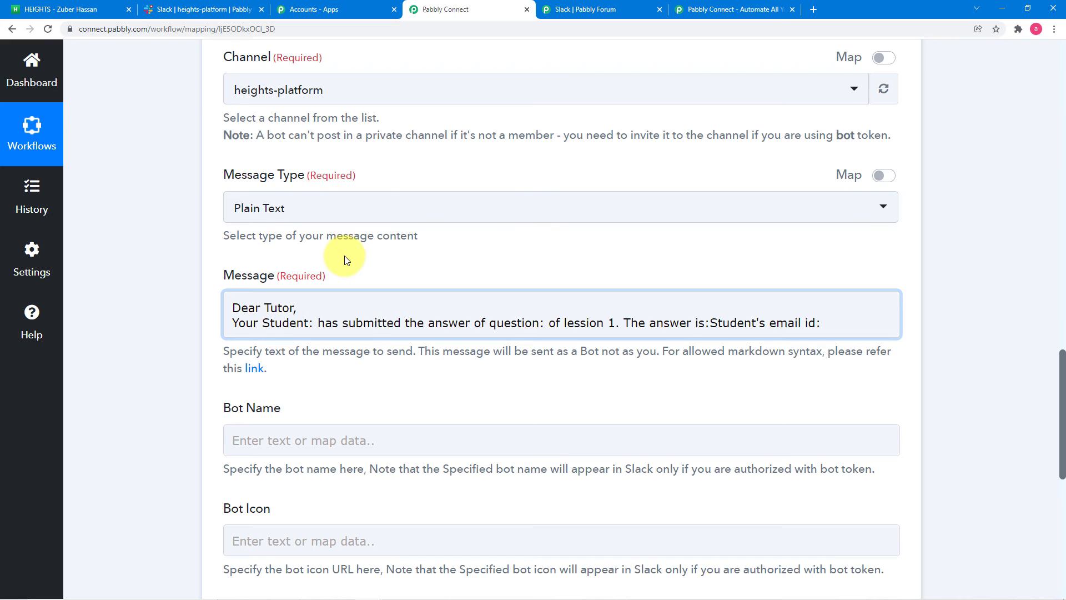
- Compare the message template with the student and answer fields captured in the Heights Platform trigger response
{"action": "scroll", "coordinate": [344, 256], "scroll_direction": "down", "scroll_amount": 1}
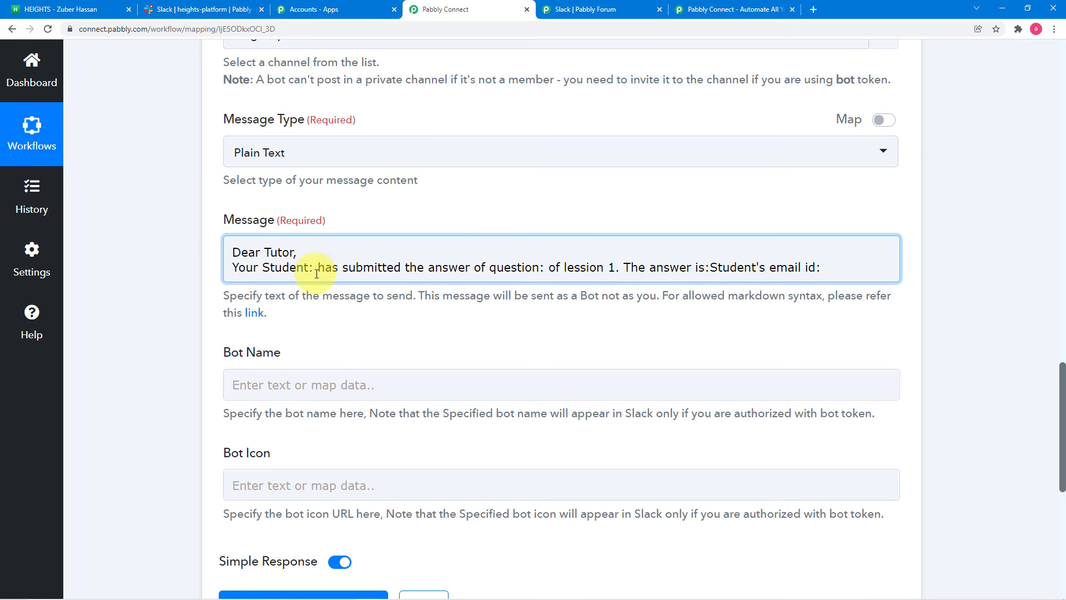
{"action": "scroll", "coordinate": [316, 266], "scroll_direction": "up", "scroll_amount": 4}
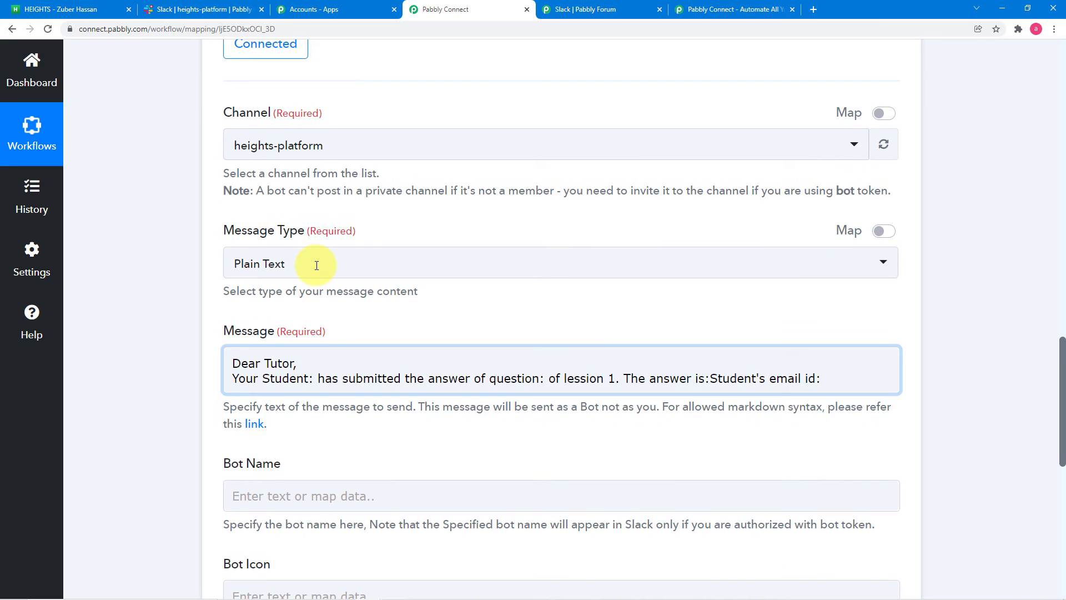
{"action": "scroll", "coordinate": [316, 268], "scroll_direction": "down", "scroll_amount": 2}
{"action": "scroll", "coordinate": [315, 267], "scroll_direction": "down", "scroll_amount": 2}
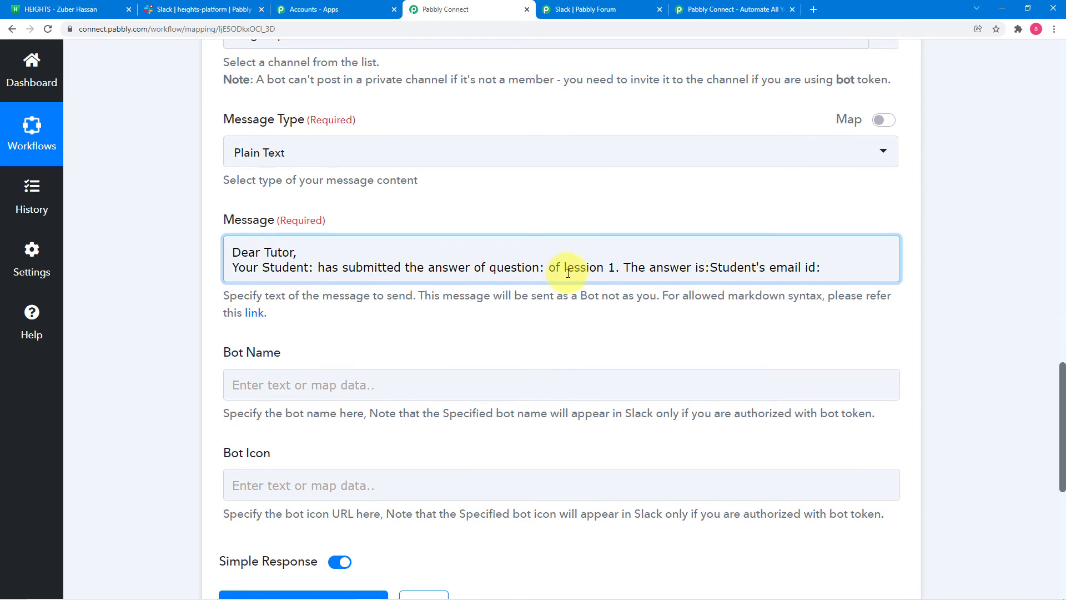
{"action": "scroll", "coordinate": [605, 275], "scroll_direction": "up", "scroll_amount": 1}
{"action": "scroll", "coordinate": [605, 276], "scroll_direction": "up", "scroll_amount": 14}
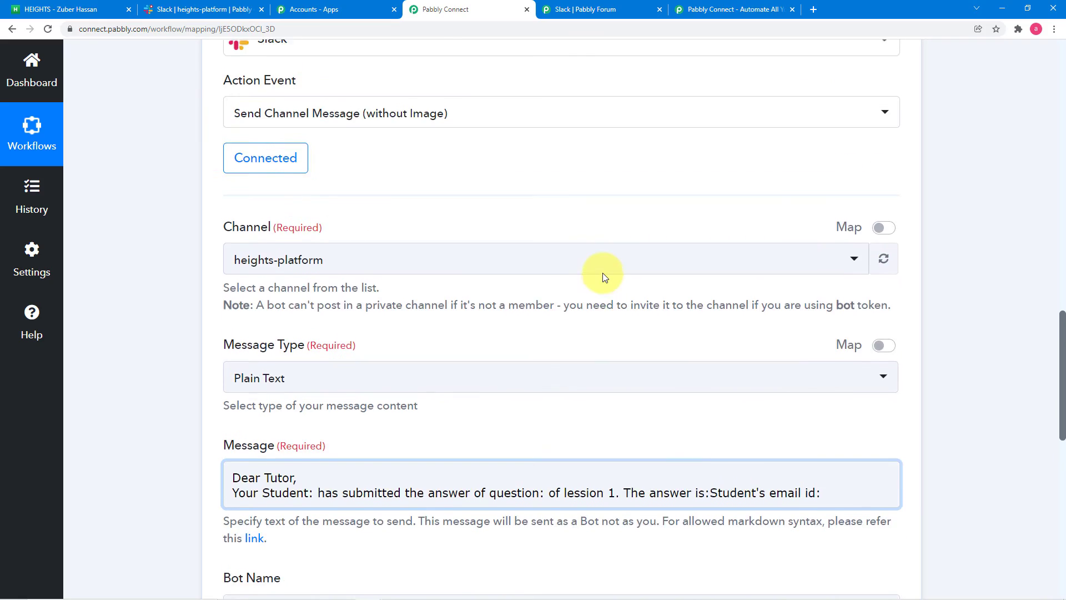
{"action": "scroll", "coordinate": [604, 278], "scroll_direction": "up", "scroll_amount": 1}
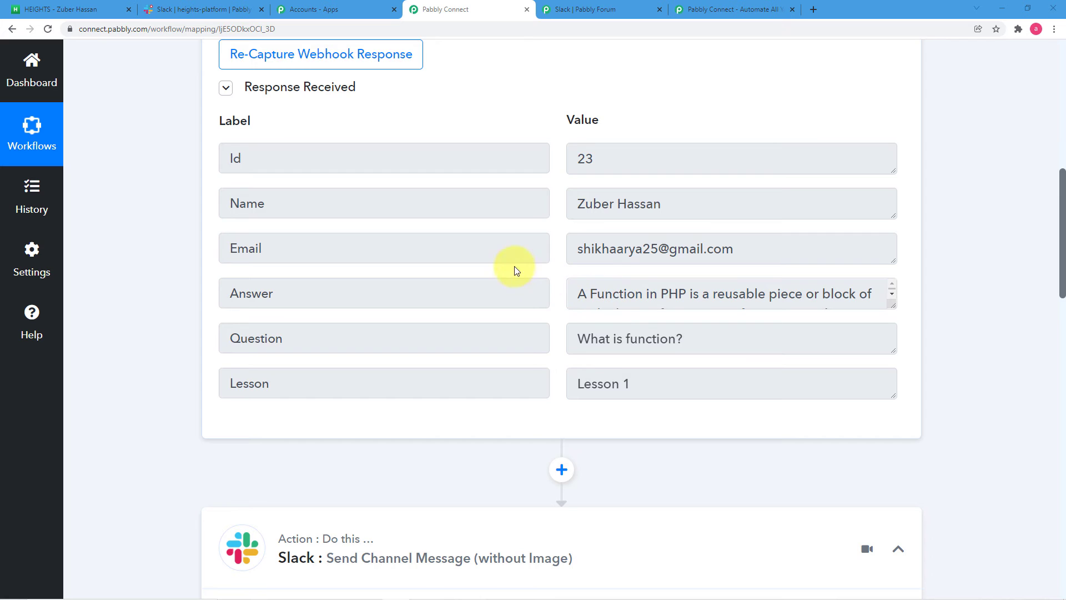
{"action": "scroll", "coordinate": [511, 268], "scroll_direction": "down", "scroll_amount": 7}
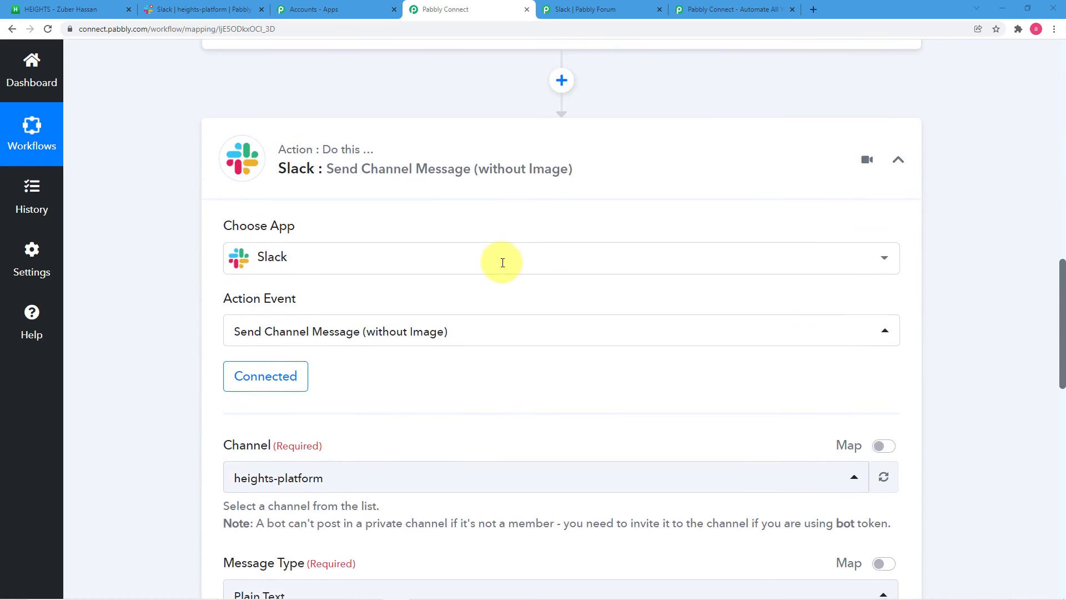
- Insert the Name field from the Heights Platform trigger after "Your Student:" in the Slack message
{"action": "scroll", "coordinate": [502, 263], "scroll_direction": "down", "scroll_amount": 6}
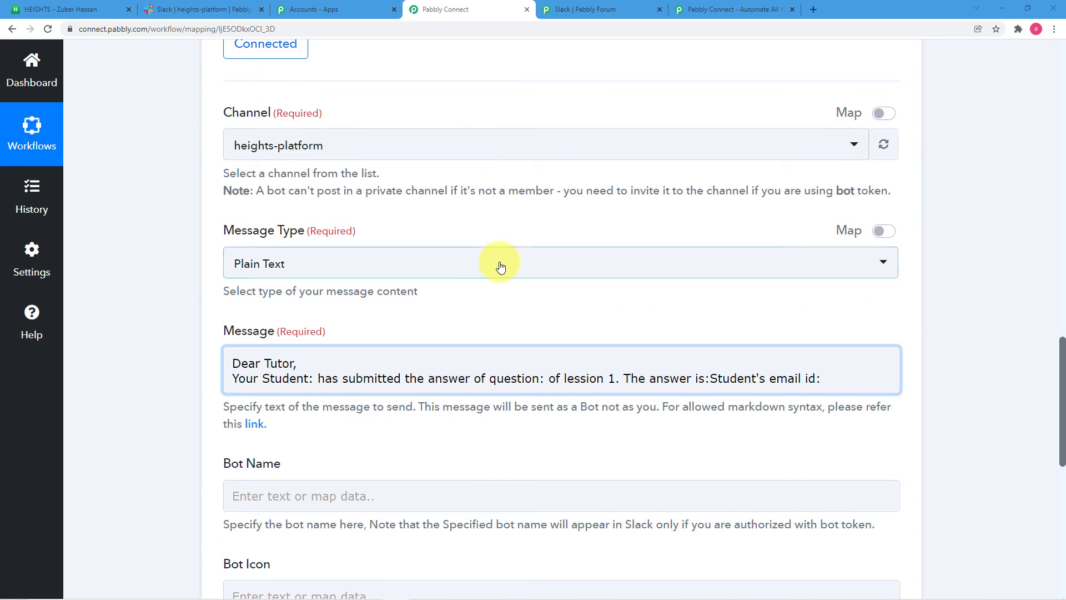
{"action": "scroll", "coordinate": [502, 262], "scroll_direction": "up", "scroll_amount": 11}
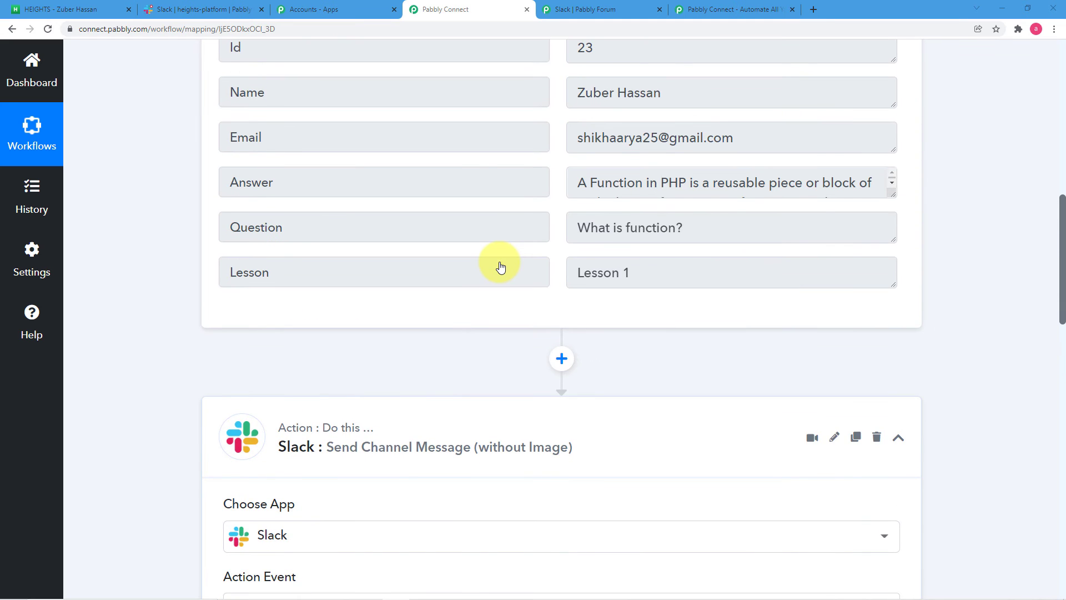
{"action": "scroll", "coordinate": [500, 261], "scroll_direction": "down", "scroll_amount": 2}
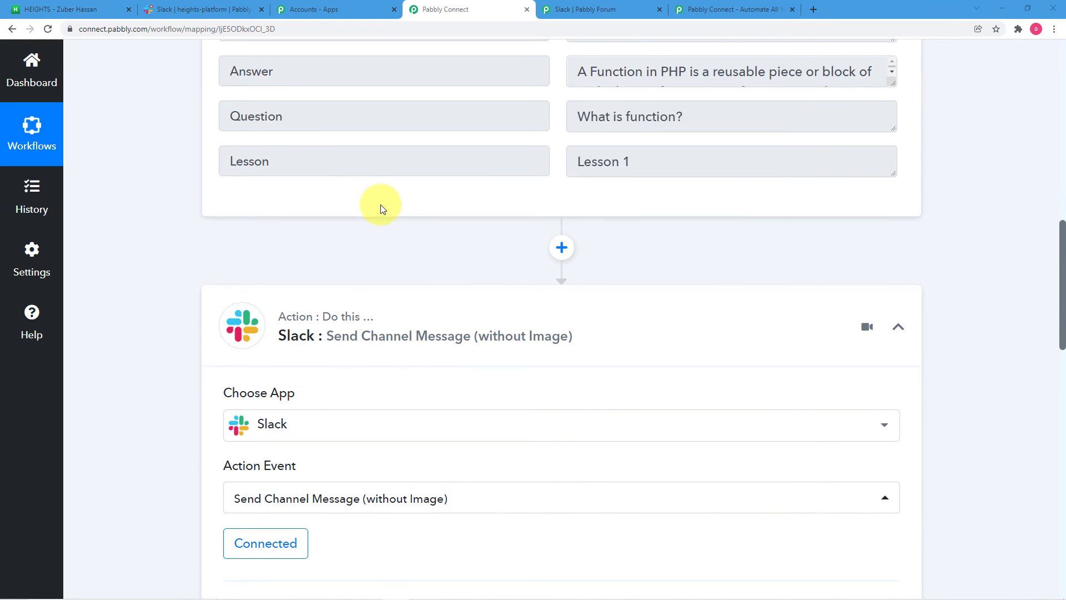
{"action": "scroll", "coordinate": [381, 205], "scroll_direction": "up", "scroll_amount": 2}
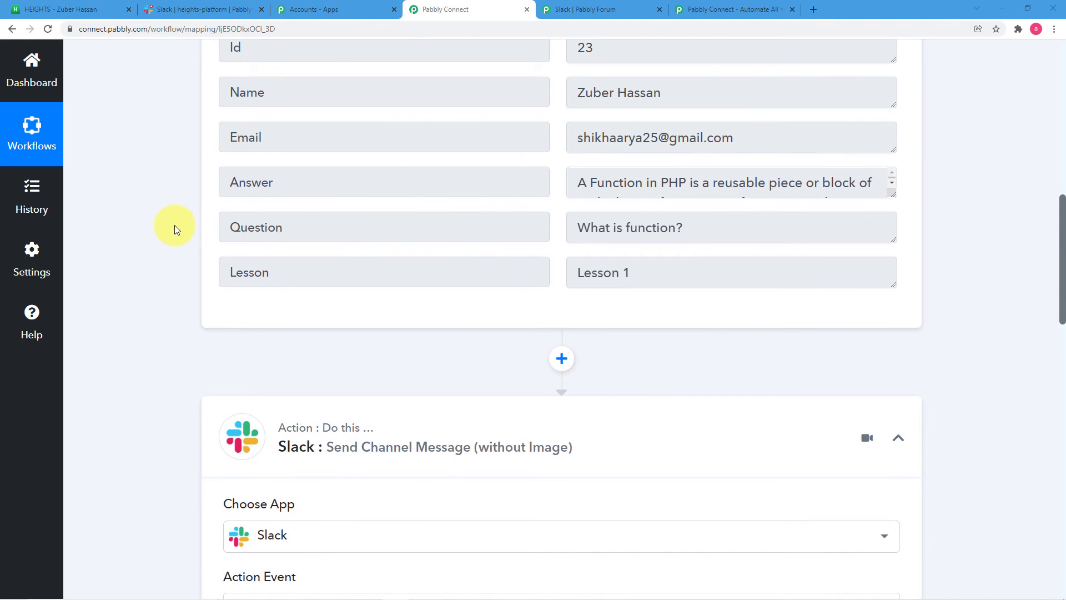
{"action": "scroll", "coordinate": [174, 225], "scroll_direction": "down", "scroll_amount": 8}
{"action": "scroll", "coordinate": [174, 225], "scroll_direction": "down", "scroll_amount": 5}
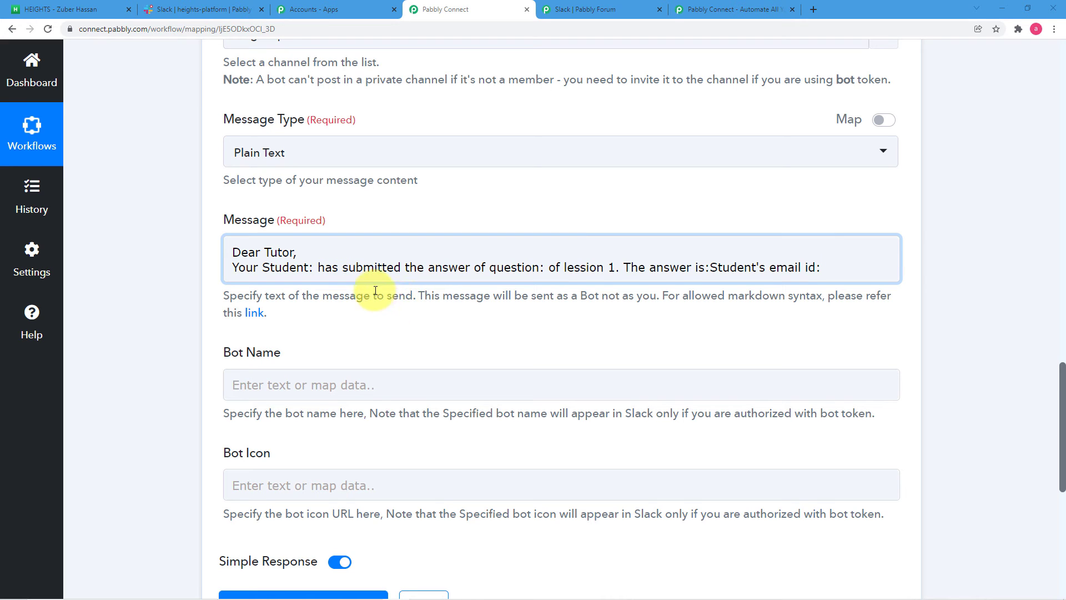
{"action": "left_click", "coordinate": [315, 268]}
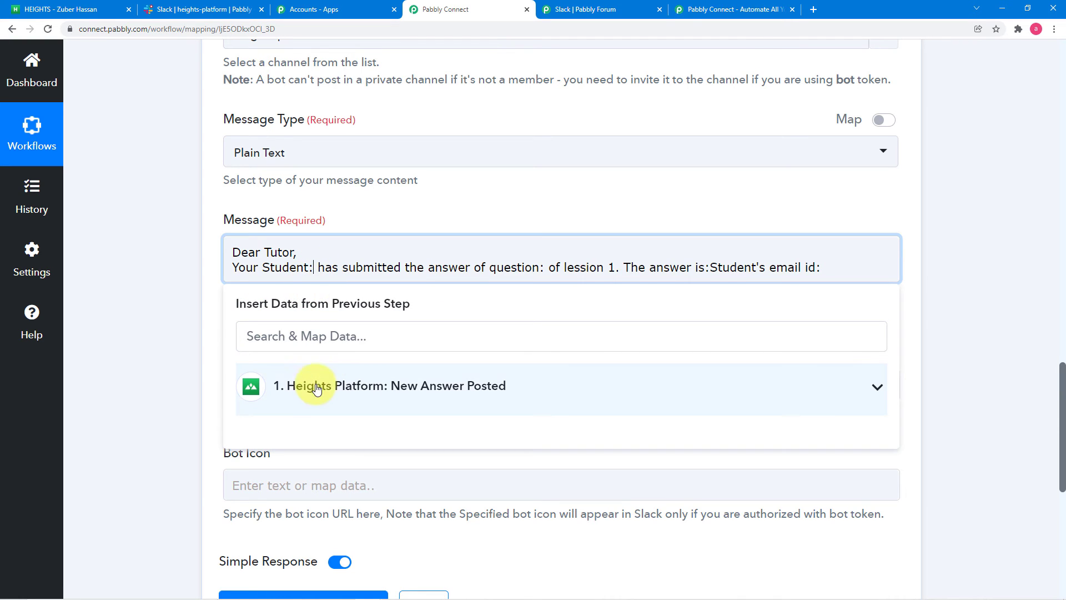
{"action": "left_click", "coordinate": [384, 400]}
{"action": "scroll", "coordinate": [383, 466], "scroll_direction": "down", "scroll_amount": 1}
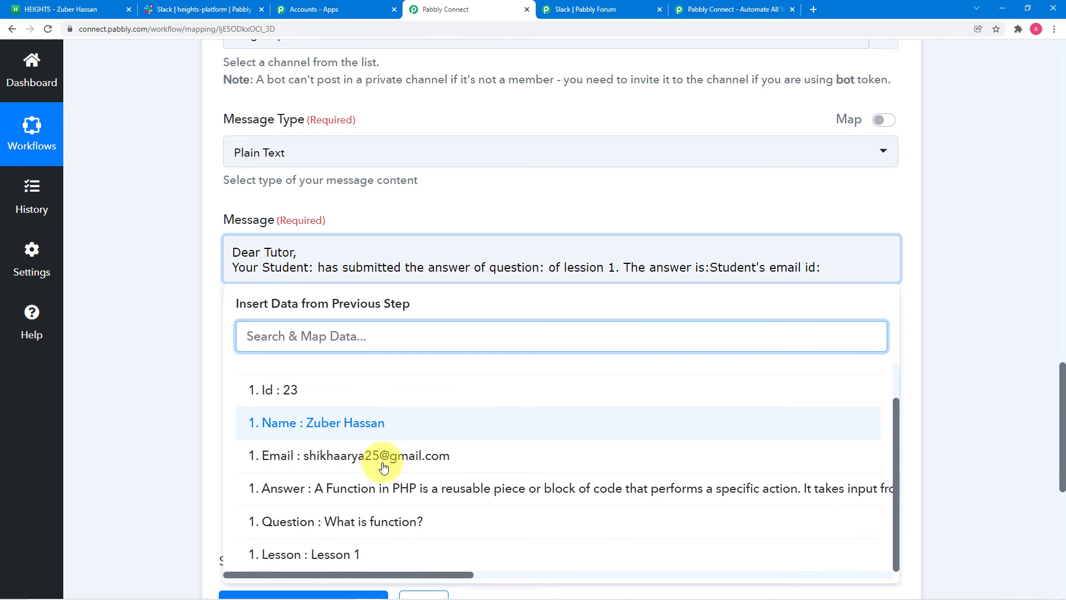
{"action": "scroll", "coordinate": [144, 337], "scroll_direction": "up", "scroll_amount": 14}
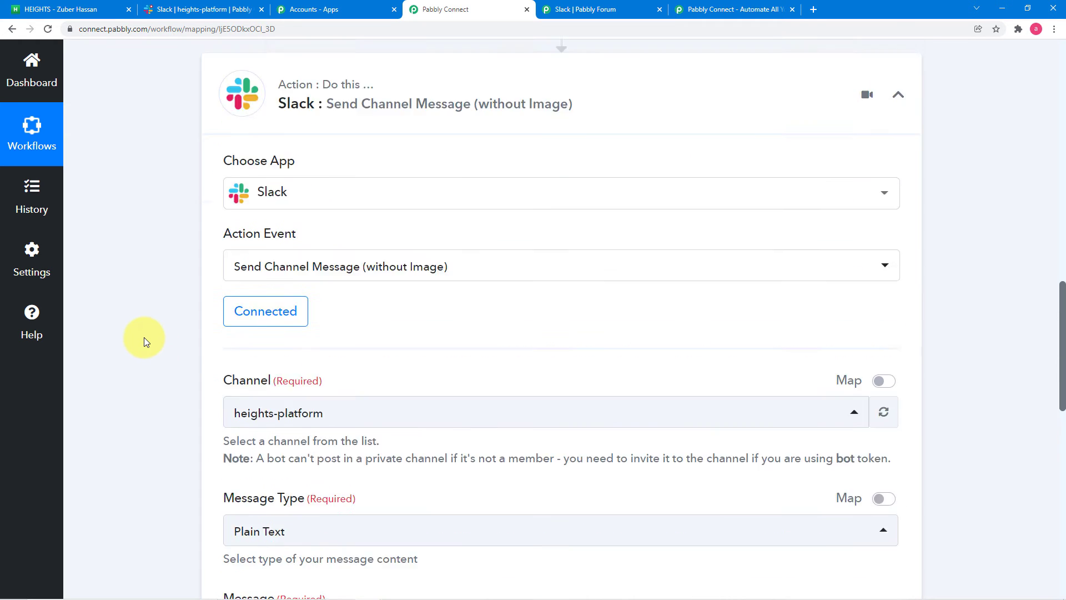
{"action": "scroll", "coordinate": [145, 338], "scroll_direction": "up", "scroll_amount": 3}
{"action": "scroll", "coordinate": [144, 338], "scroll_direction": "down", "scroll_amount": 10}
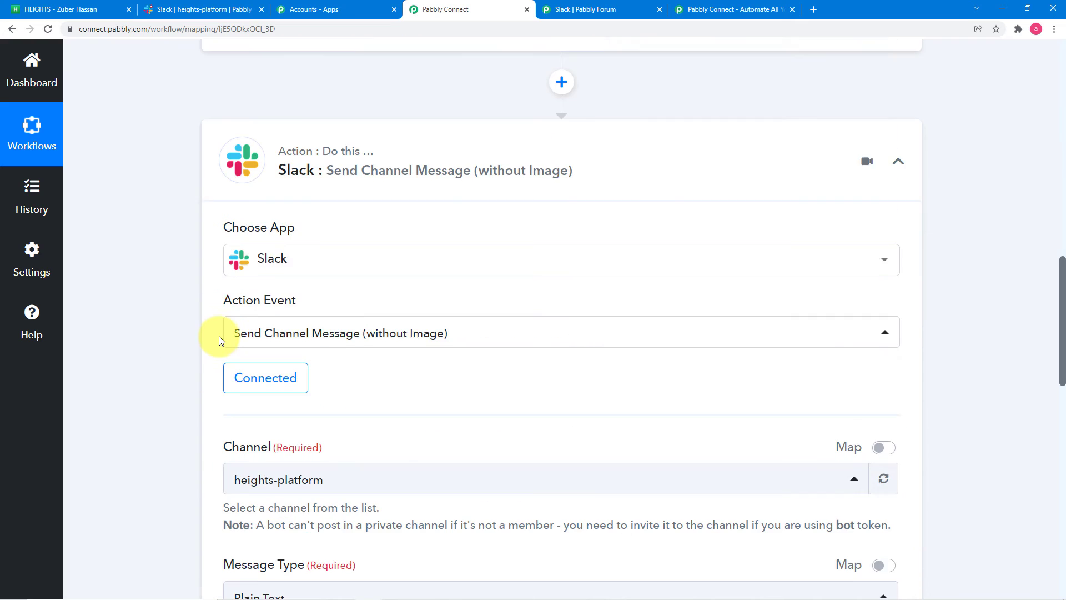
{"action": "scroll", "coordinate": [218, 338], "scroll_direction": "down", "scroll_amount": 6}
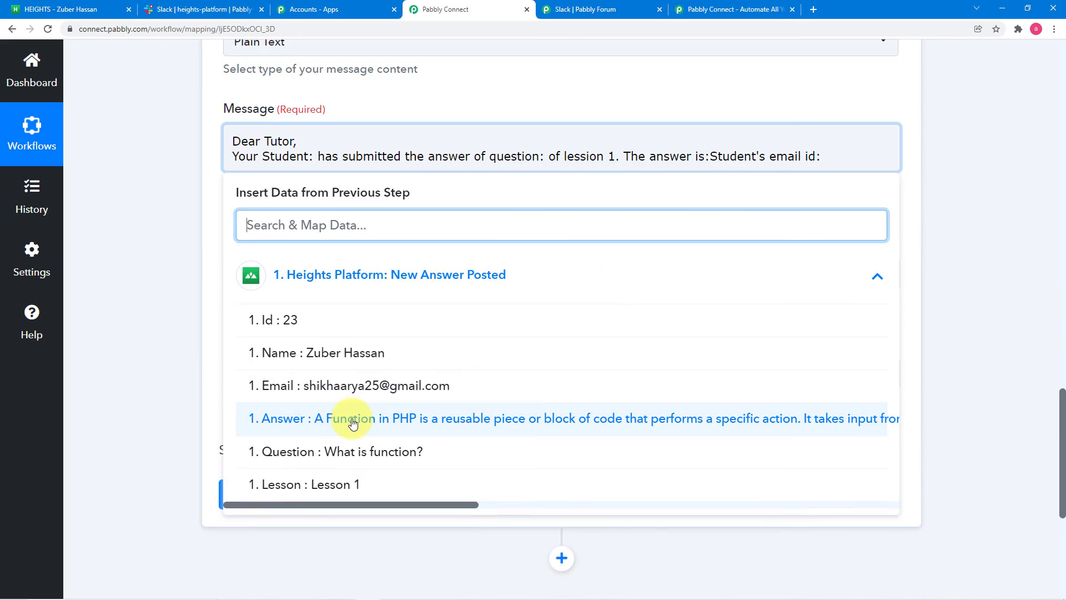
{"action": "left_click", "coordinate": [314, 156]}
{"action": "left_click", "coordinate": [318, 355]}
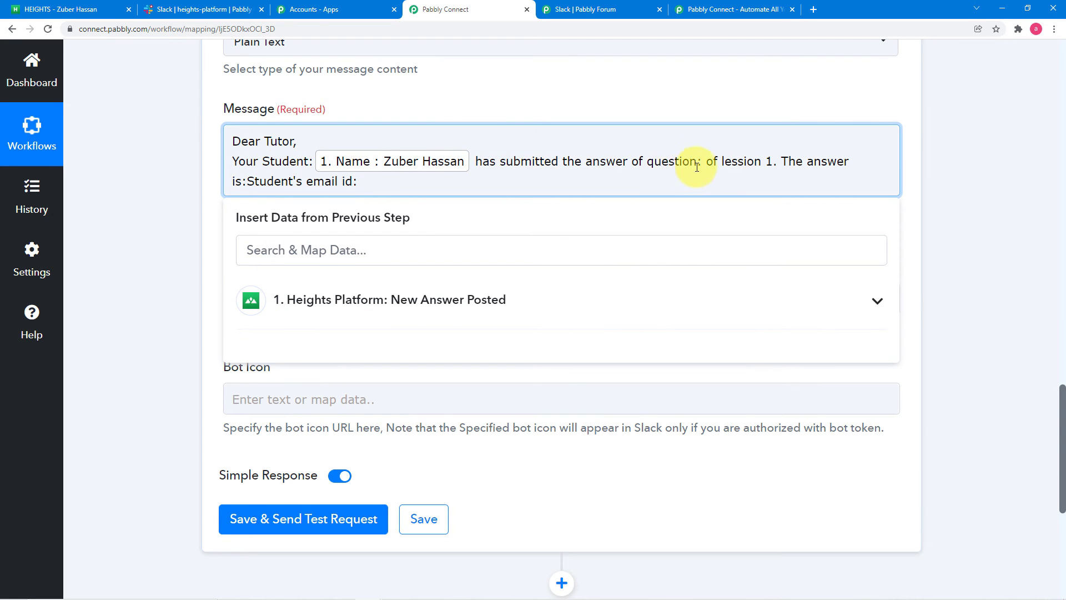
- Map the trigger's Question field after "question:" and its Answer field after "The answer is:" in the Slack message
{"action": "scroll", "coordinate": [505, 331], "scroll_direction": "down", "scroll_amount": 2}
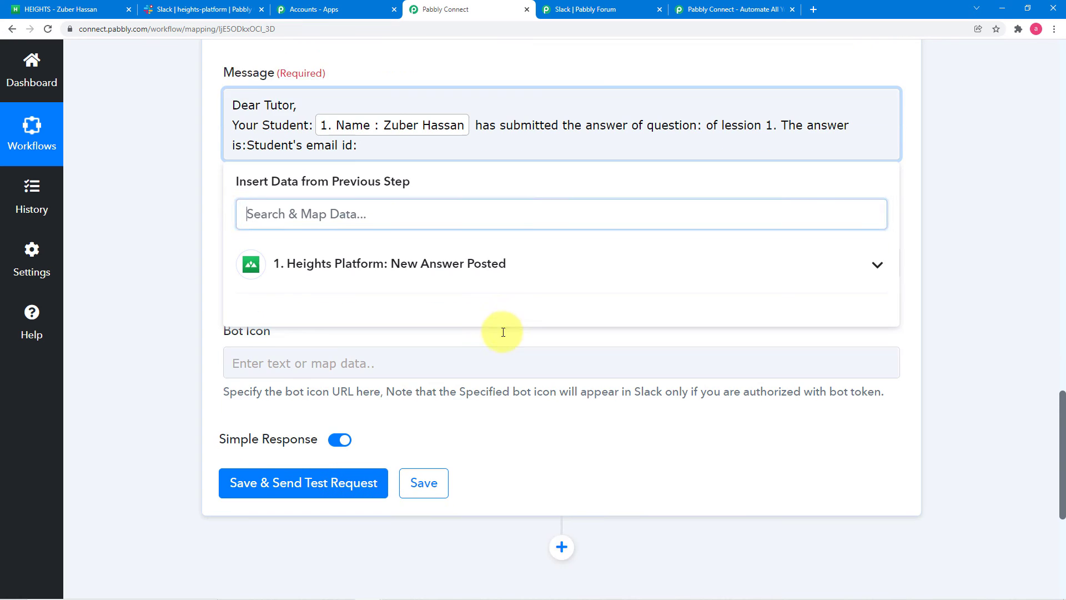
{"action": "left_click", "coordinate": [484, 207]}
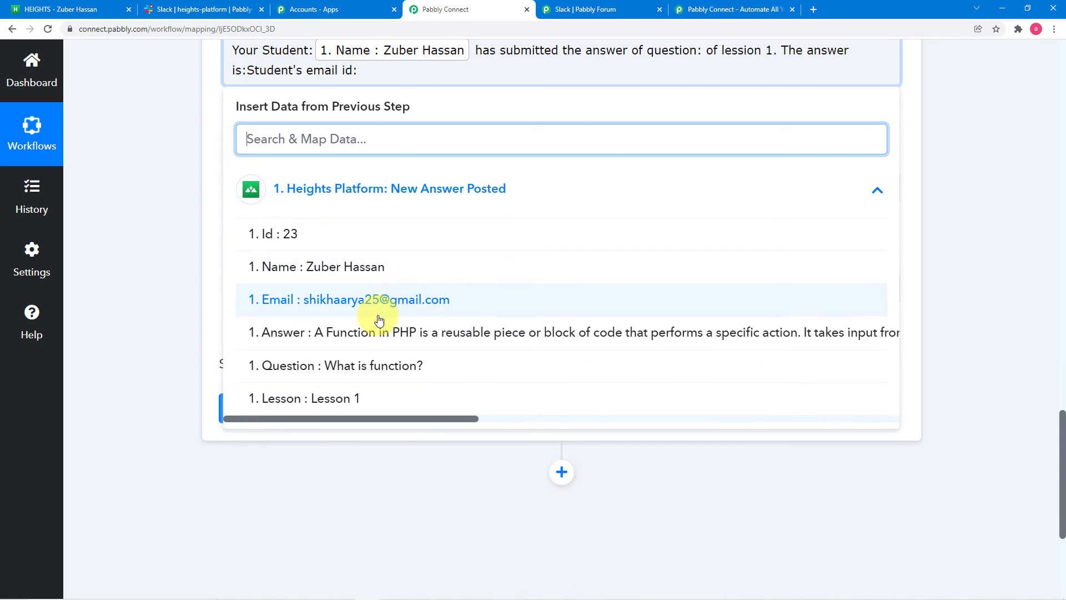
{"action": "left_click", "coordinate": [368, 365]}
{"action": "scroll", "coordinate": [250, 247], "scroll_direction": "up", "scroll_amount": 2}
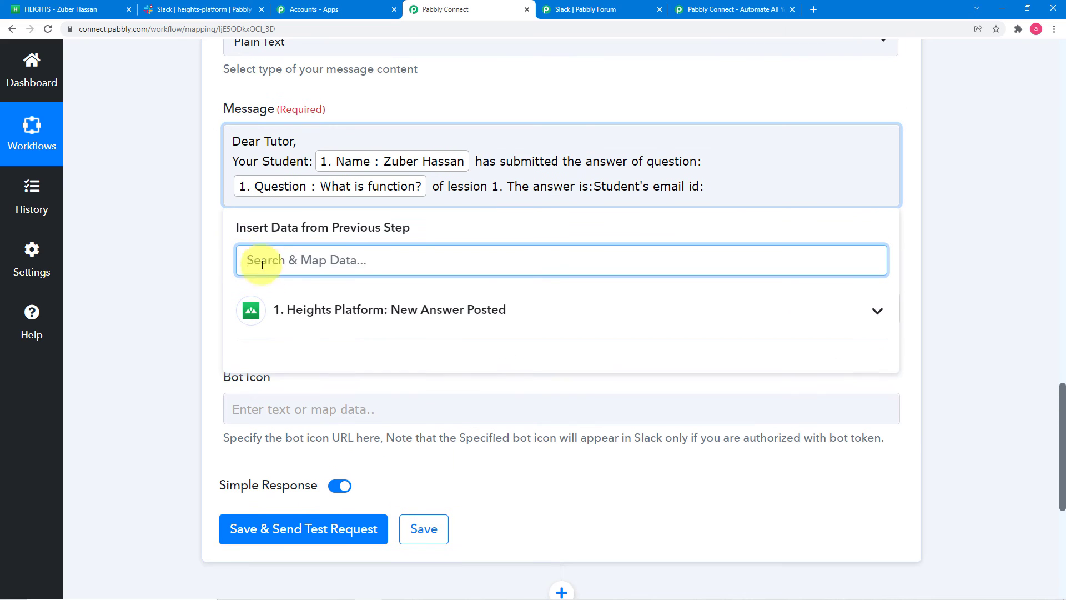
{"action": "left_click", "coordinate": [593, 190]}
{"action": "left_click", "coordinate": [510, 302]}
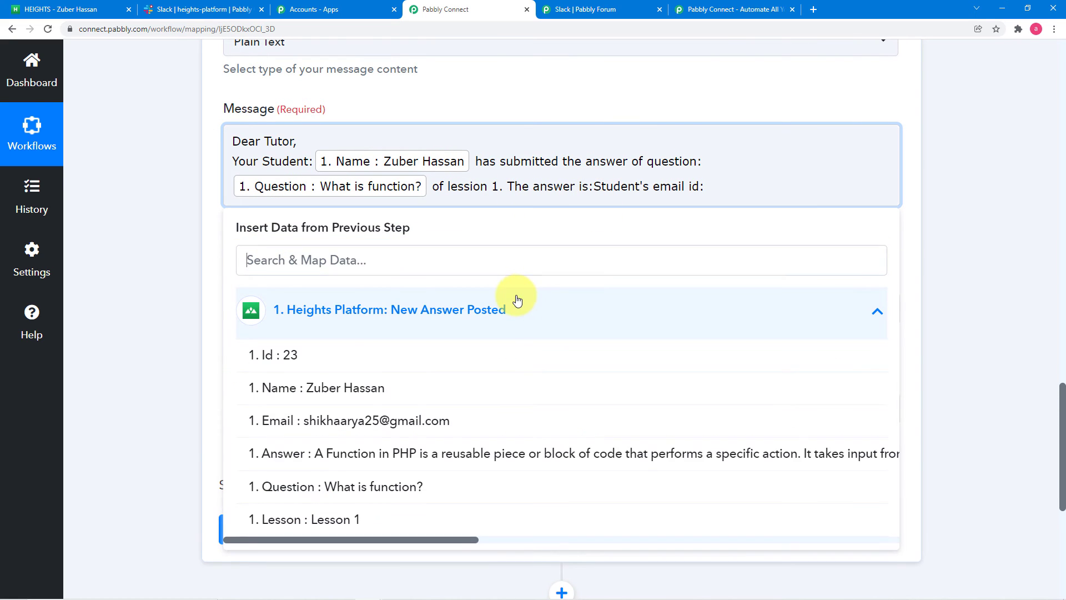
{"action": "left_click", "coordinate": [442, 454]}
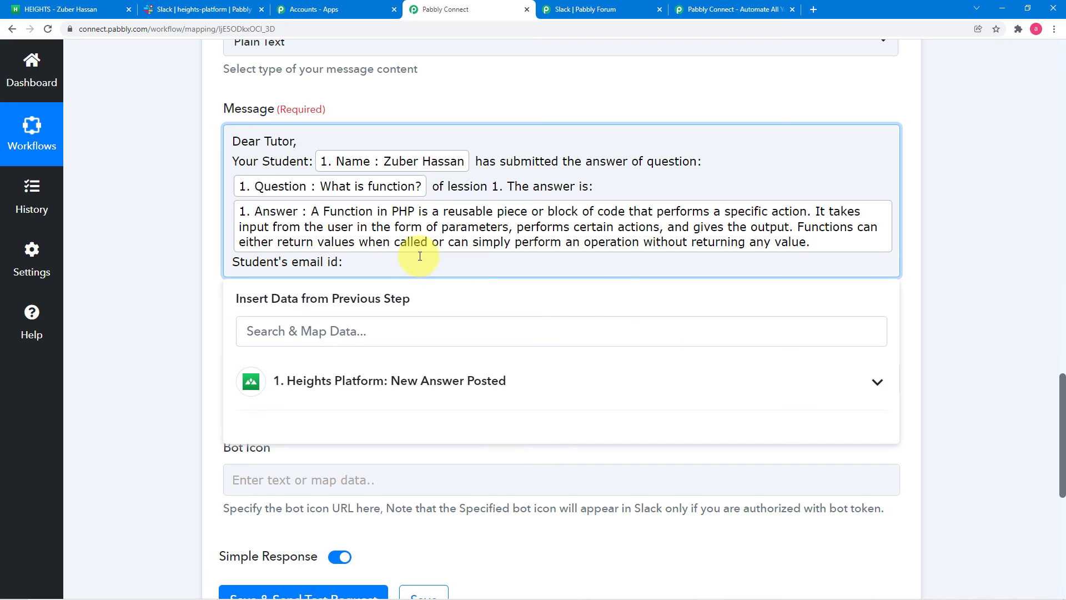
{"action": "left_click", "coordinate": [357, 380]}
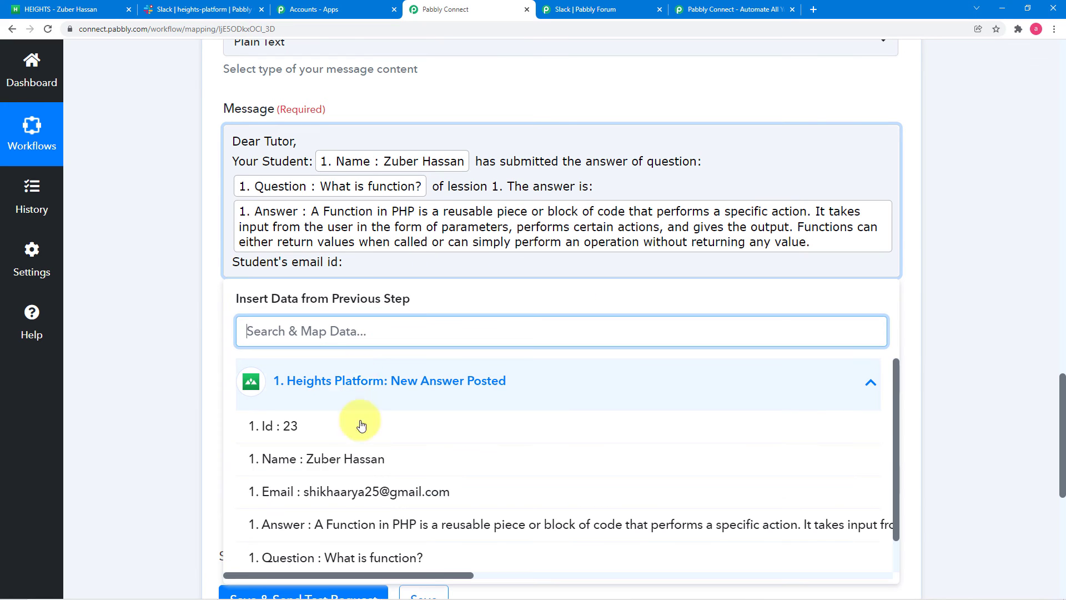
{"action": "left_click", "coordinate": [368, 490]}
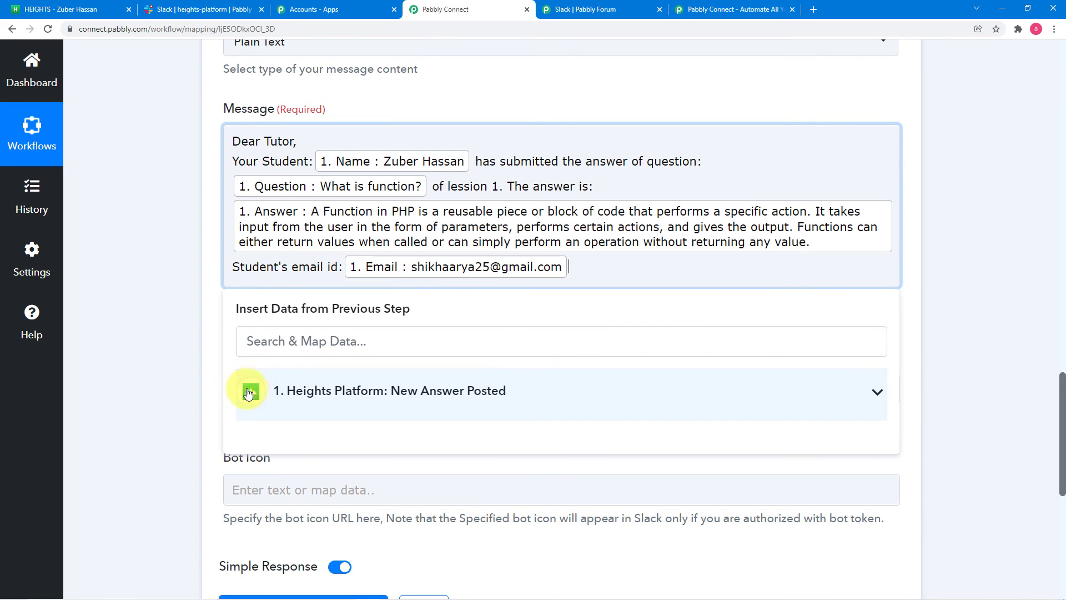
{"action": "left_click", "coordinate": [203, 348]}
{"action": "scroll", "coordinate": [205, 350], "scroll_direction": "down", "scroll_amount": 1}
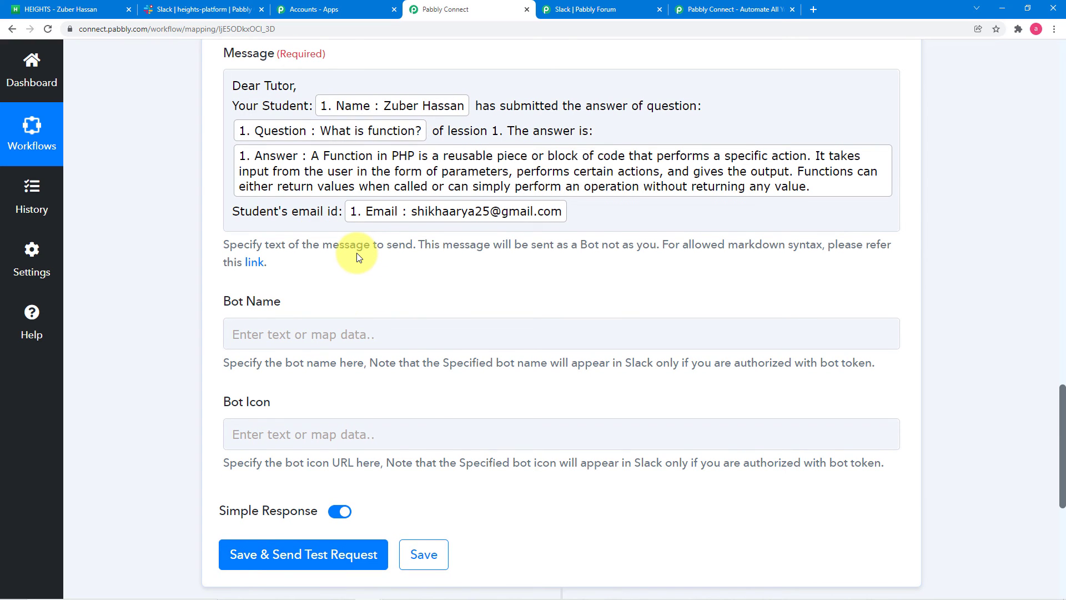
- Set the Slack action's bot name to "Heights bot." and leave the bot icon empty
{"action": "scroll", "coordinate": [357, 256], "scroll_direction": "down", "scroll_amount": 2}
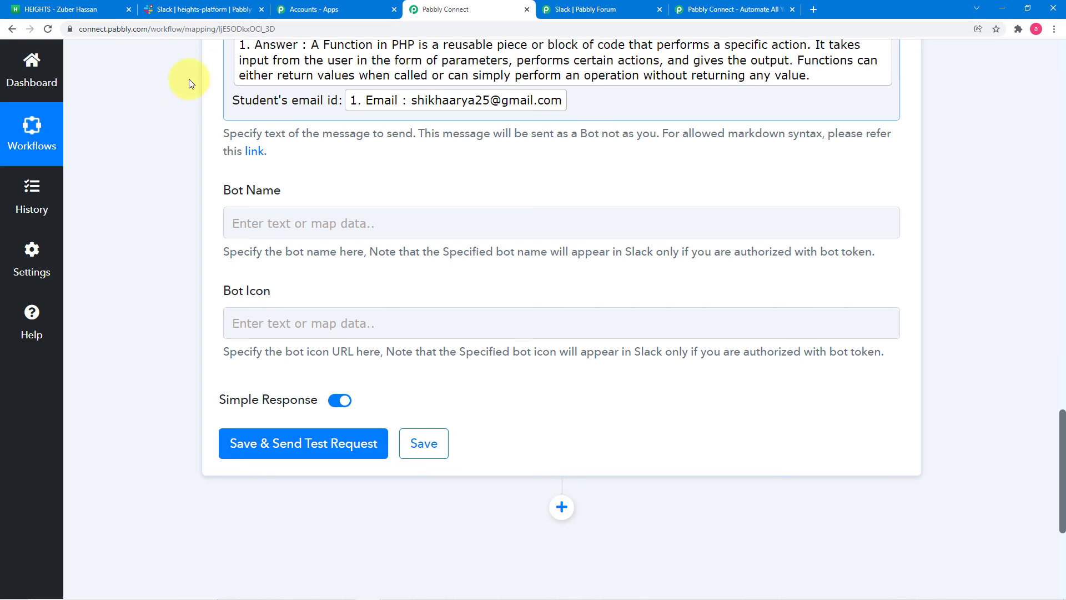
{"action": "left_click", "coordinate": [278, 227]}
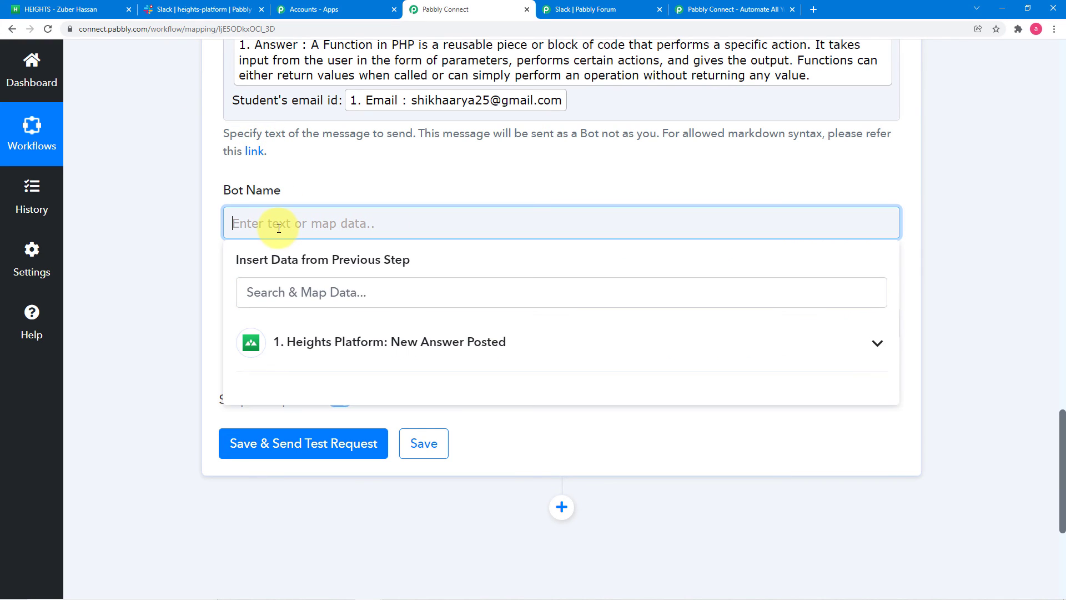
{"action": "type", "text": "Heights bot."}
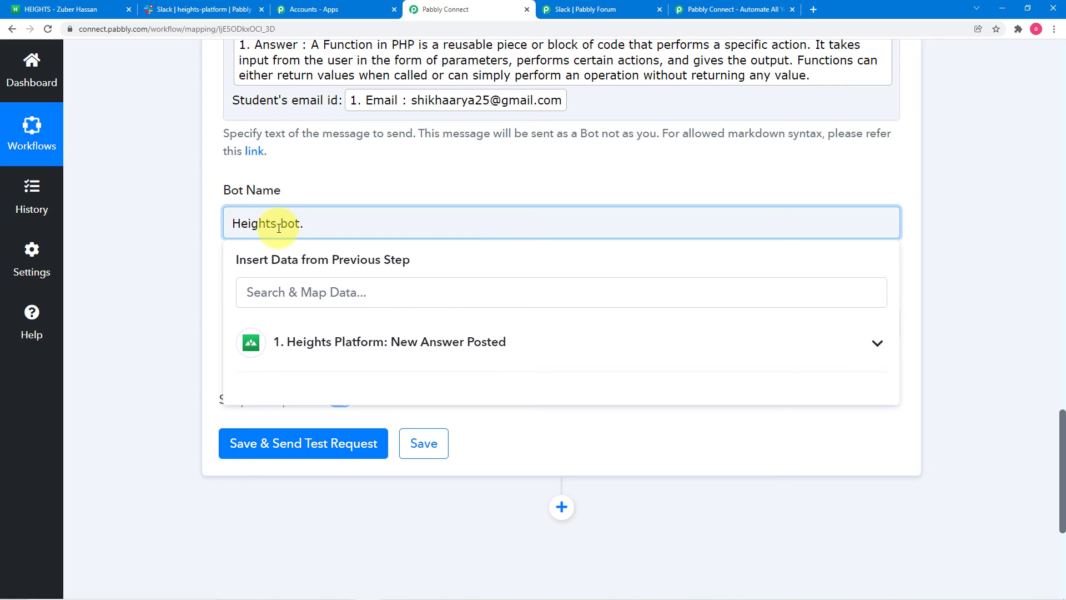
{"action": "left_click", "coordinate": [158, 252]}
{"action": "scroll", "coordinate": [159, 252], "scroll_direction": "down", "scroll_amount": 3}
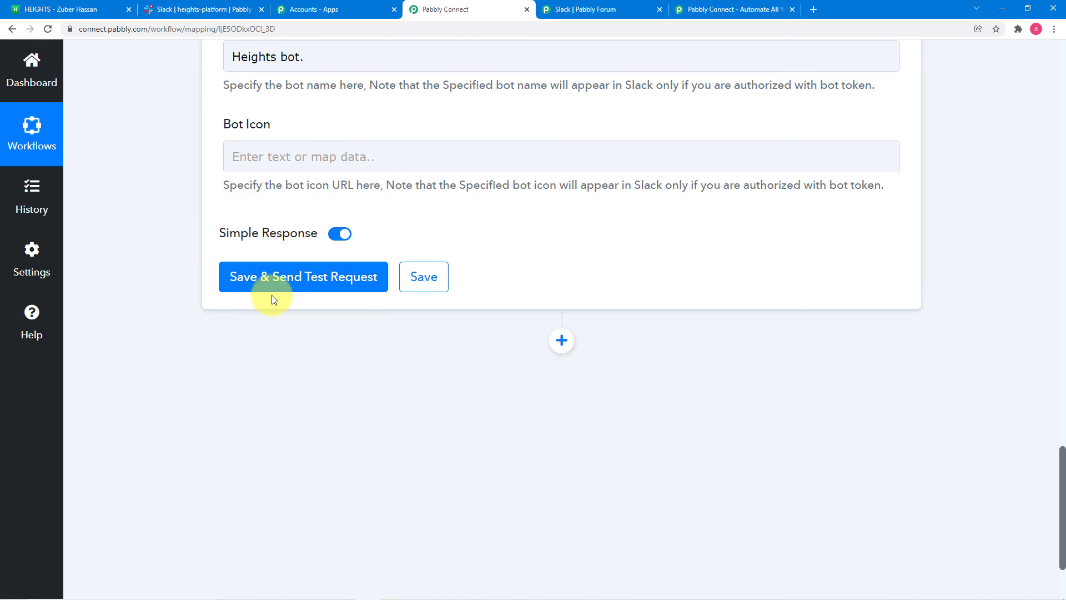
- Check the existing messages in Slack's heights-platform channel, and save the Slack action with a test request from the workflow
{"action": "scroll", "coordinate": [219, 130], "scroll_direction": "up", "scroll_amount": 5}
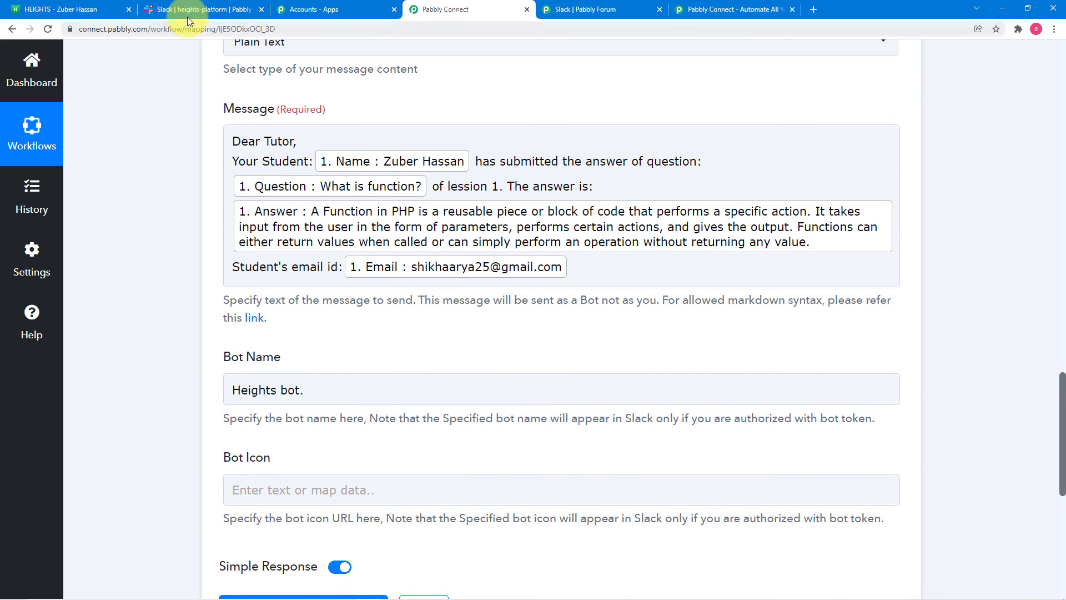
{"action": "left_click", "coordinate": [189, 14]}
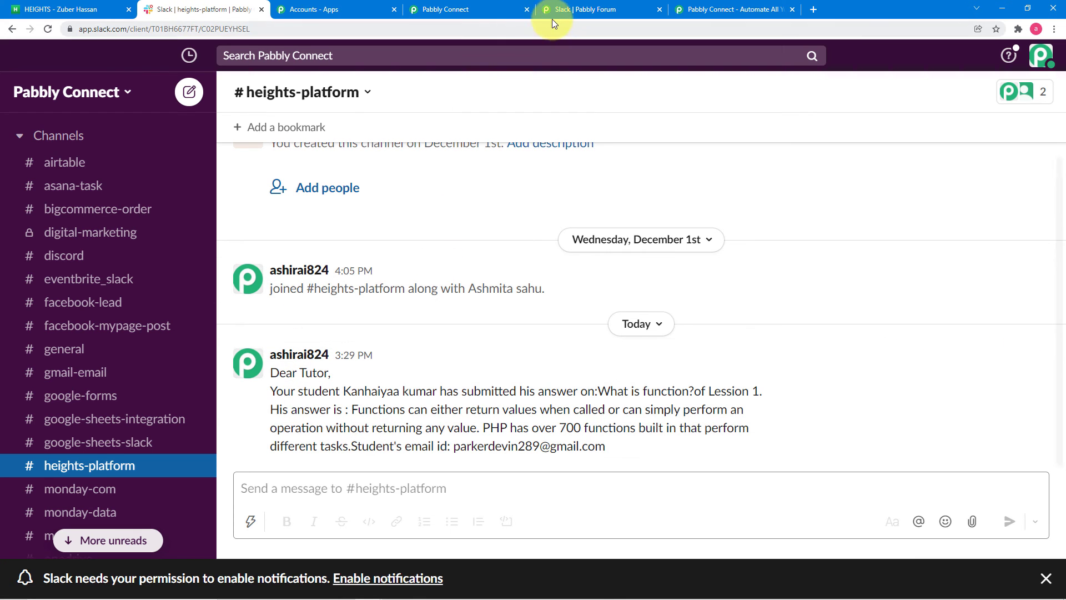
{"action": "left_click", "coordinate": [449, 9]}
{"action": "scroll", "coordinate": [424, 226], "scroll_direction": "down", "scroll_amount": 7}
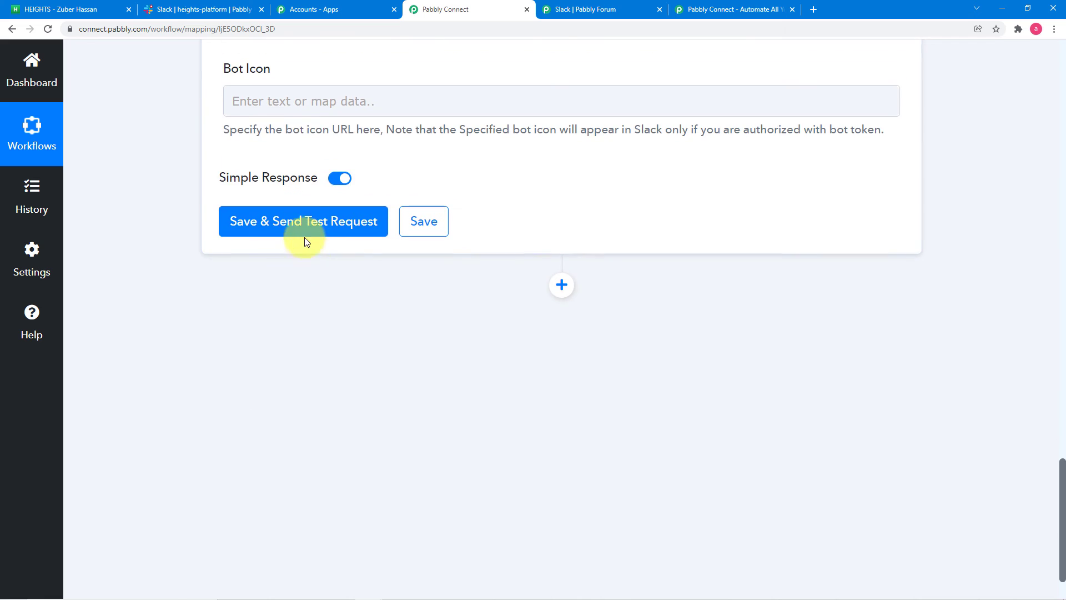
{"action": "left_click", "coordinate": [305, 229]}
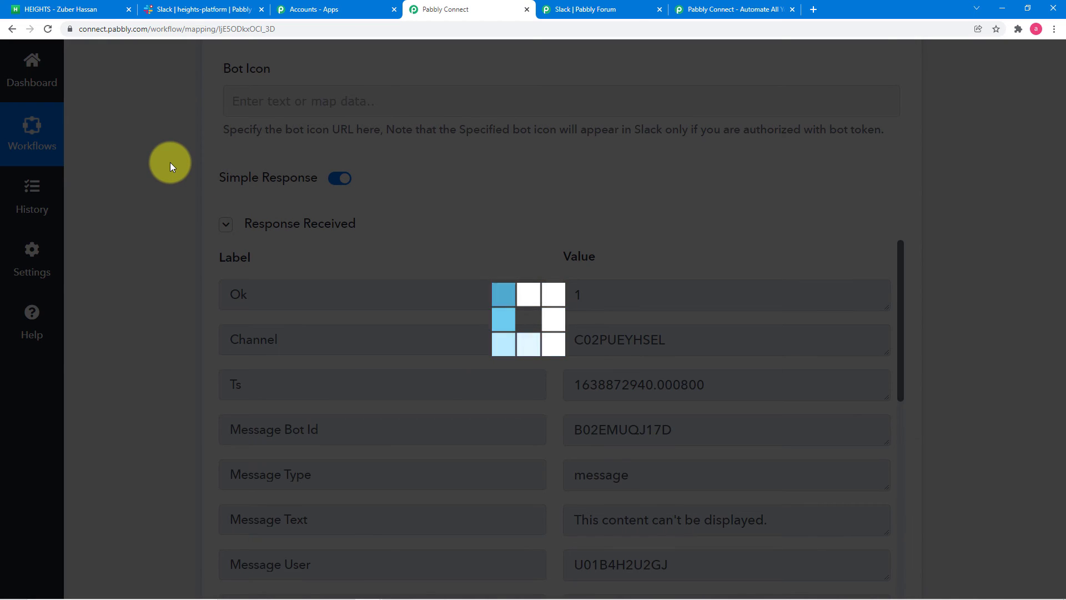
- Review the Slack action's test response, check the heights-platform channel in Slack for the posted message, and return to the workflow
{"action": "scroll", "coordinate": [233, 211], "scroll_direction": "down", "scroll_amount": 2}
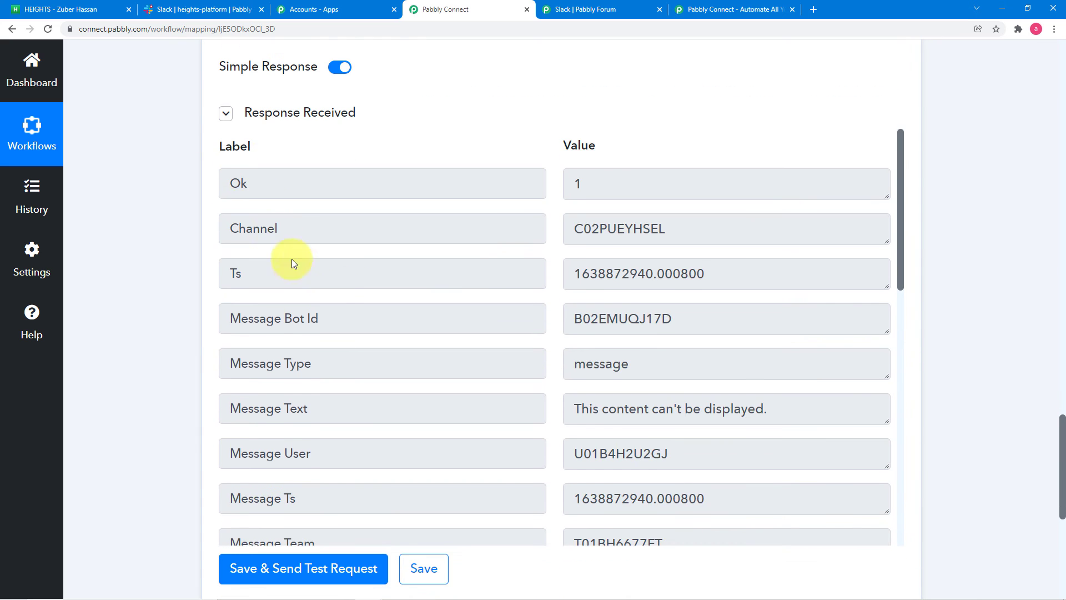
{"action": "scroll", "coordinate": [341, 288], "scroll_direction": "down", "scroll_amount": 5}
{"action": "scroll", "coordinate": [197, 228], "scroll_direction": "down", "scroll_amount": 3}
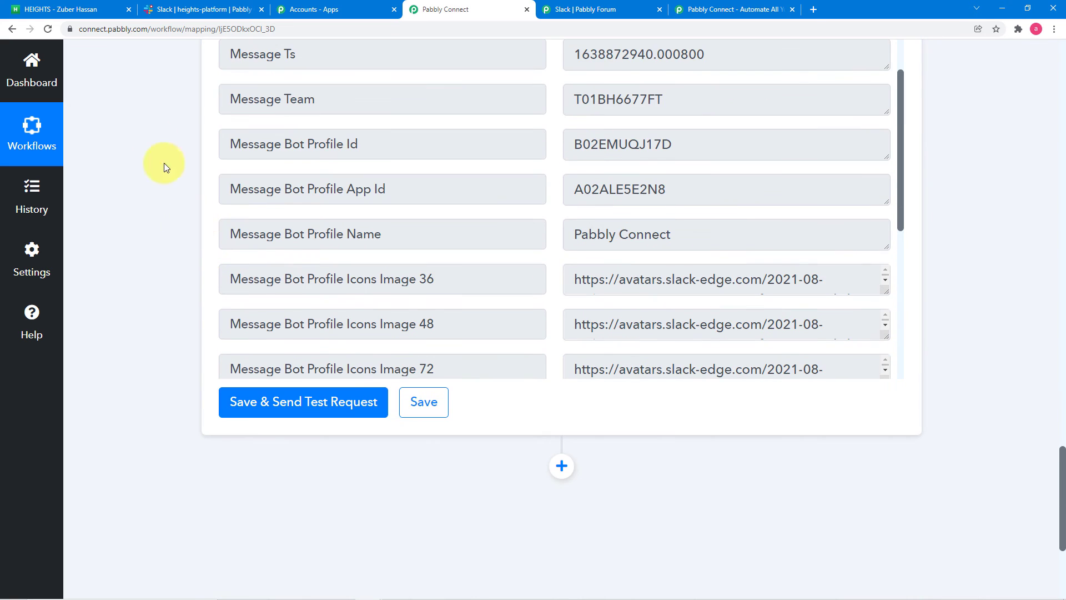
{"action": "left_click", "coordinate": [185, 11]}
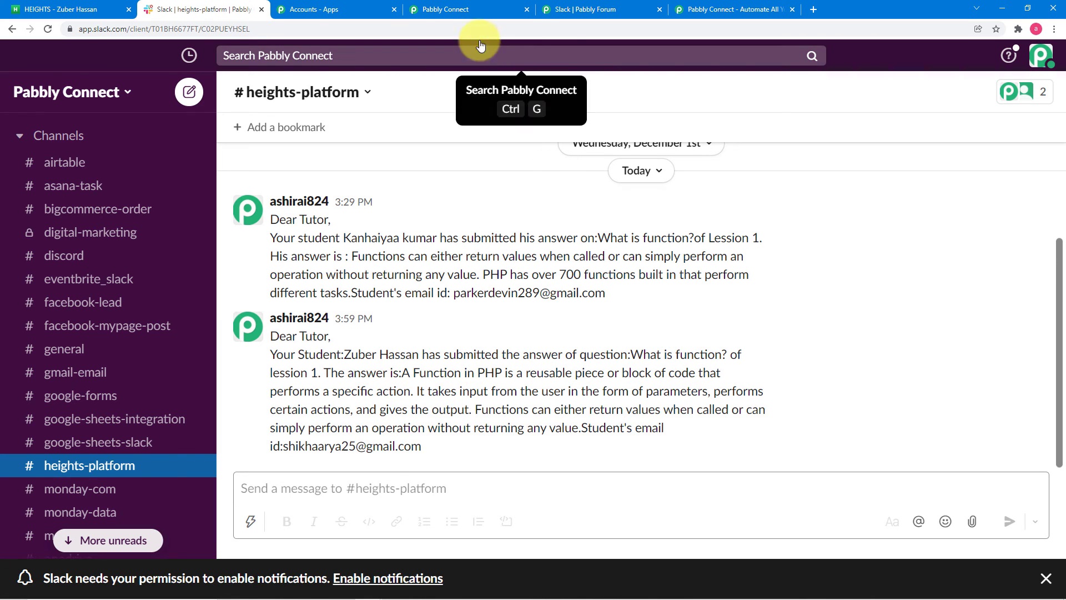
{"action": "left_click", "coordinate": [472, 8]}
- Review the finished workflow, from the mapped Slack message fields back to the Heights Platform trigger and its captured response
{"action": "scroll", "coordinate": [398, 229], "scroll_direction": "up", "scroll_amount": 5}
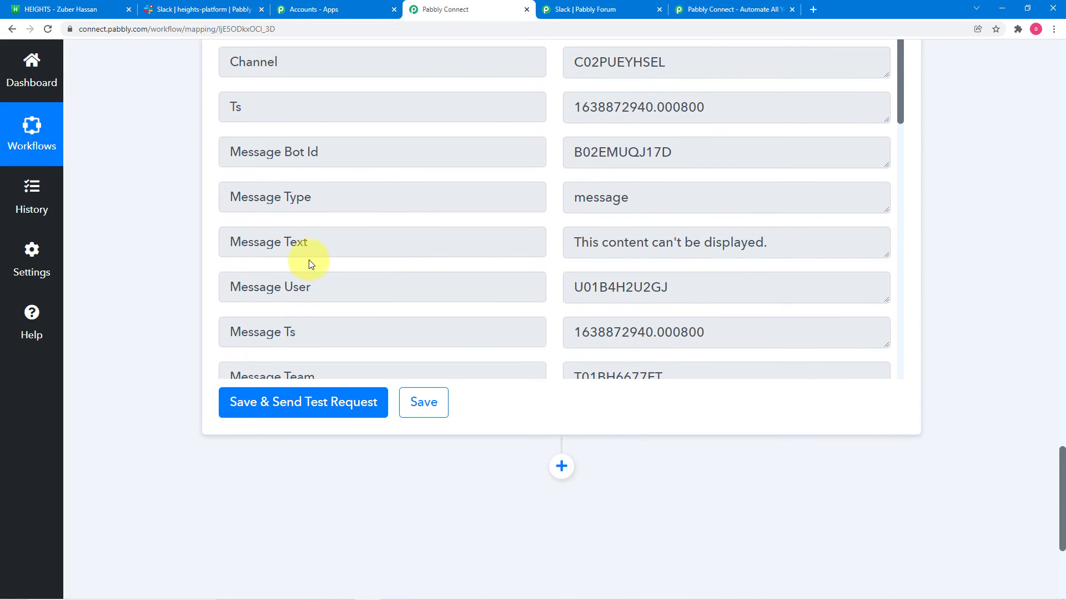
{"action": "scroll", "coordinate": [200, 262], "scroll_direction": "up", "scroll_amount": 5}
{"action": "scroll", "coordinate": [200, 264], "scroll_direction": "up", "scroll_amount": 2}
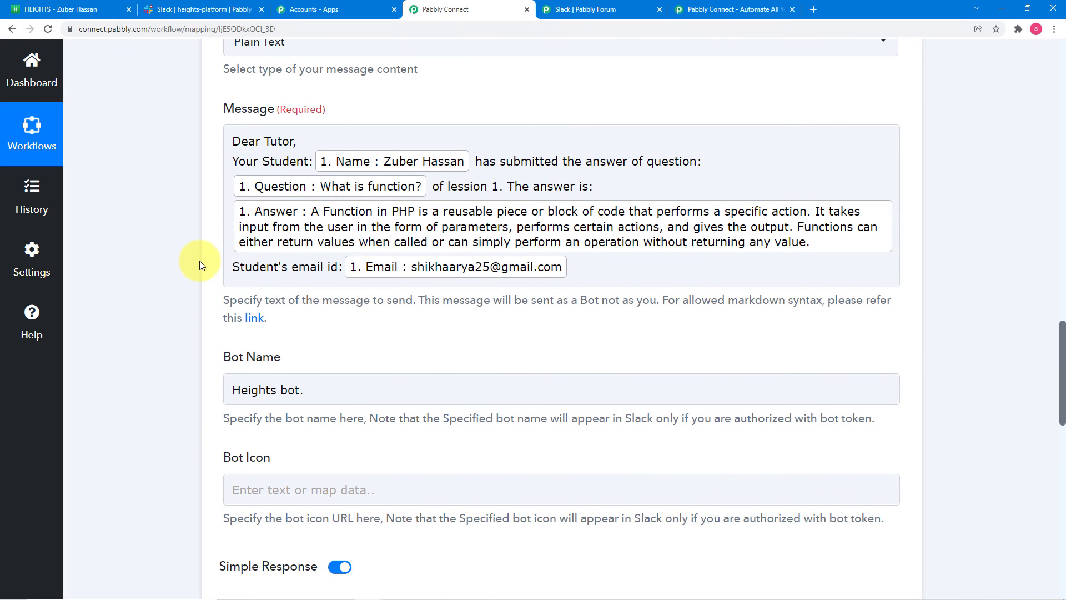
{"action": "scroll", "coordinate": [182, 261], "scroll_direction": "down", "scroll_amount": 4}
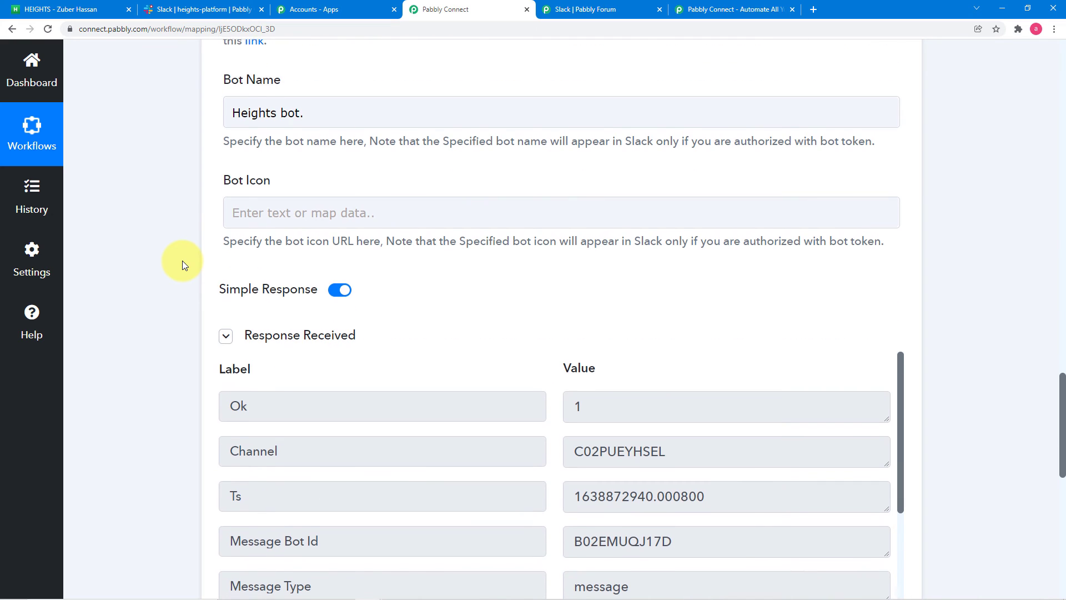
{"action": "scroll", "coordinate": [182, 261], "scroll_direction": "up", "scroll_amount": 15}
{"action": "scroll", "coordinate": [182, 261], "scroll_direction": "up", "scroll_amount": 12}
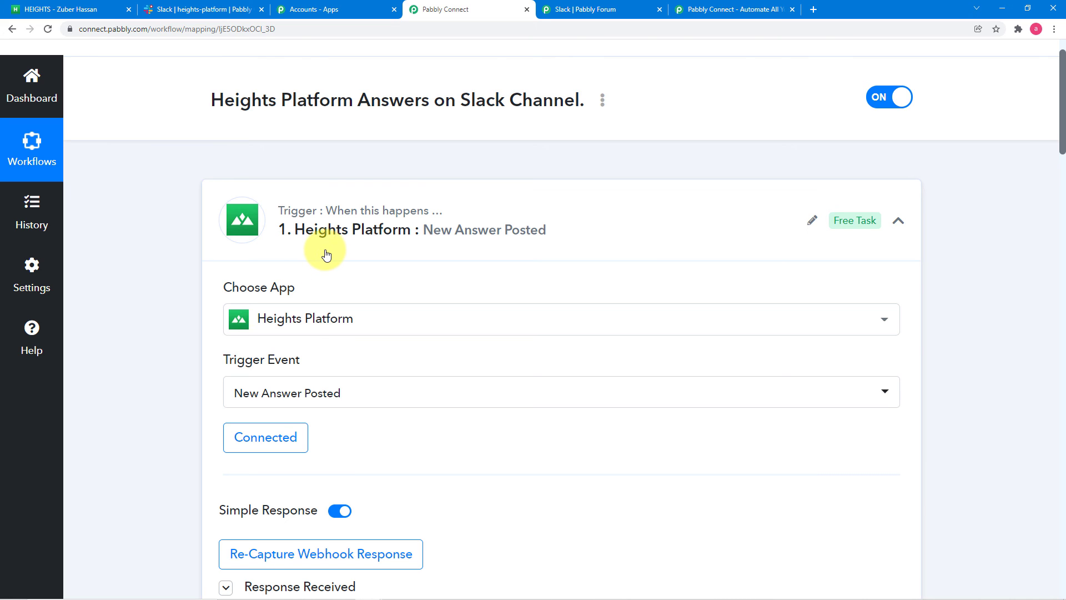
{"action": "scroll", "coordinate": [214, 270], "scroll_direction": "down", "scroll_amount": 6}
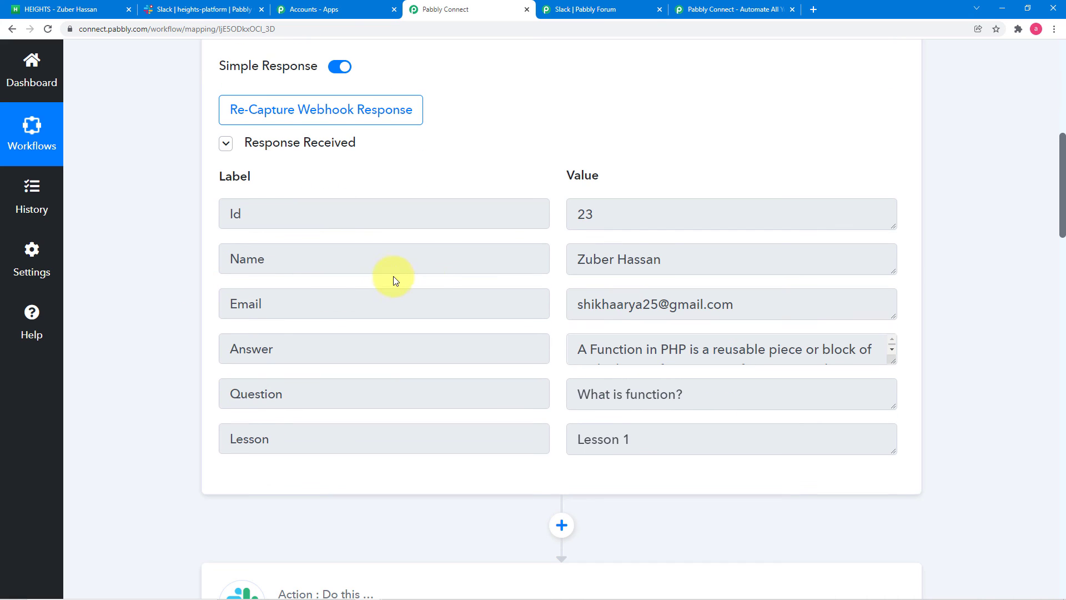
- Review the captured trigger fields, the Slack action's channel, message type, mapped message and bot name, and its test response
{"action": "scroll", "coordinate": [434, 276], "scroll_direction": "down", "scroll_amount": 2}
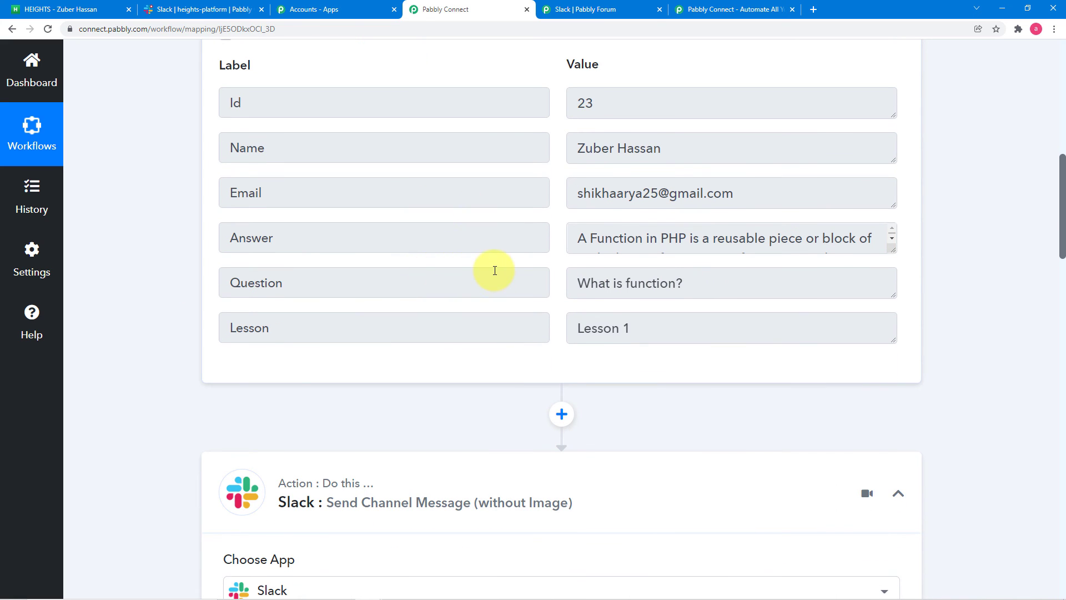
{"action": "scroll", "coordinate": [239, 311], "scroll_direction": "down", "scroll_amount": 5}
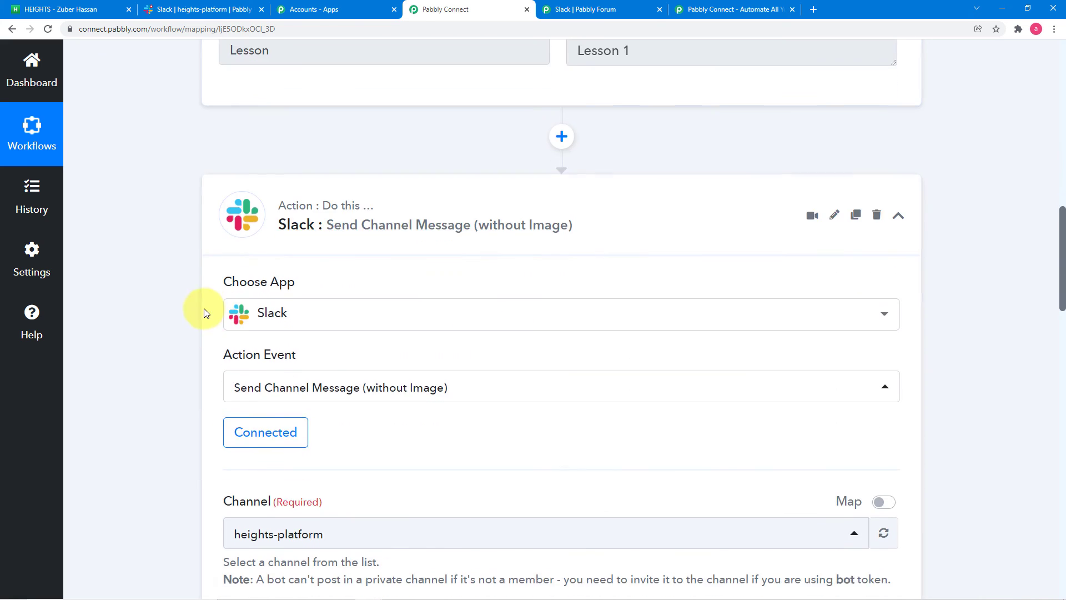
{"action": "scroll", "coordinate": [185, 314], "scroll_direction": "down", "scroll_amount": 4}
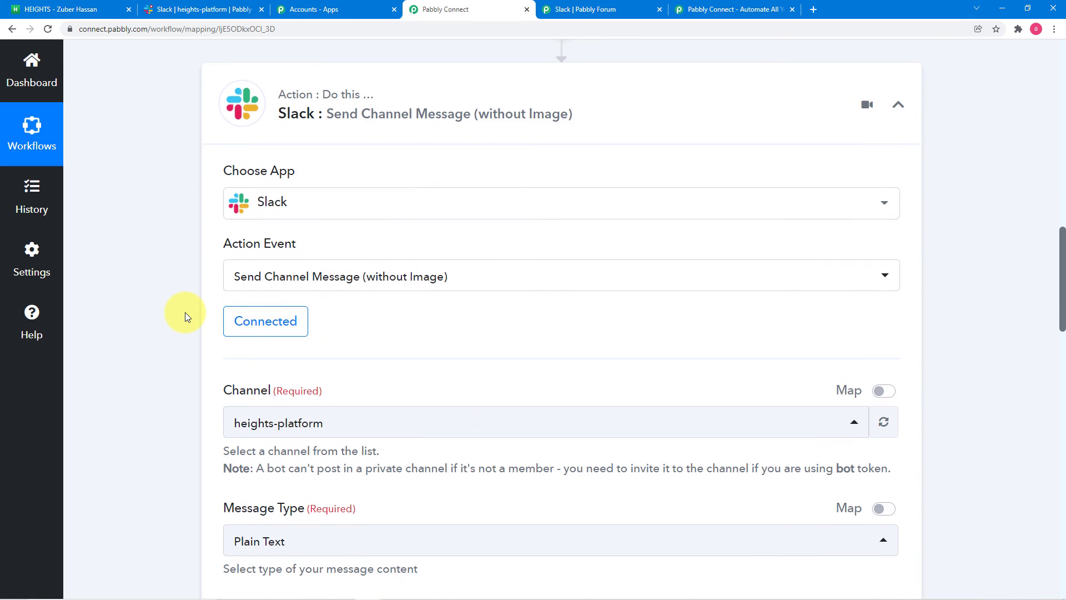
{"action": "scroll", "coordinate": [185, 313], "scroll_direction": "down", "scroll_amount": 1}
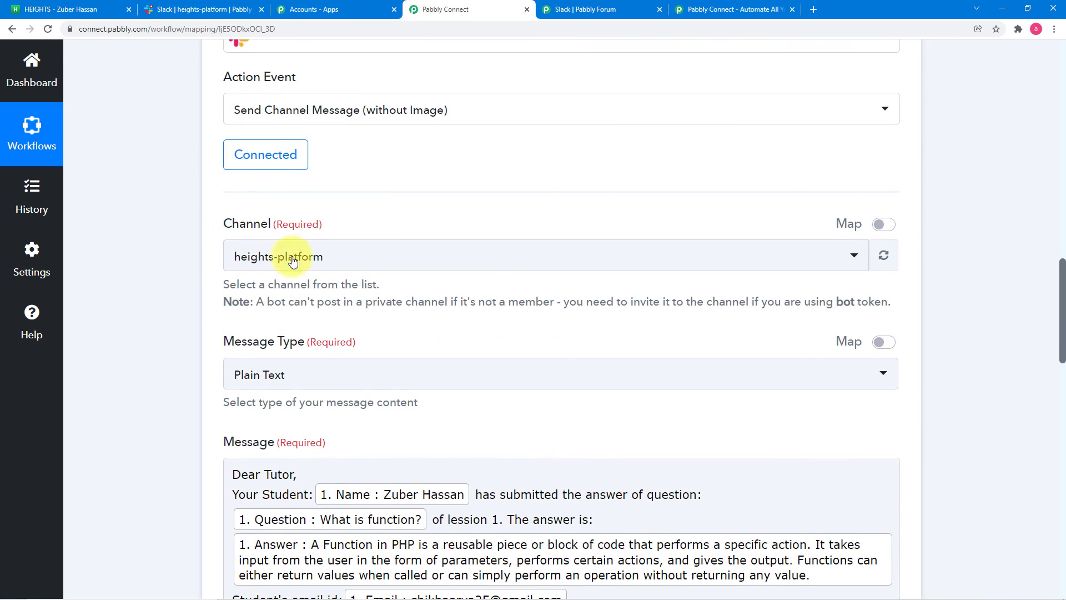
{"action": "scroll", "coordinate": [198, 282], "scroll_direction": "down", "scroll_amount": 2}
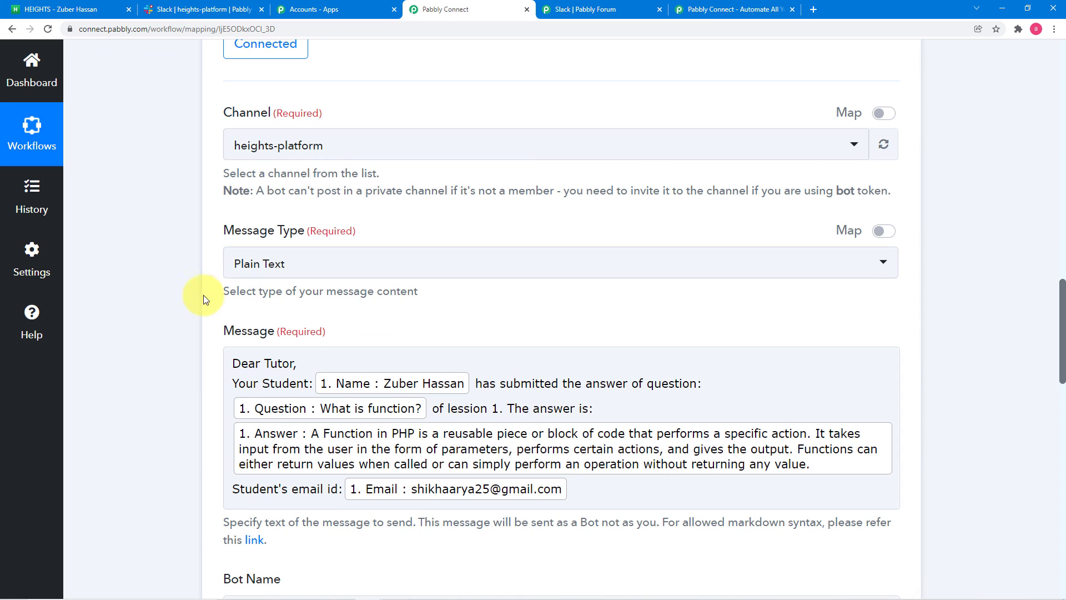
{"action": "scroll", "coordinate": [199, 289], "scroll_direction": "down", "scroll_amount": 3}
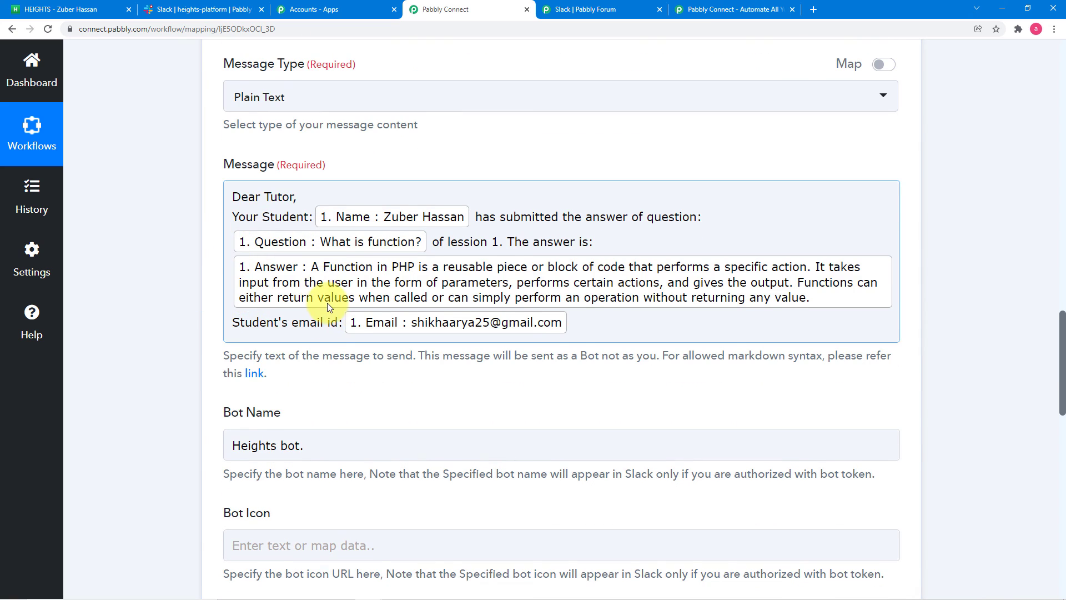
{"action": "scroll", "coordinate": [327, 307], "scroll_direction": "down", "scroll_amount": 1}
{"action": "scroll", "coordinate": [400, 352], "scroll_direction": "down", "scroll_amount": 5}
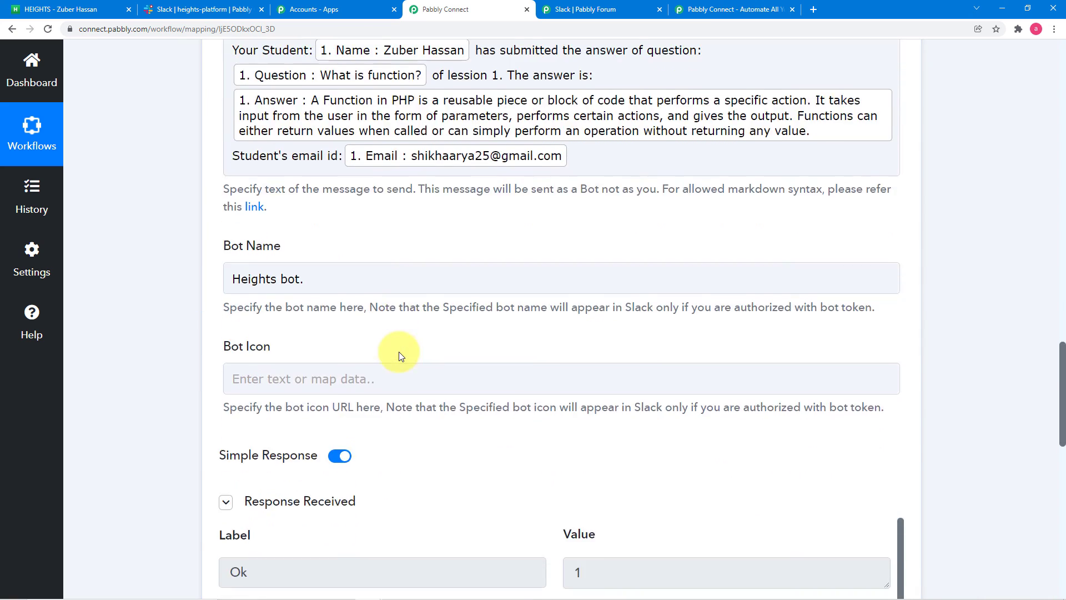
{"action": "scroll", "coordinate": [401, 355], "scroll_direction": "down", "scroll_amount": 6}
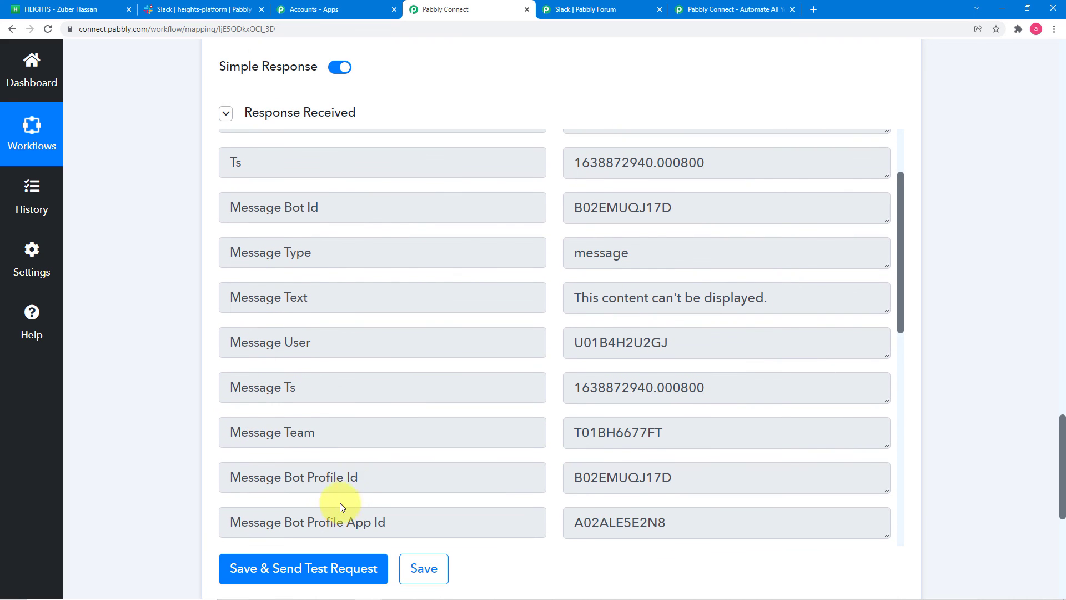
- Check the posted message in Slack's heights-platform channel, and save the Slack action in the Pabbly Connect workflow
{"action": "left_click", "coordinate": [175, 11]}
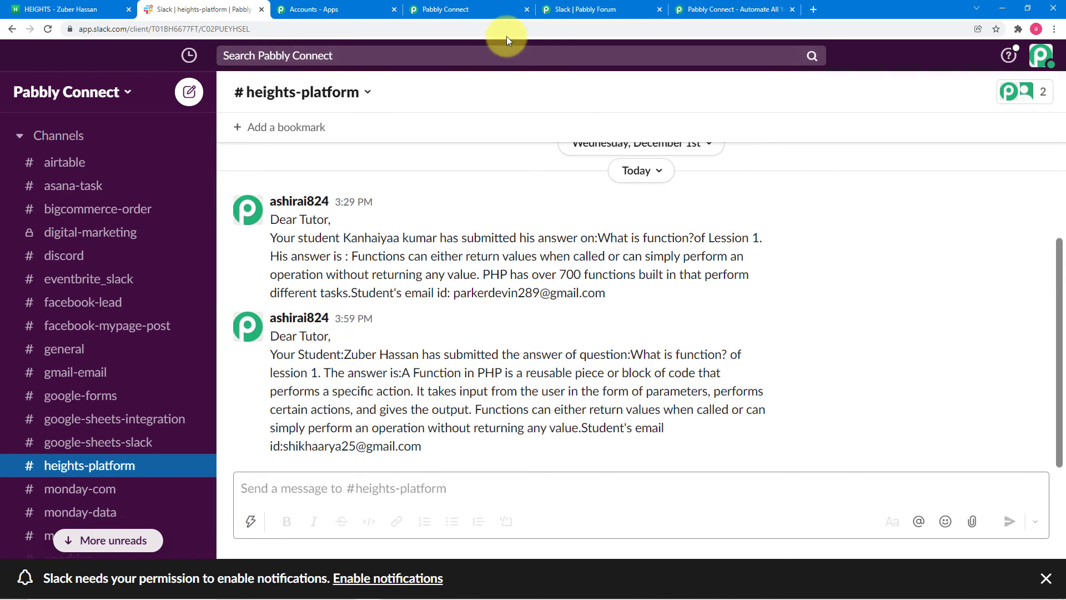
{"action": "left_click", "coordinate": [482, 9]}
{"action": "scroll", "coordinate": [556, 311], "scroll_direction": "down", "scroll_amount": 3}
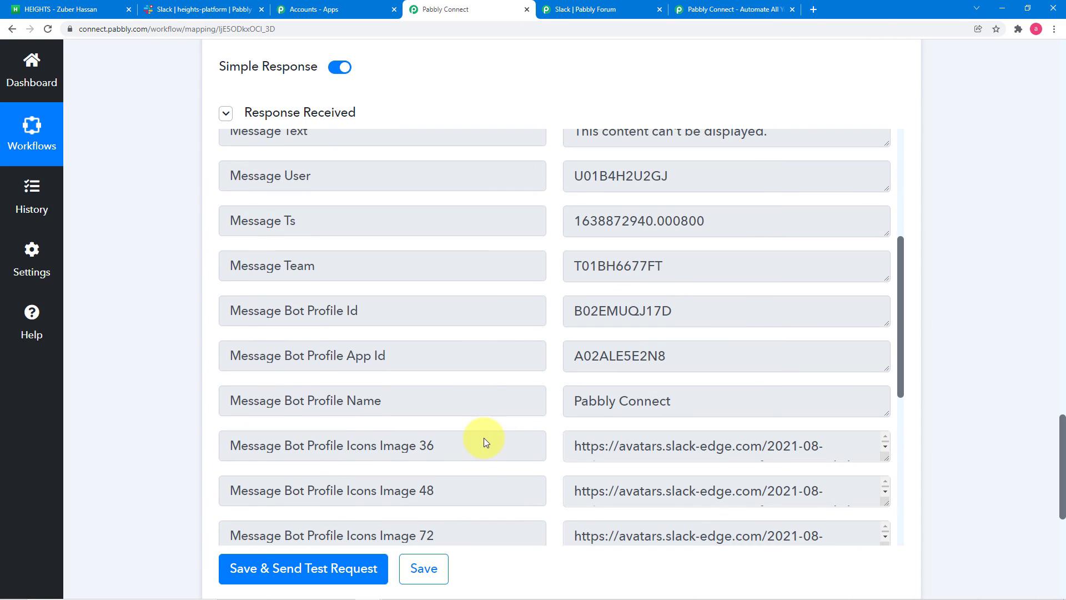
{"action": "left_click", "coordinate": [432, 576]}
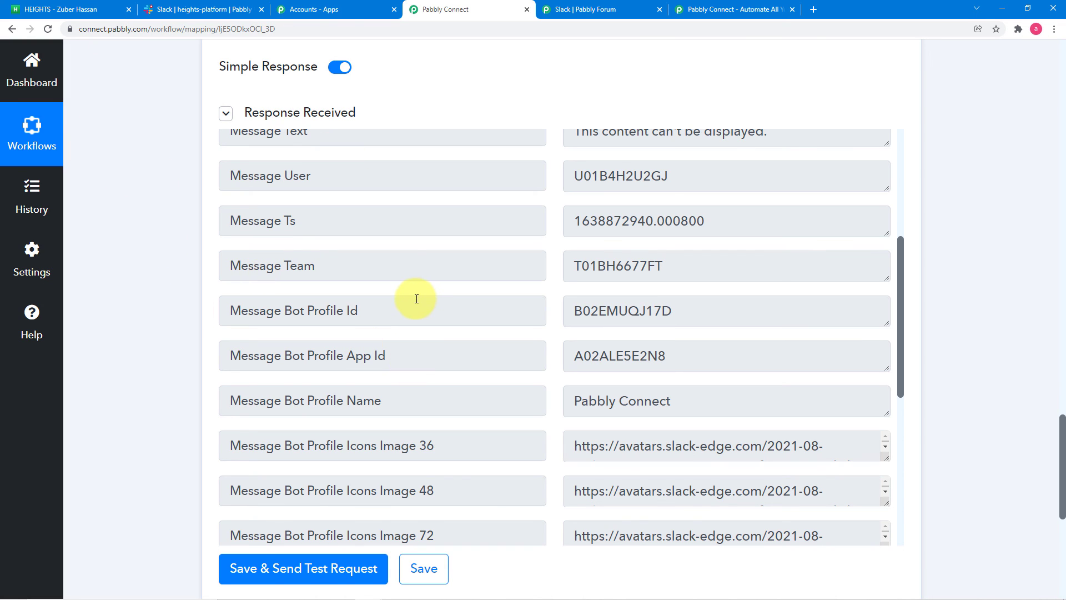
- Compare the student's profile in Heights Platform with the message in Slack's heights-platform channel, and return to the Pabbly Connect workflow
{"action": "left_click", "coordinate": [83, 11]}
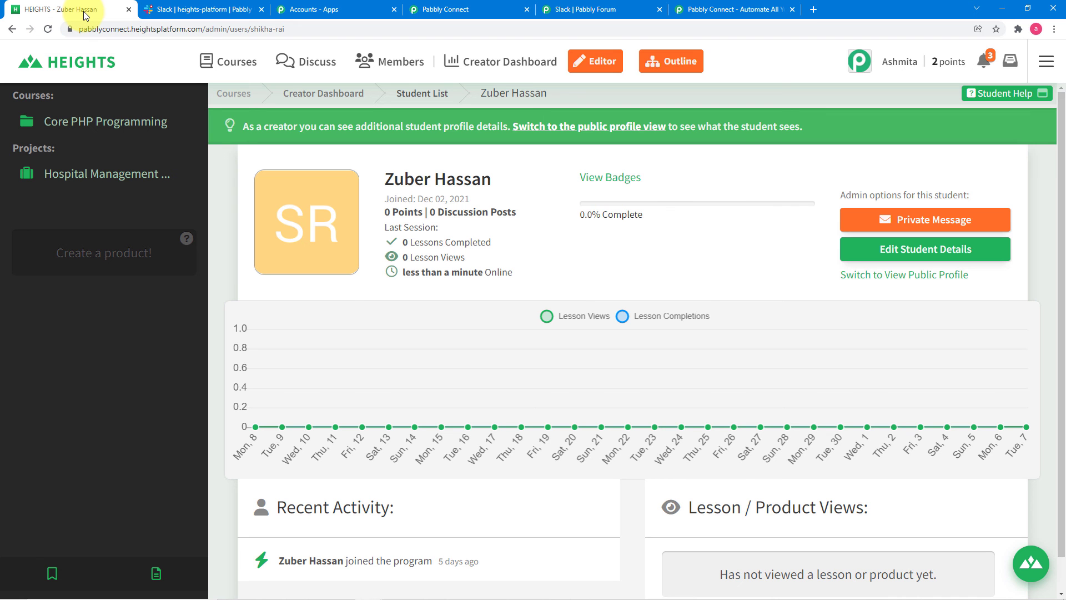
{"action": "left_click", "coordinate": [188, 12]}
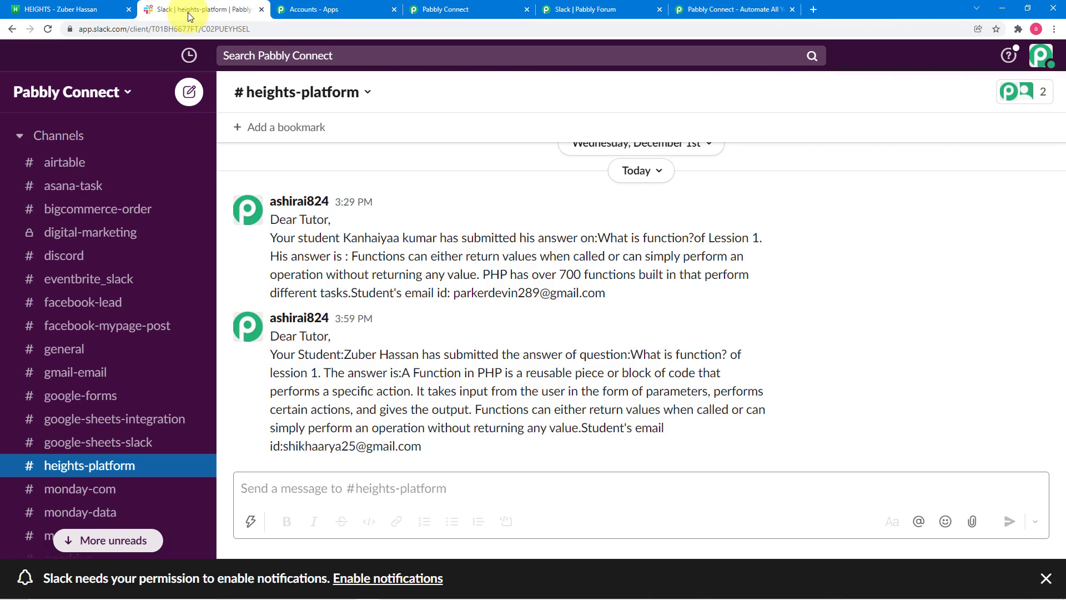
{"action": "left_click", "coordinate": [433, 9]}
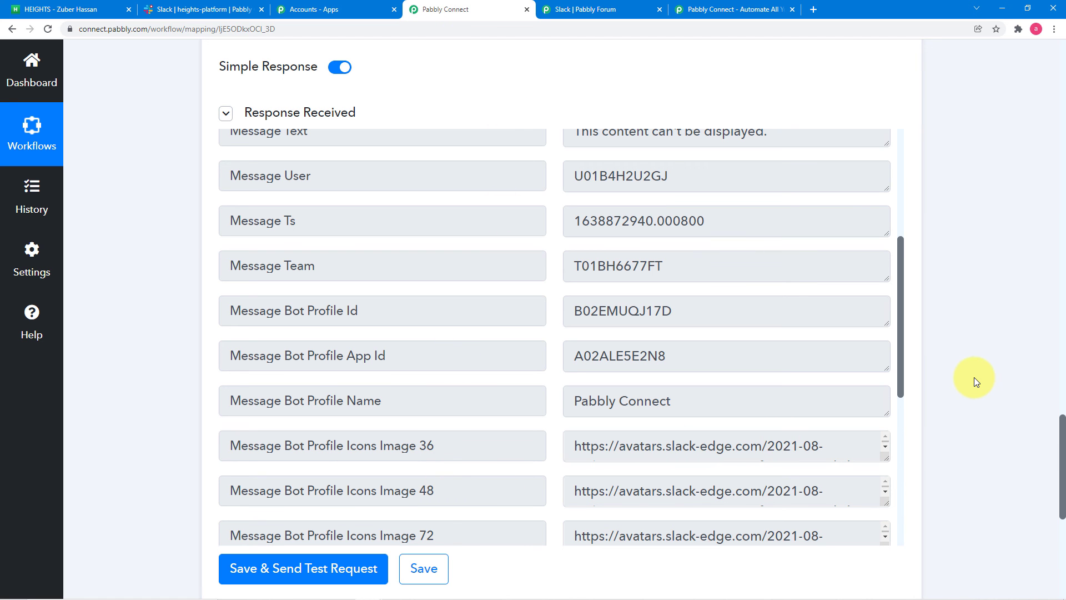